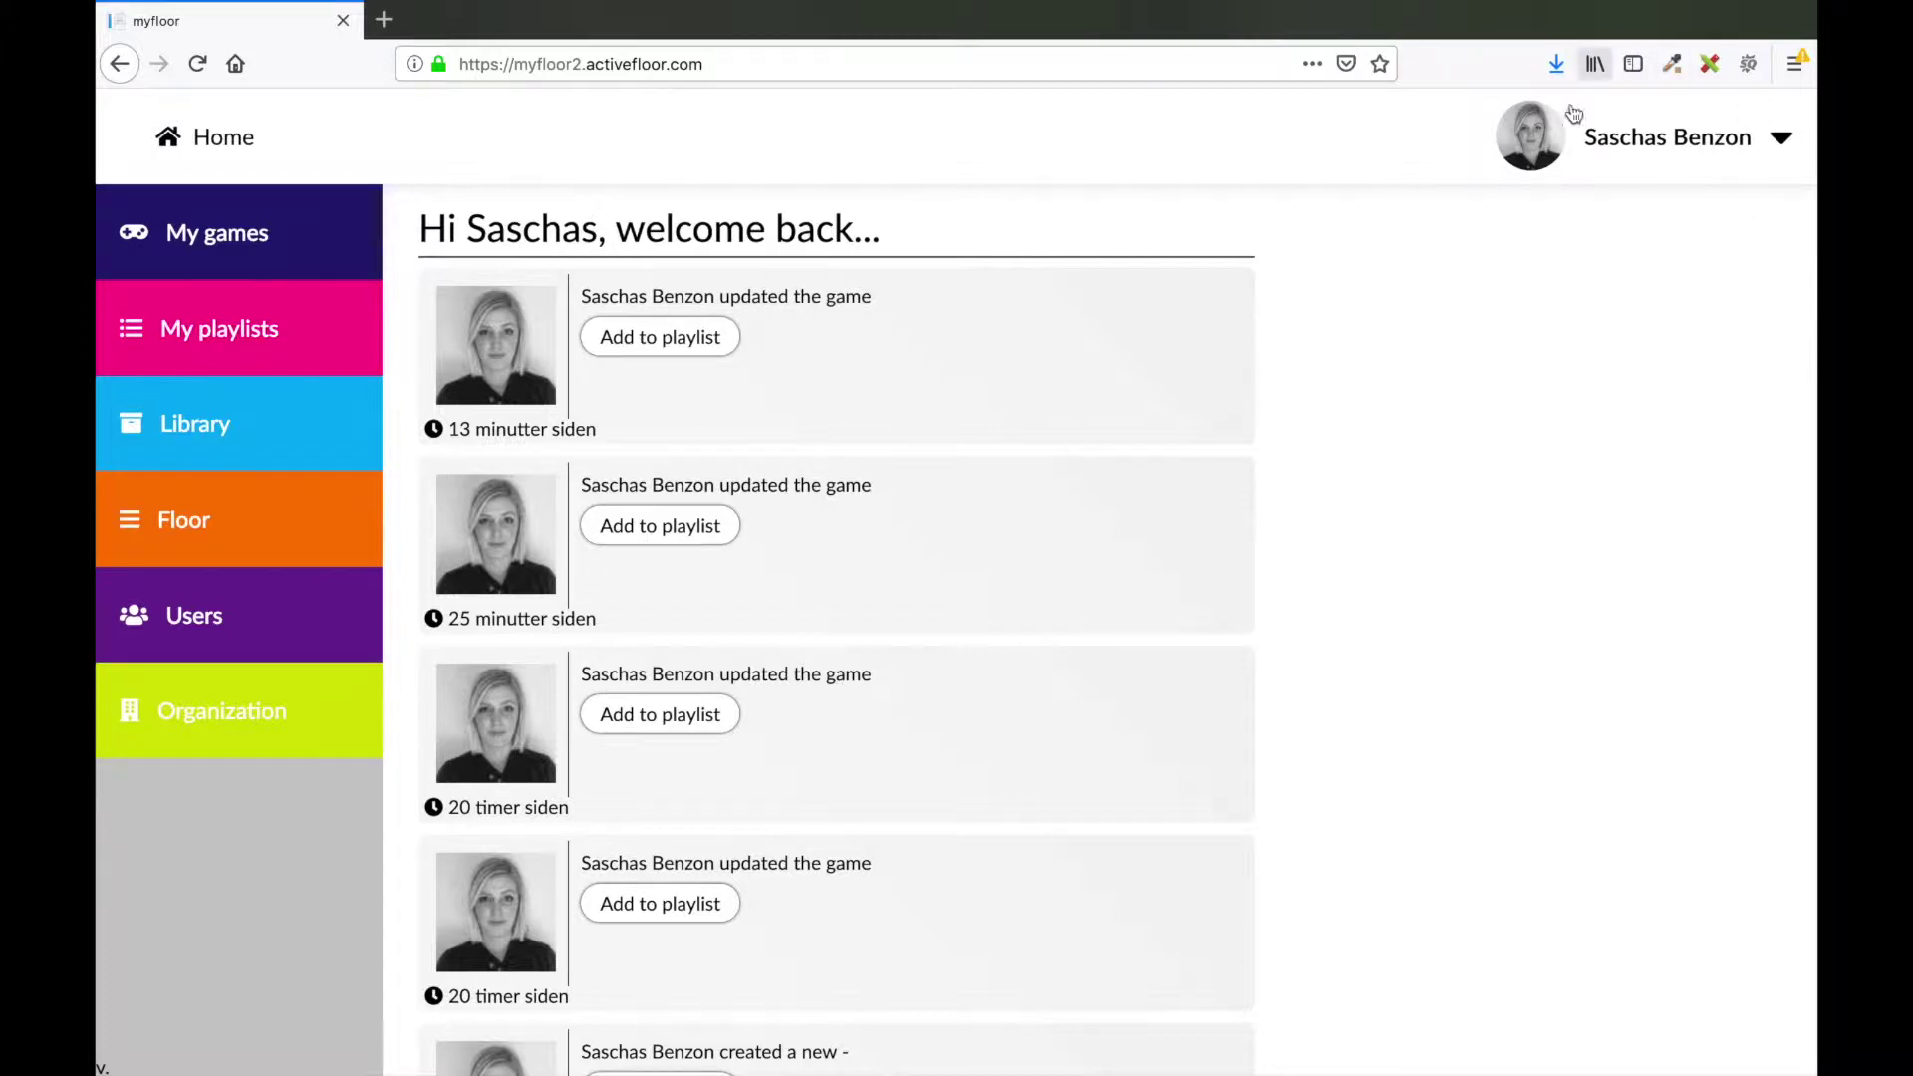
Start a new BuzzIt game from the My games page
{"action": "left_click", "coordinate": [234, 228]}
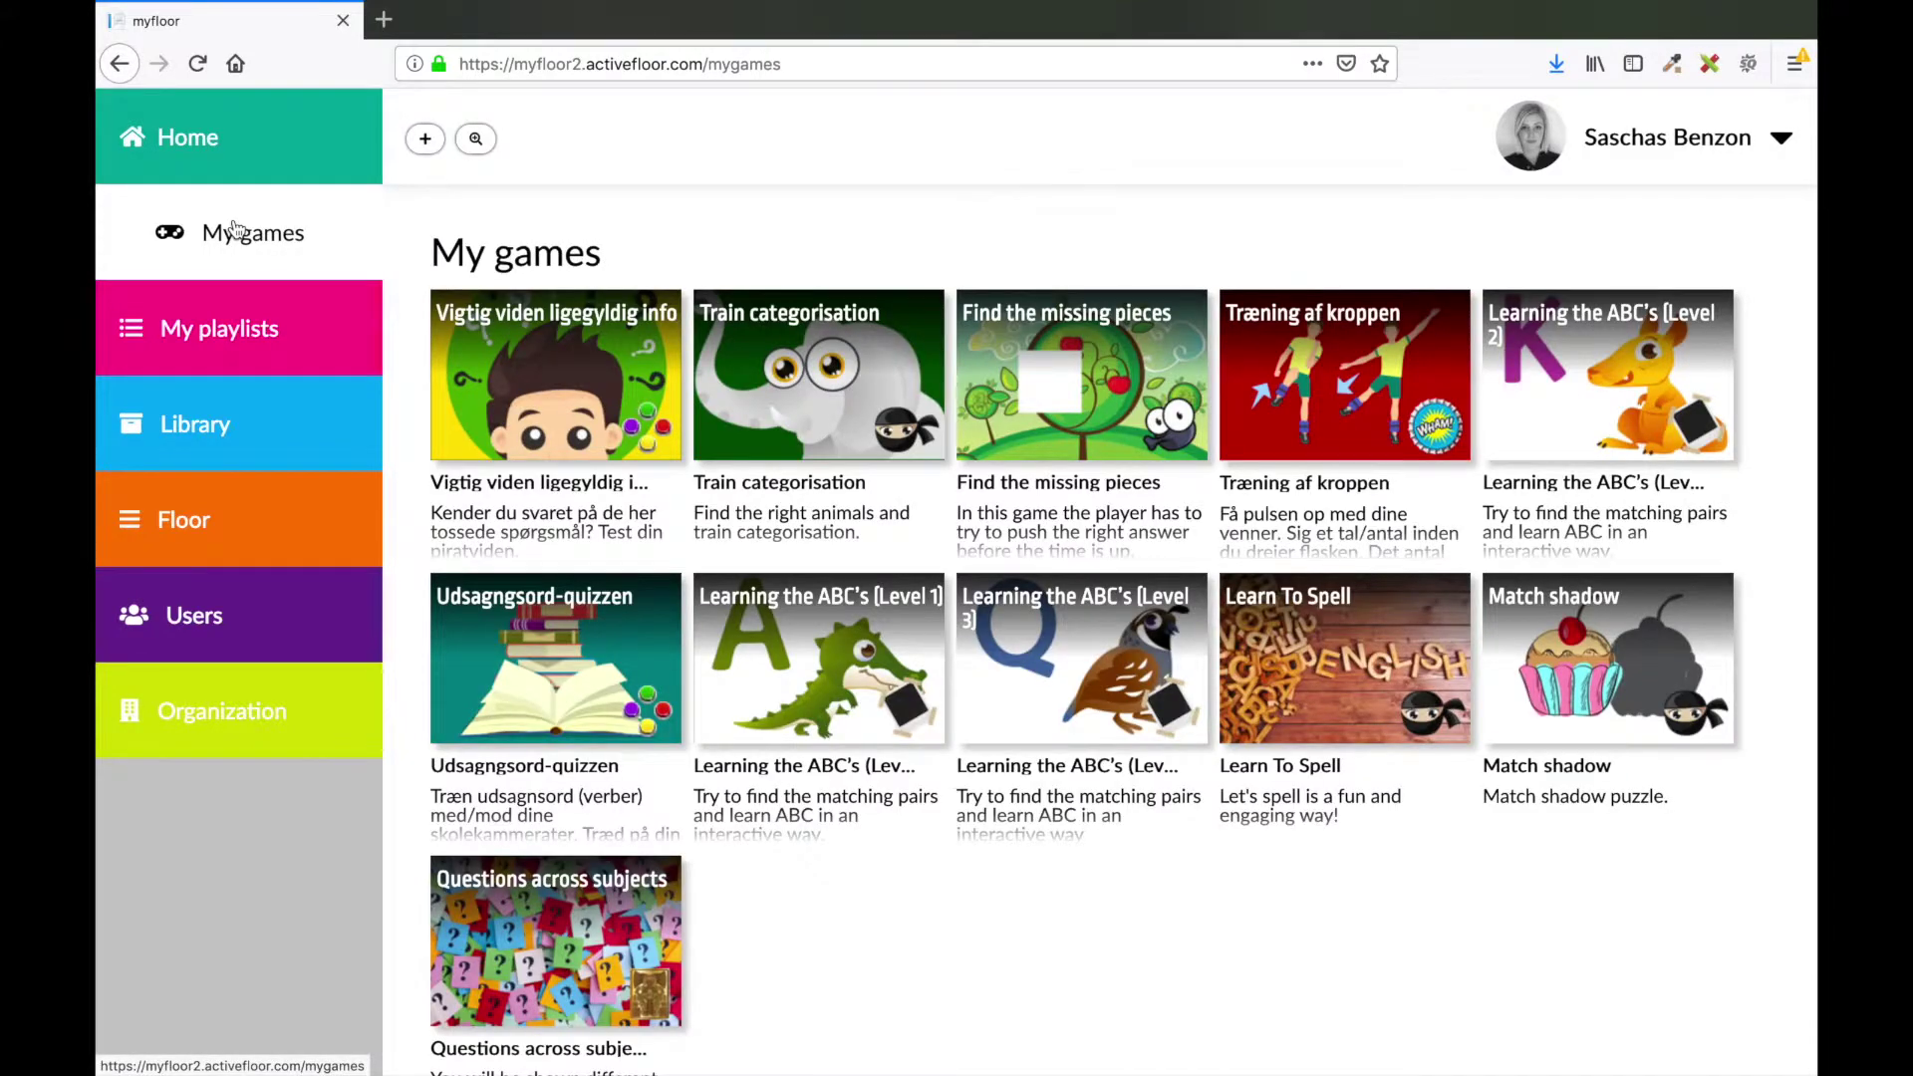
{"action": "left_click", "coordinate": [425, 141]}
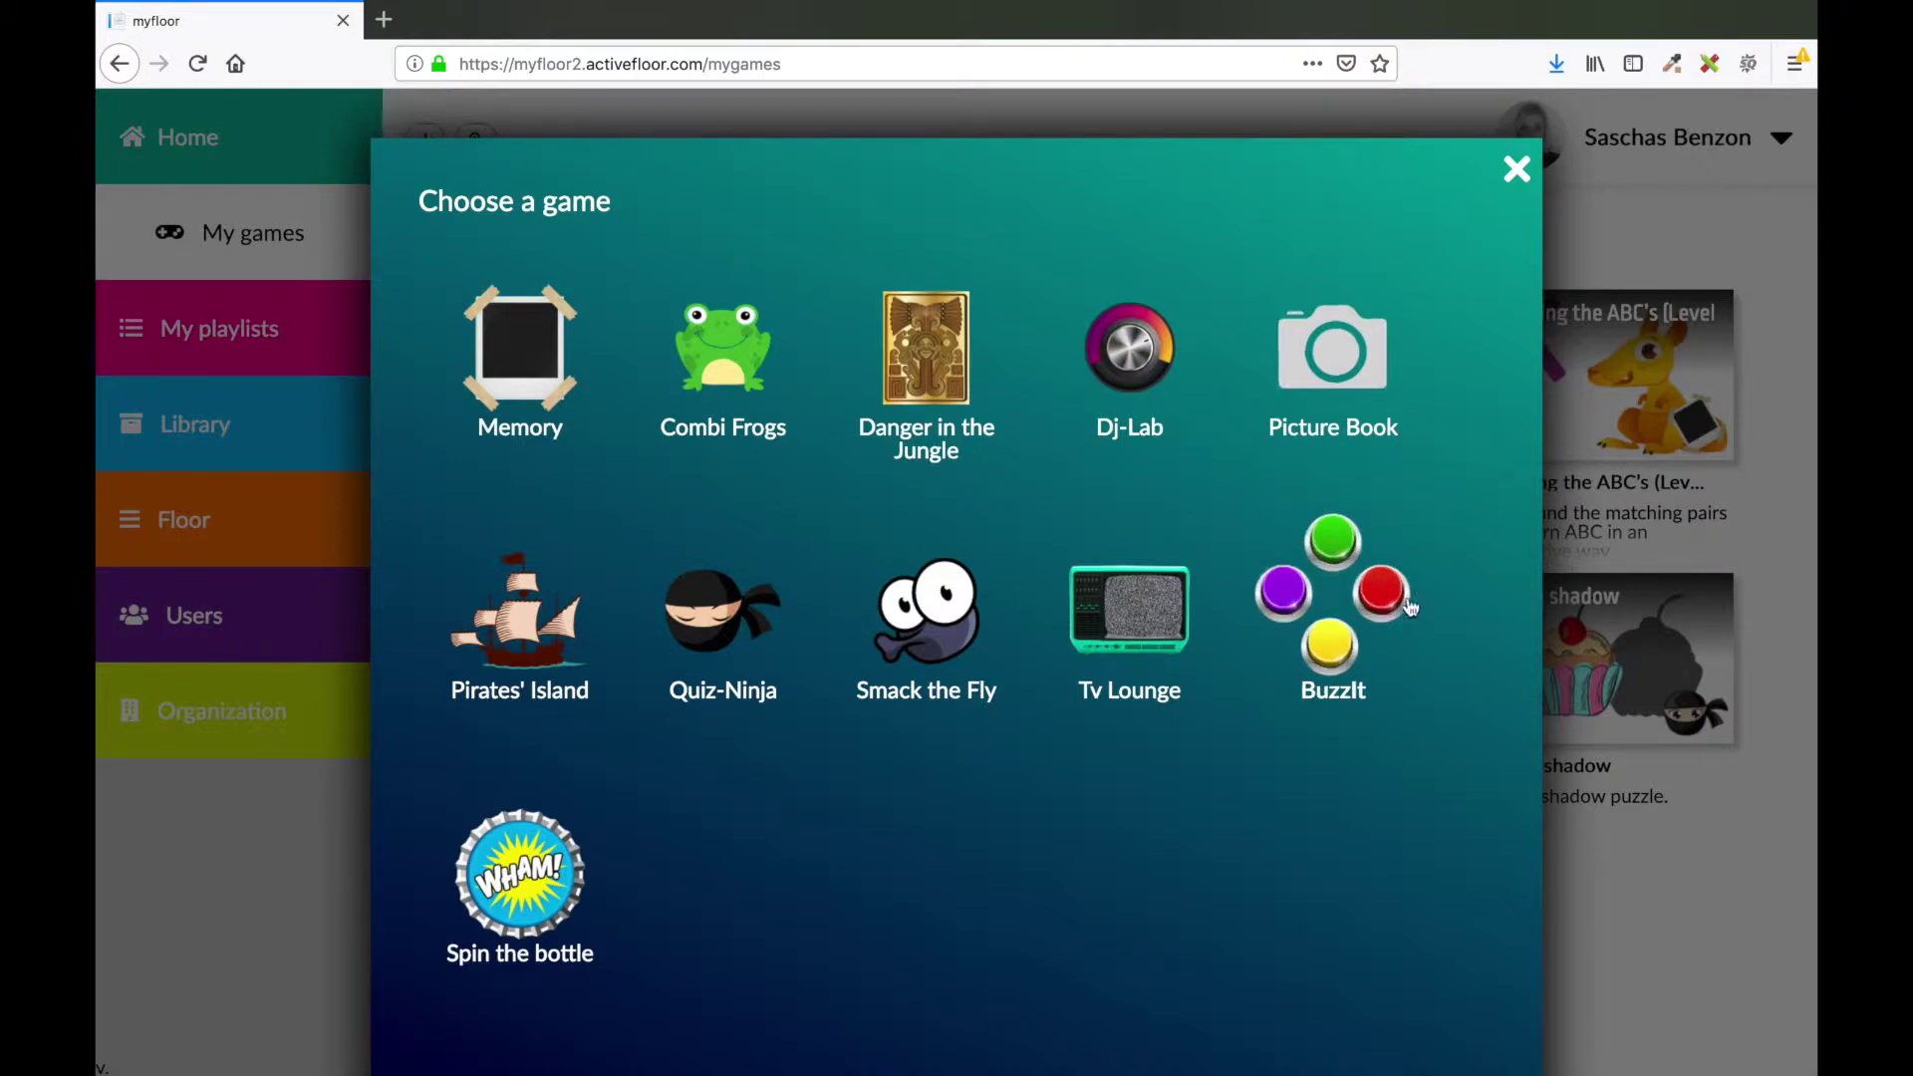
{"action": "left_click", "coordinate": [1375, 608]}
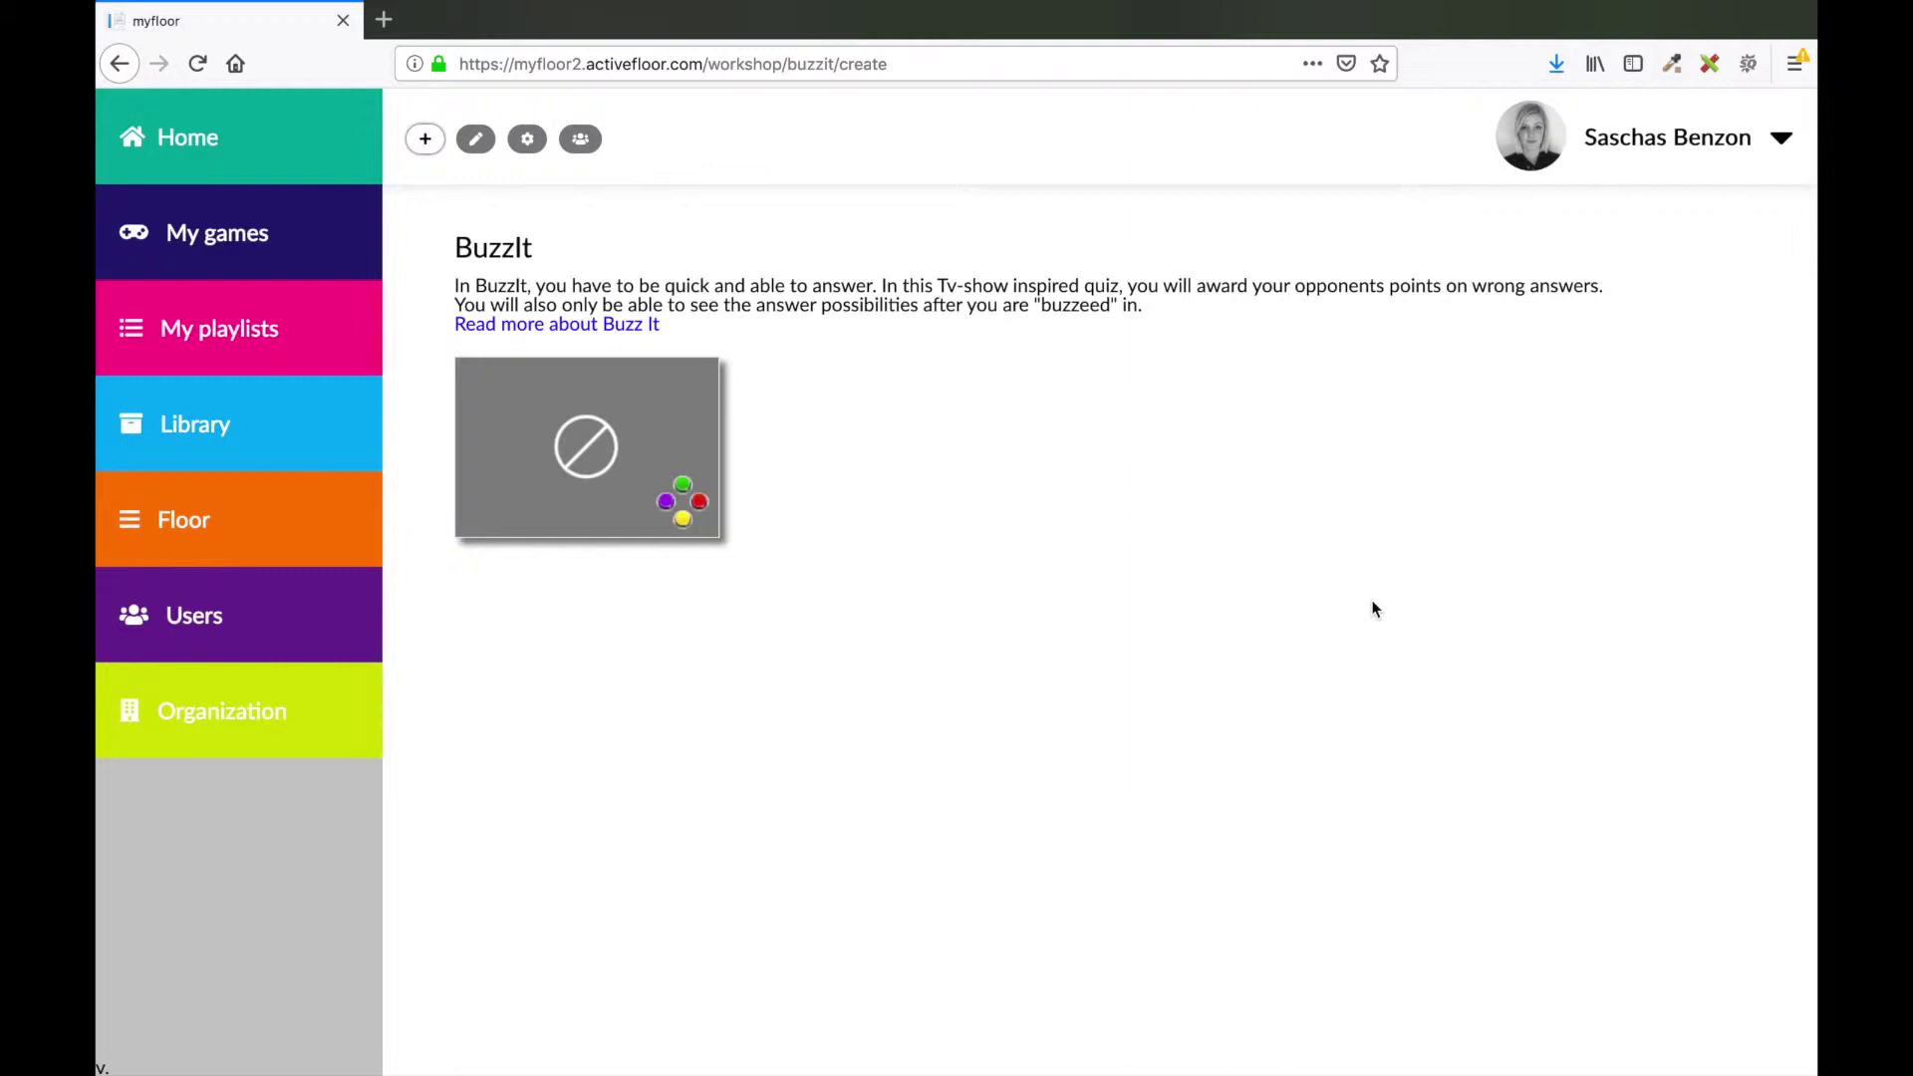
Add a new quiz question to the BuzzIt game with the text 'Who said this: "Yes we can!"'
{"action": "left_click", "coordinate": [425, 141]}
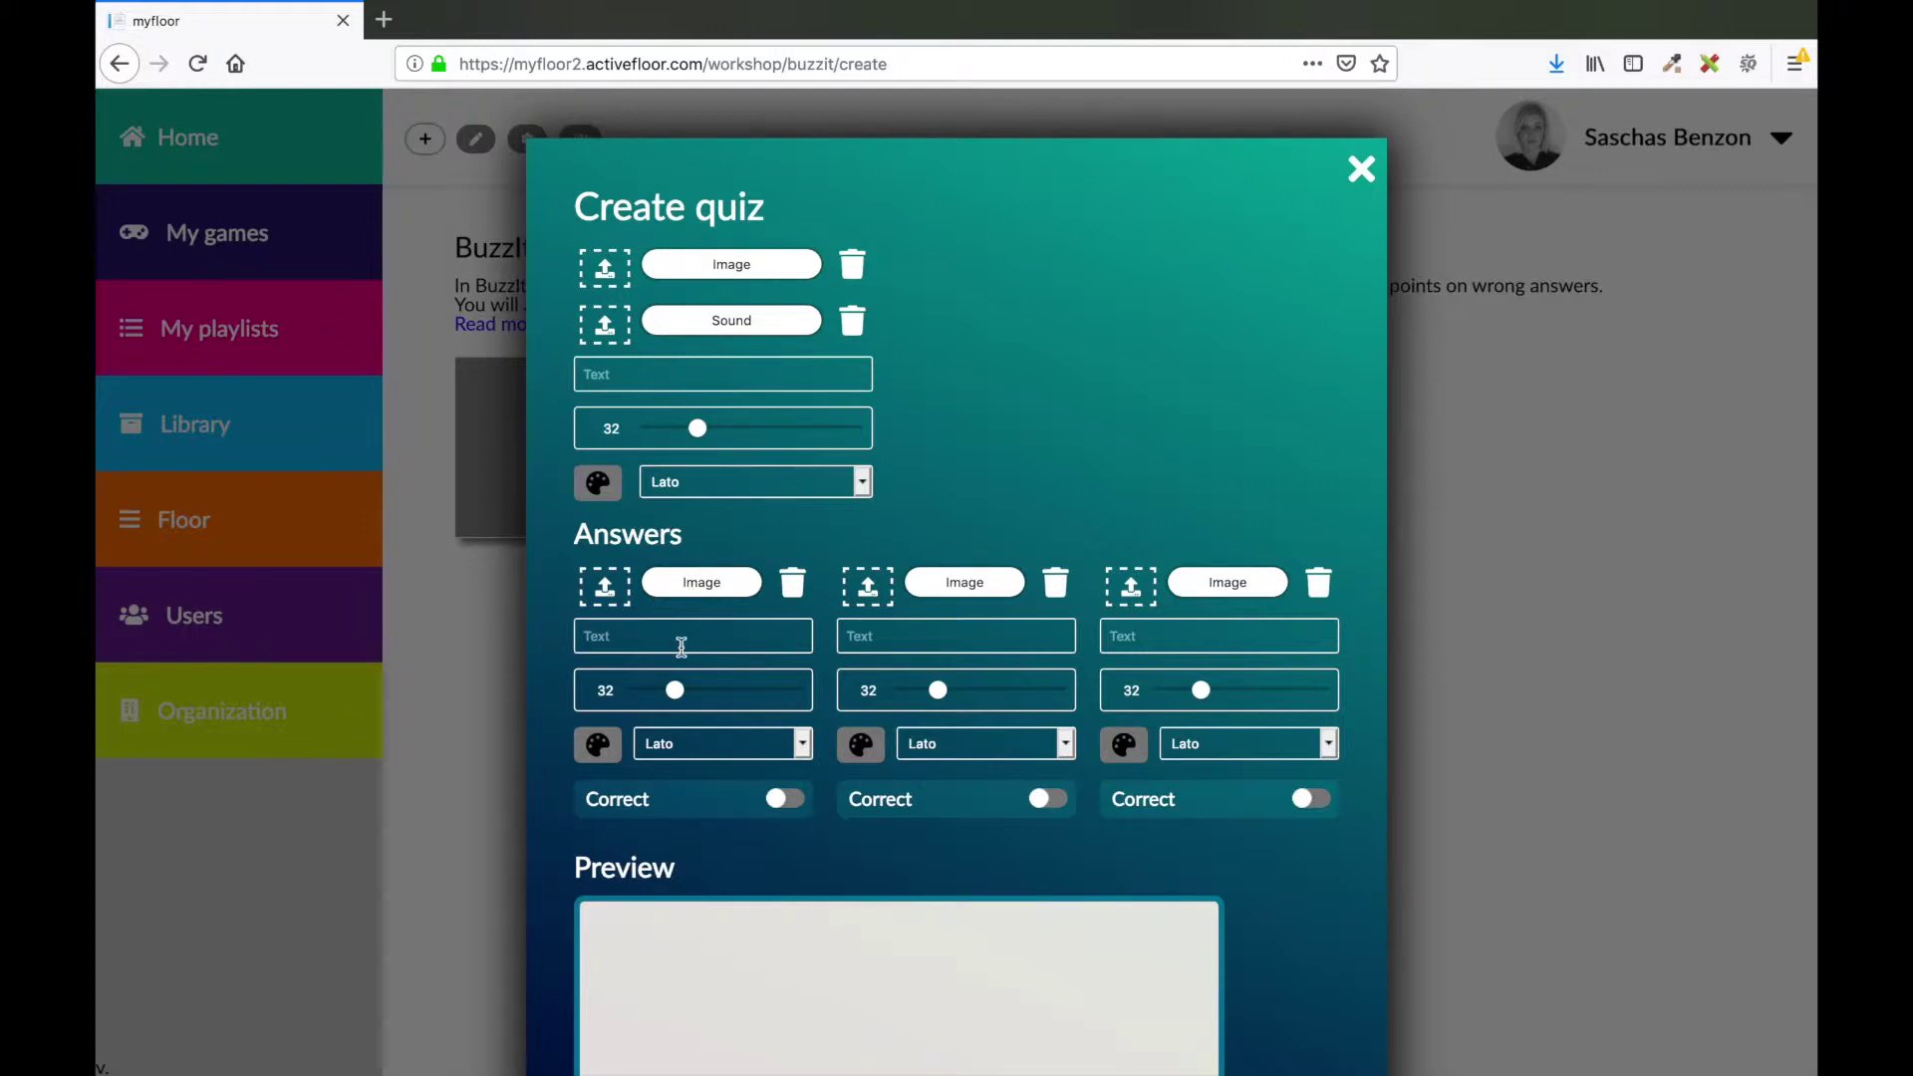
{"action": "scroll", "coordinate": [681, 647], "scroll_direction": "down", "scroll_amount": 3}
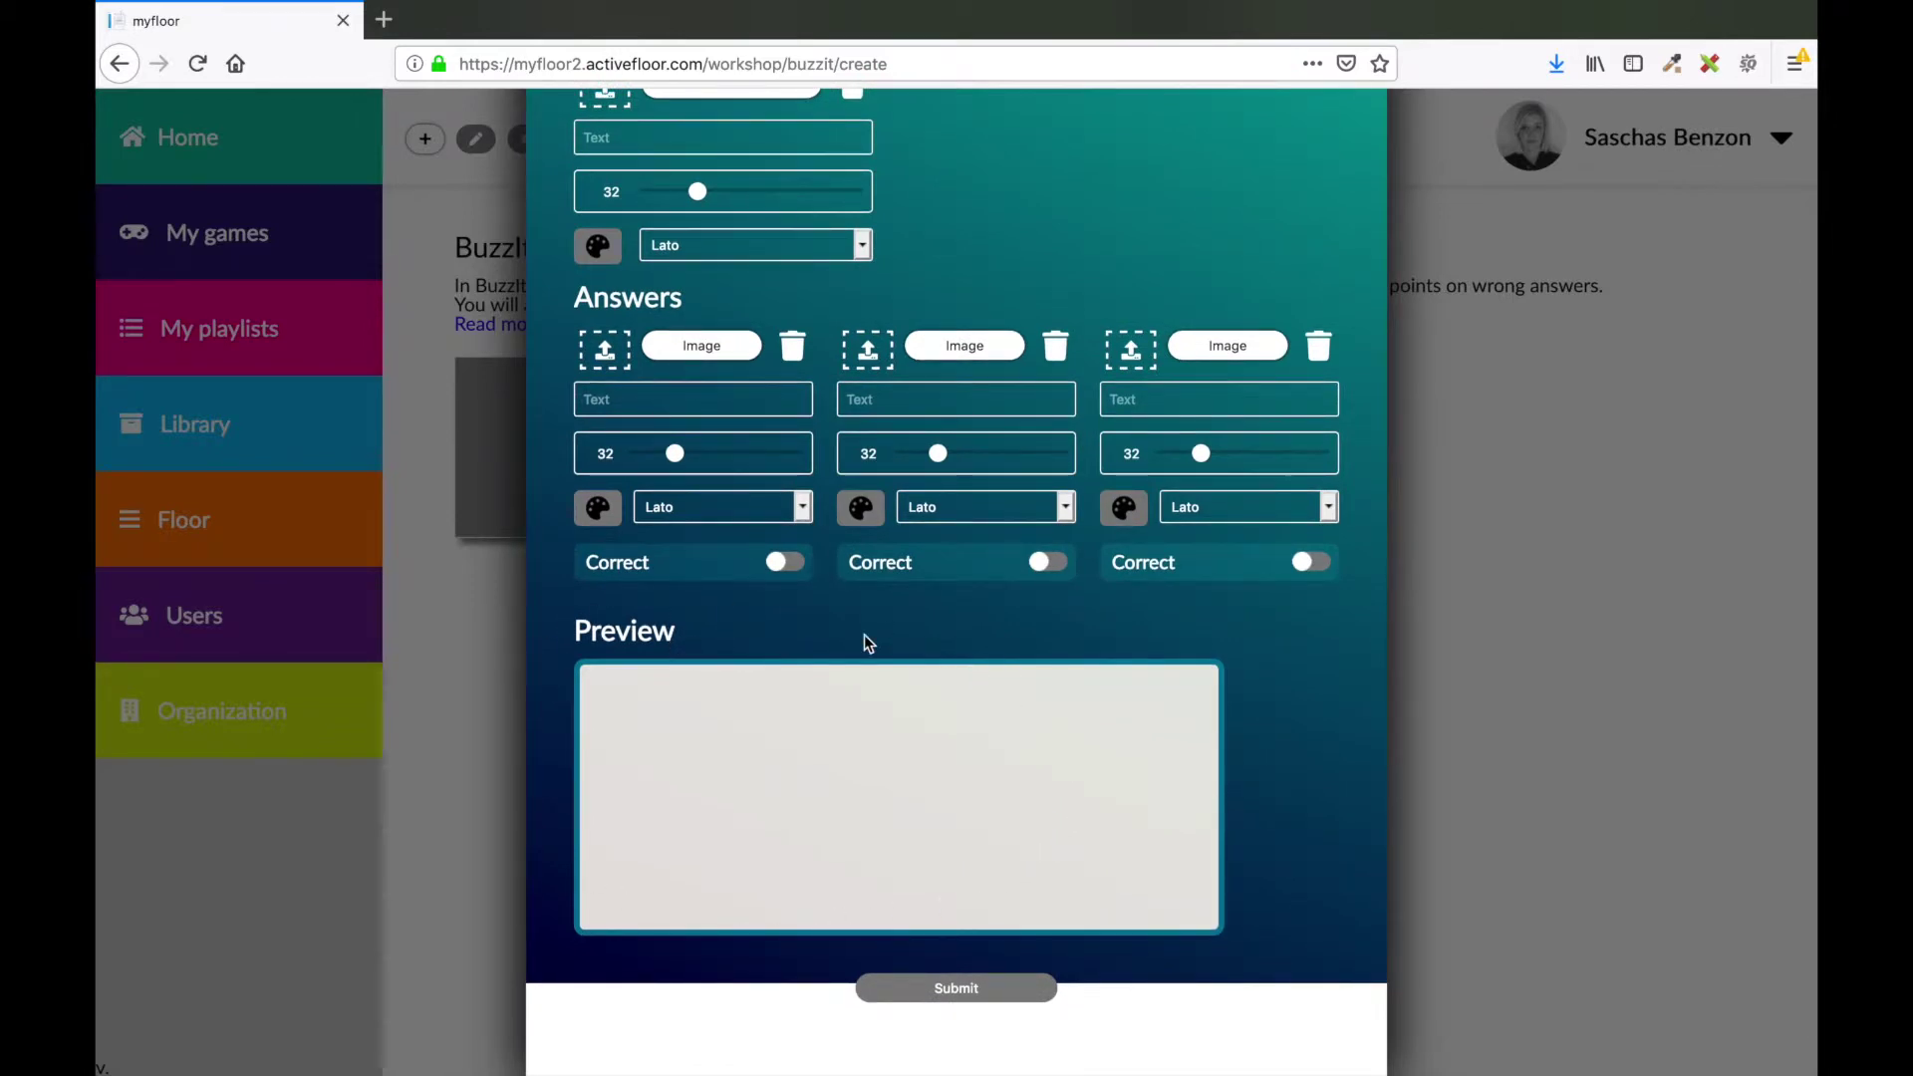
{"action": "scroll", "coordinate": [864, 637], "scroll_direction": "up", "scroll_amount": 3}
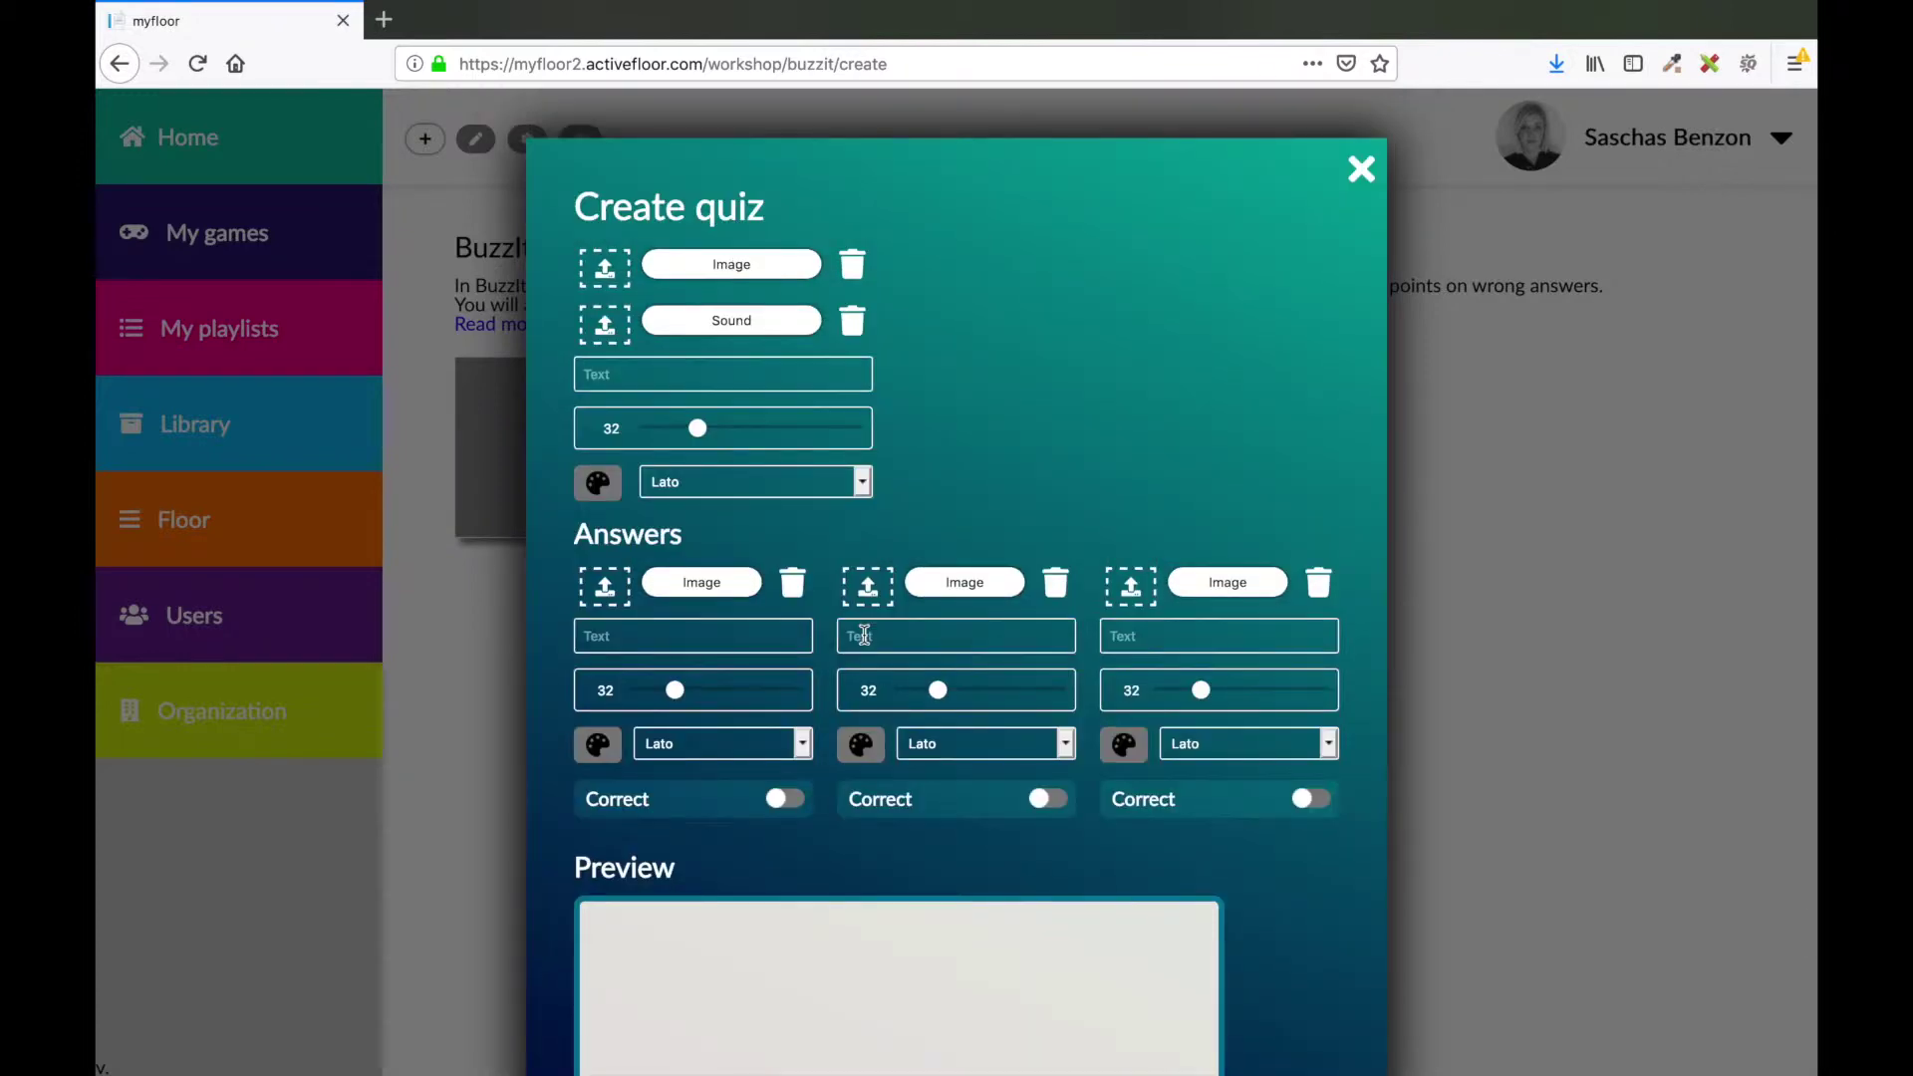
{"action": "left_click", "coordinate": [700, 372]}
{"action": "type", "text": "Who said this:"}
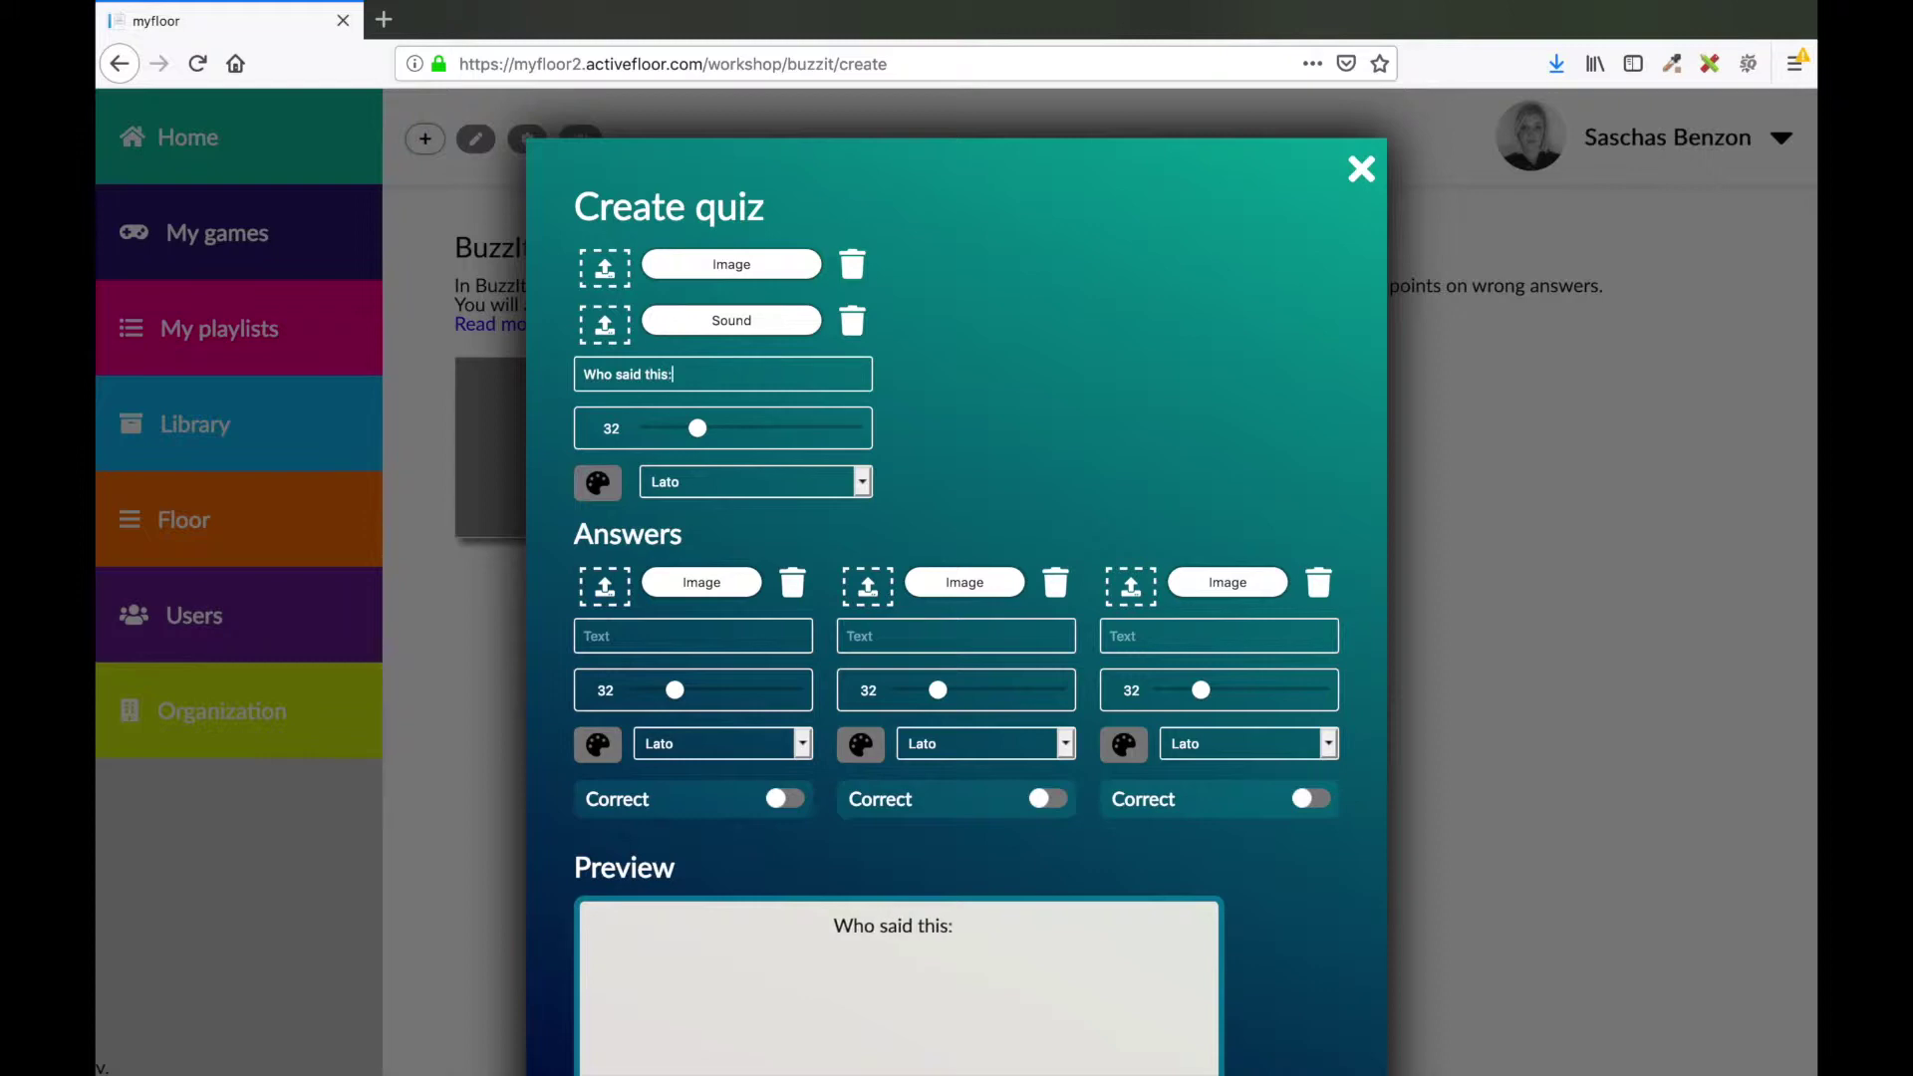
{"action": "type", "text": " \"Yes"}
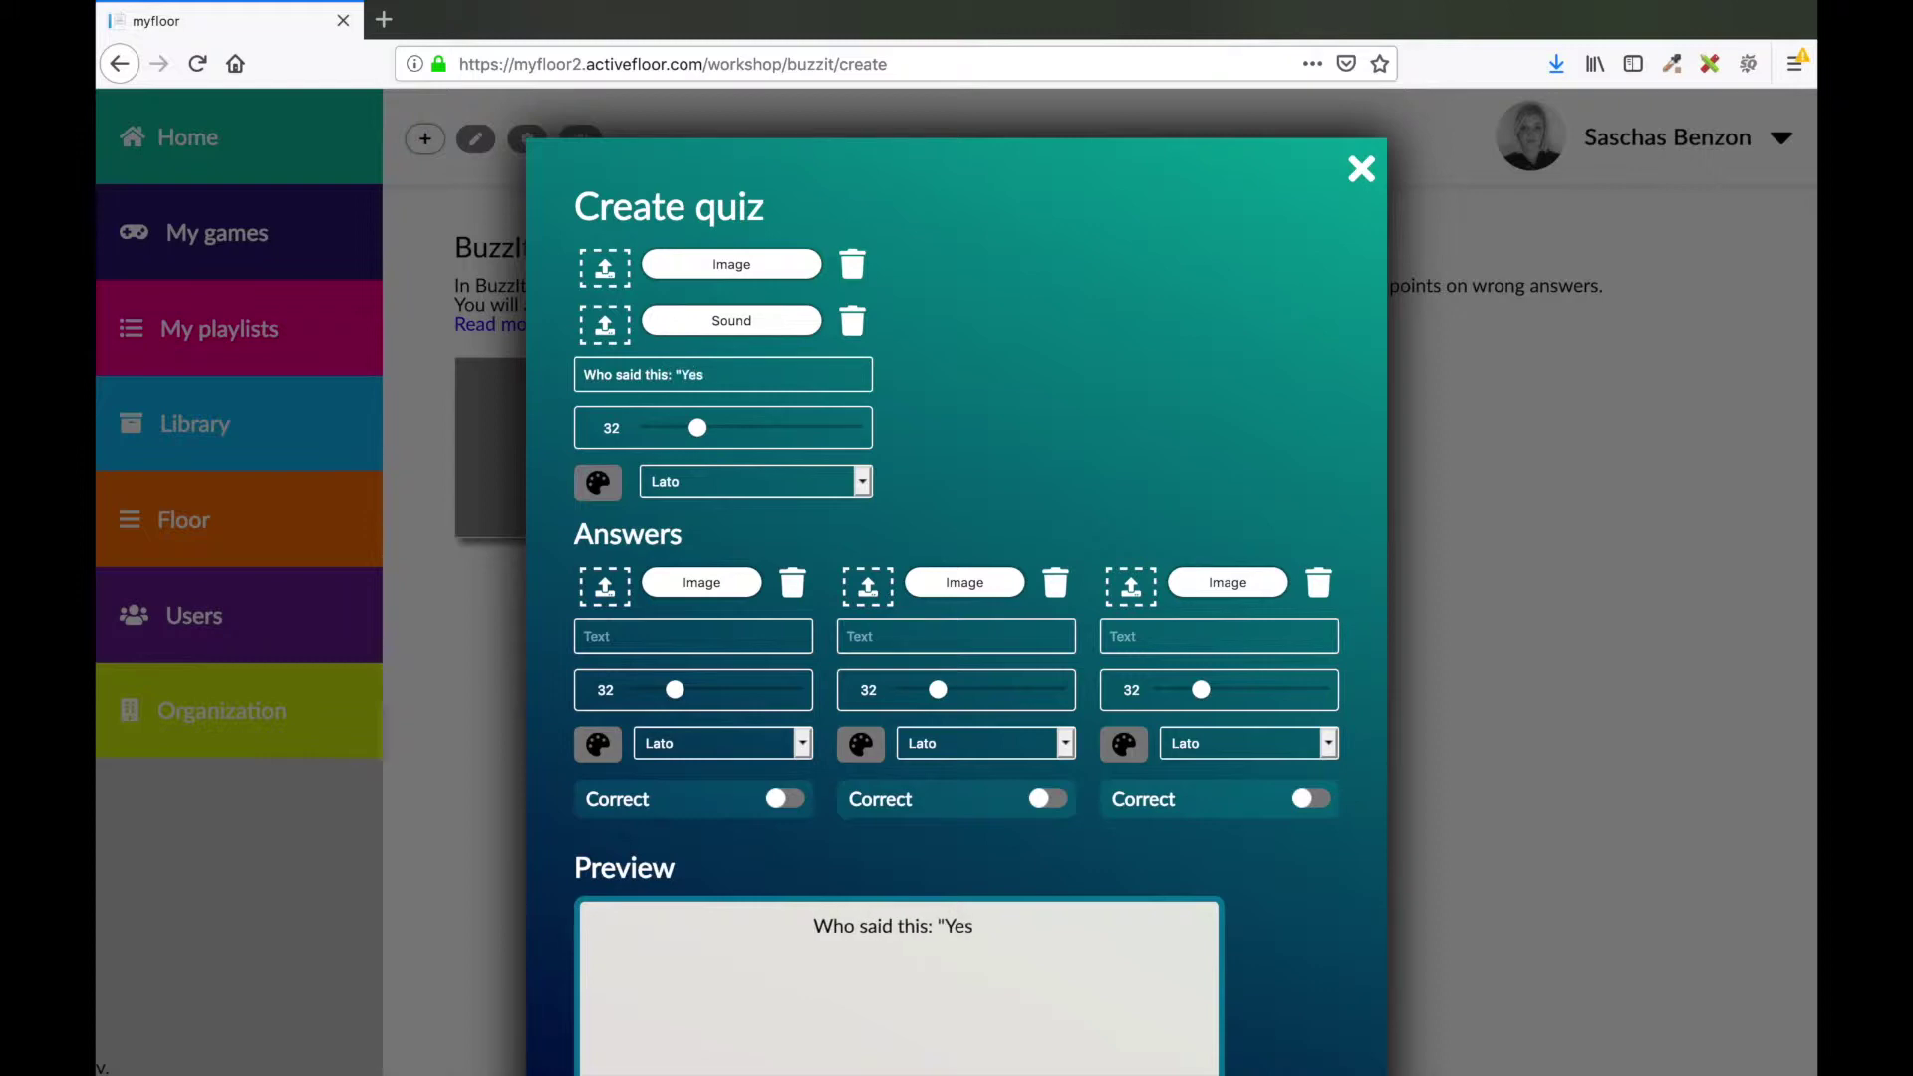
{"action": "type", "text": " we c"}
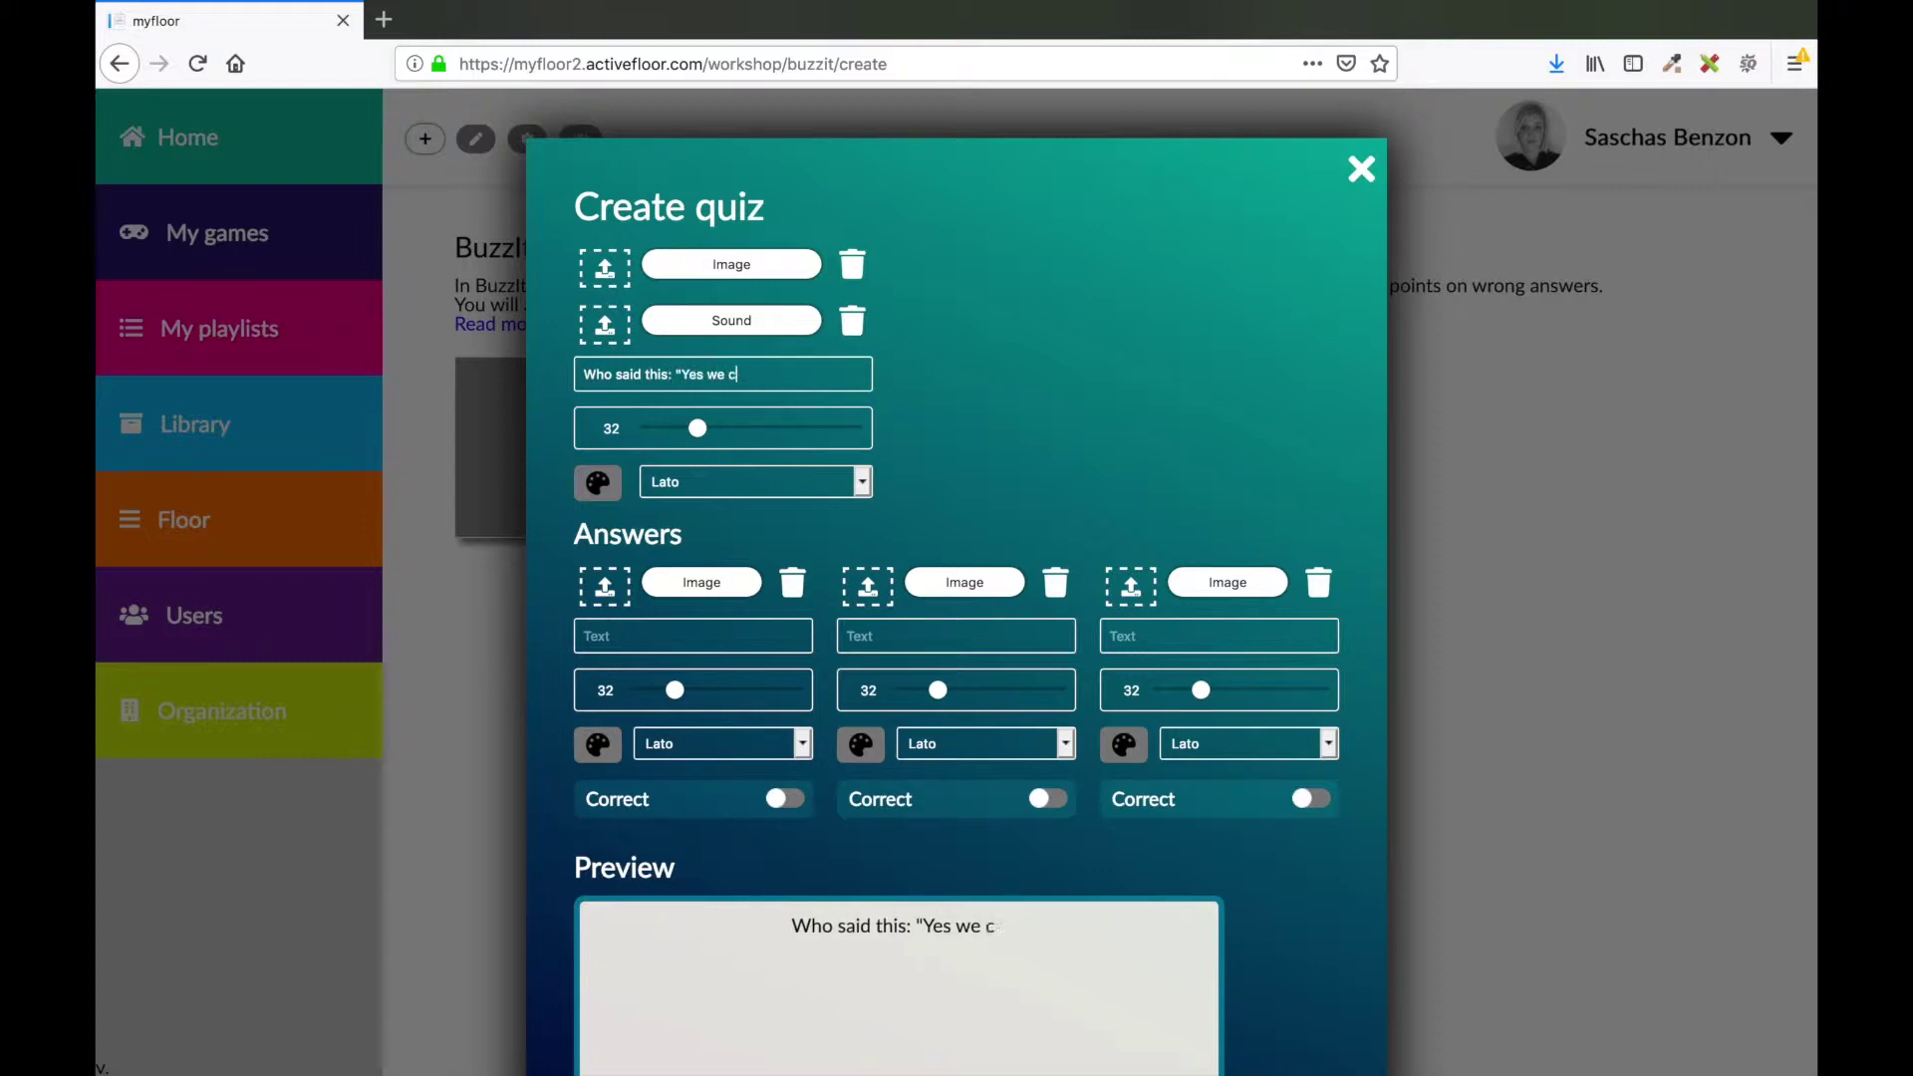
{"action": "type", "text": "an!\""}
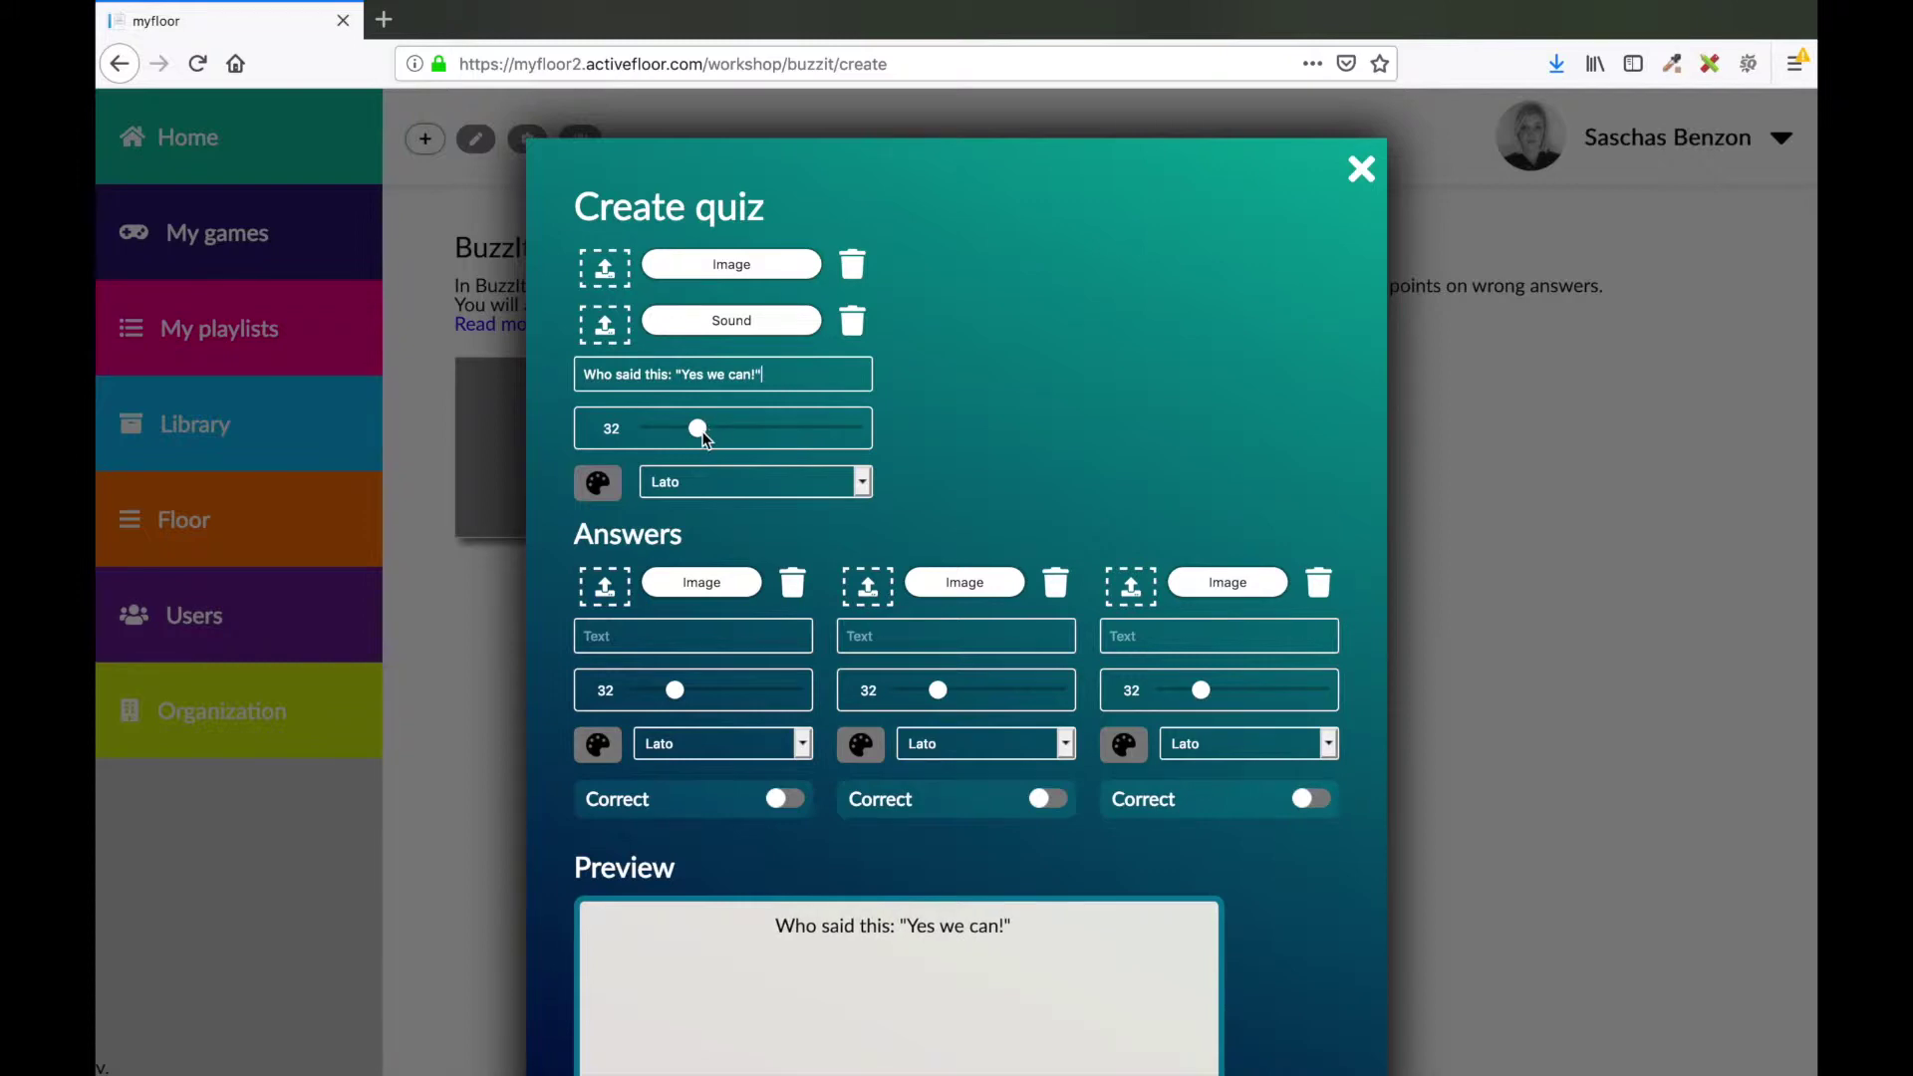
Set the question text's font to Boogaloo and its size to 63
{"action": "left_click_drag", "start_coordinate": [703, 438], "coordinate": [797, 445]}
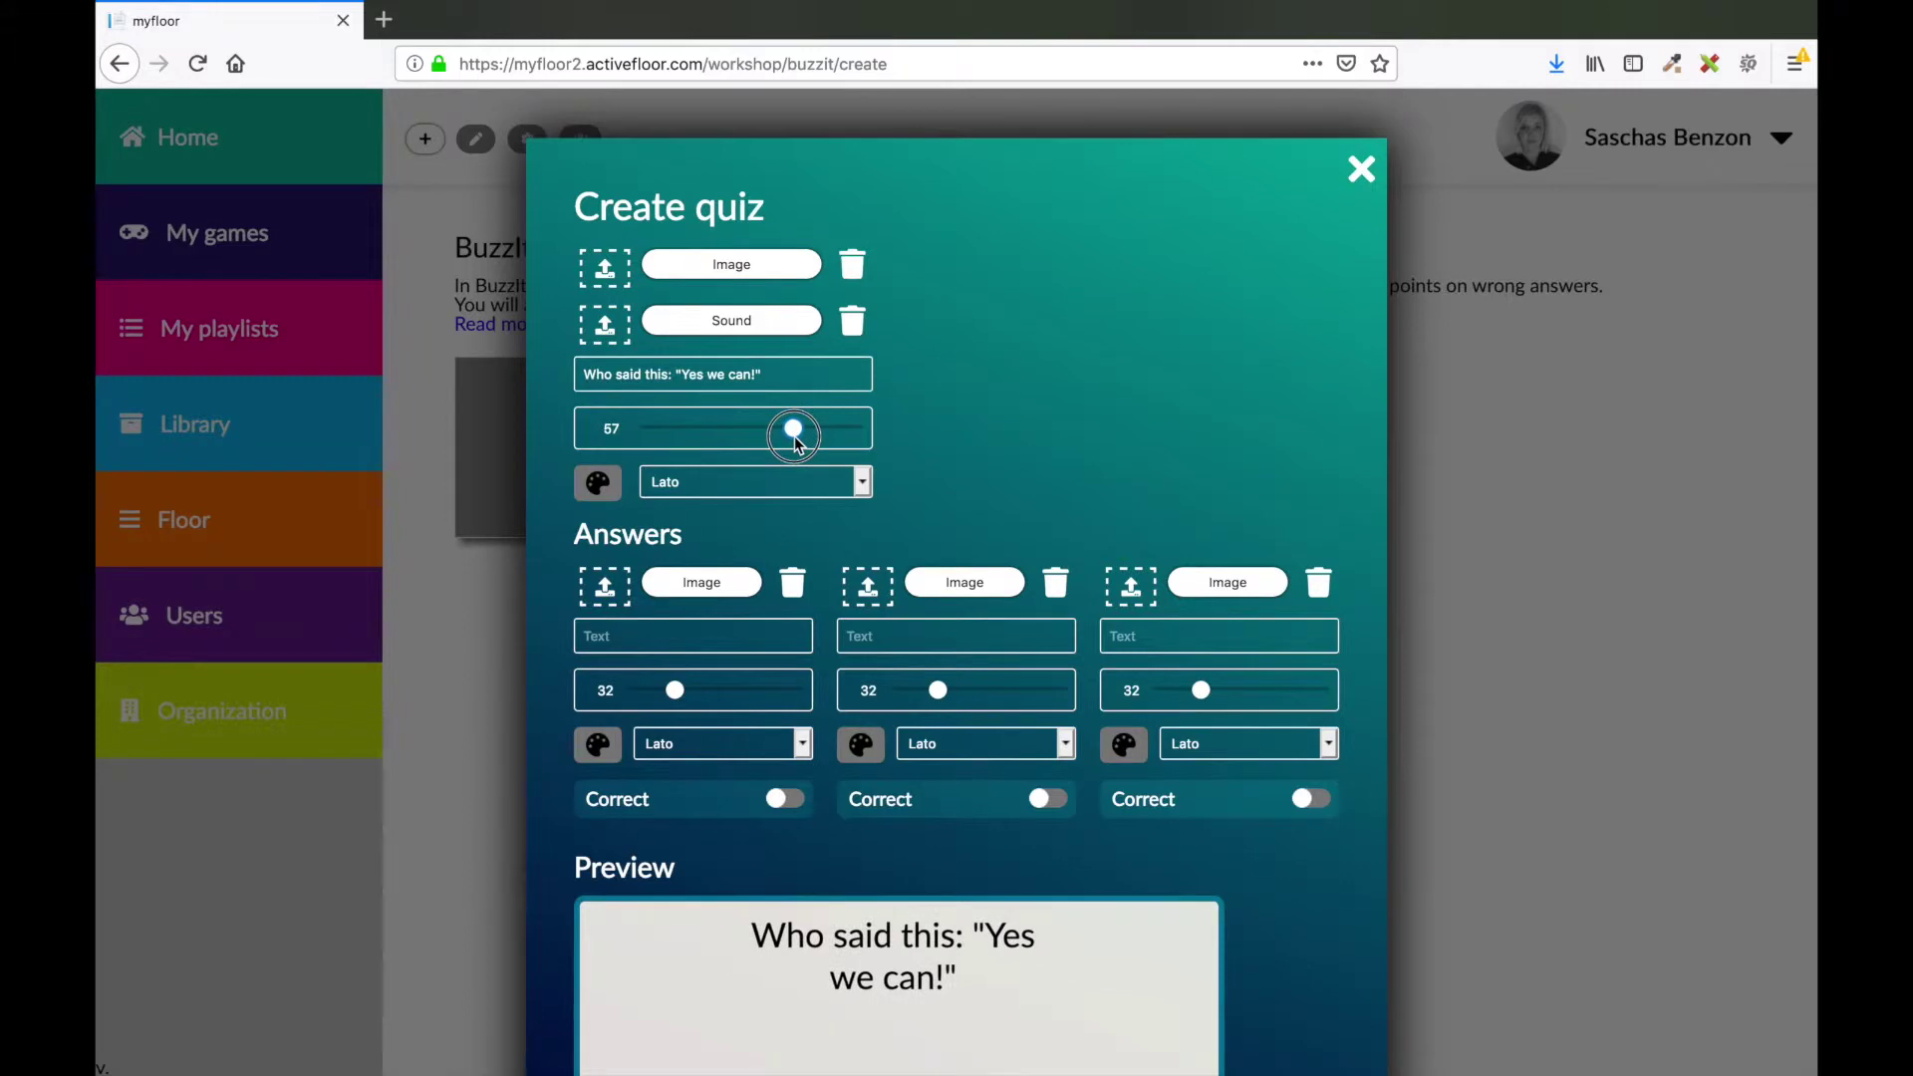
{"action": "left_click", "coordinate": [798, 484]}
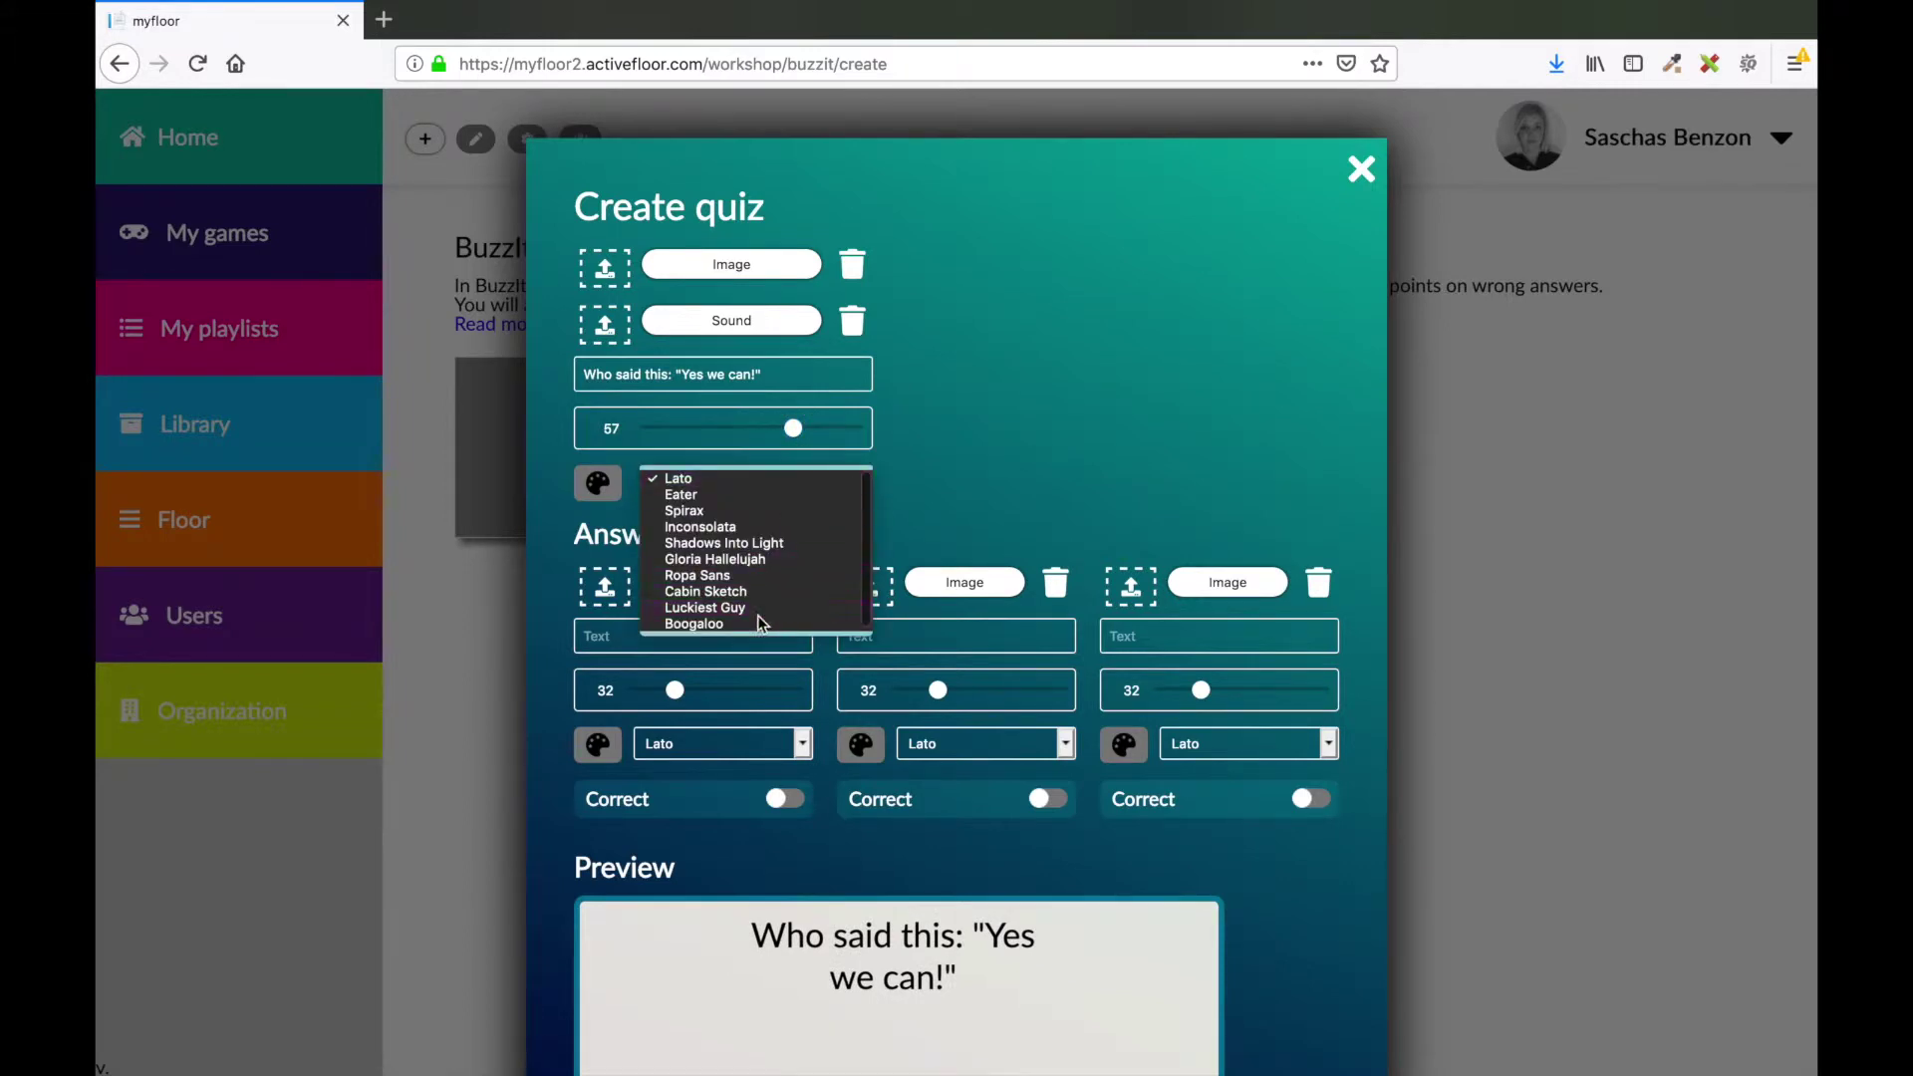
{"action": "left_click", "coordinate": [757, 620]}
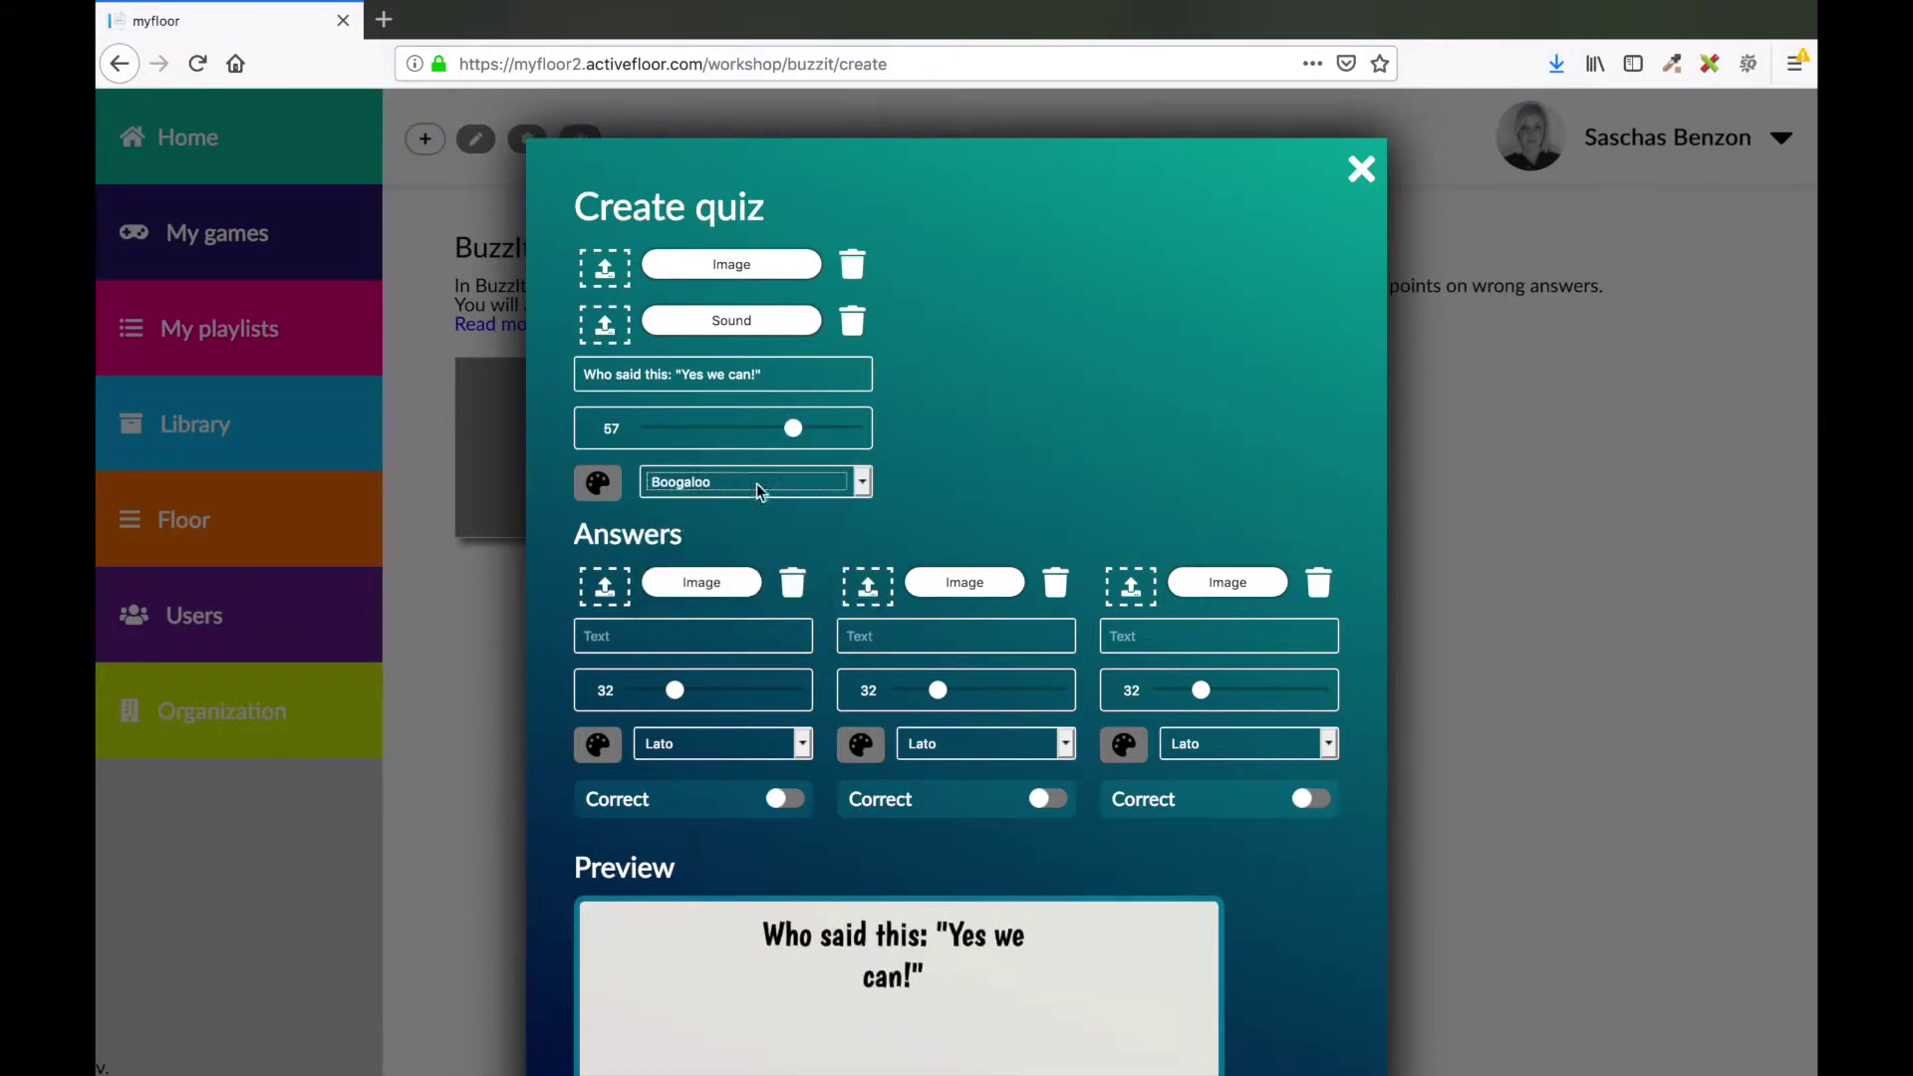
{"action": "mouse_move", "coordinate": [793, 428]}
{"action": "left_mouse_down"}
{"action": "mouse_move", "coordinate": [863, 438]}
{"action": "mouse_move", "coordinate": [817, 444]}
{"action": "left_mouse_up"}
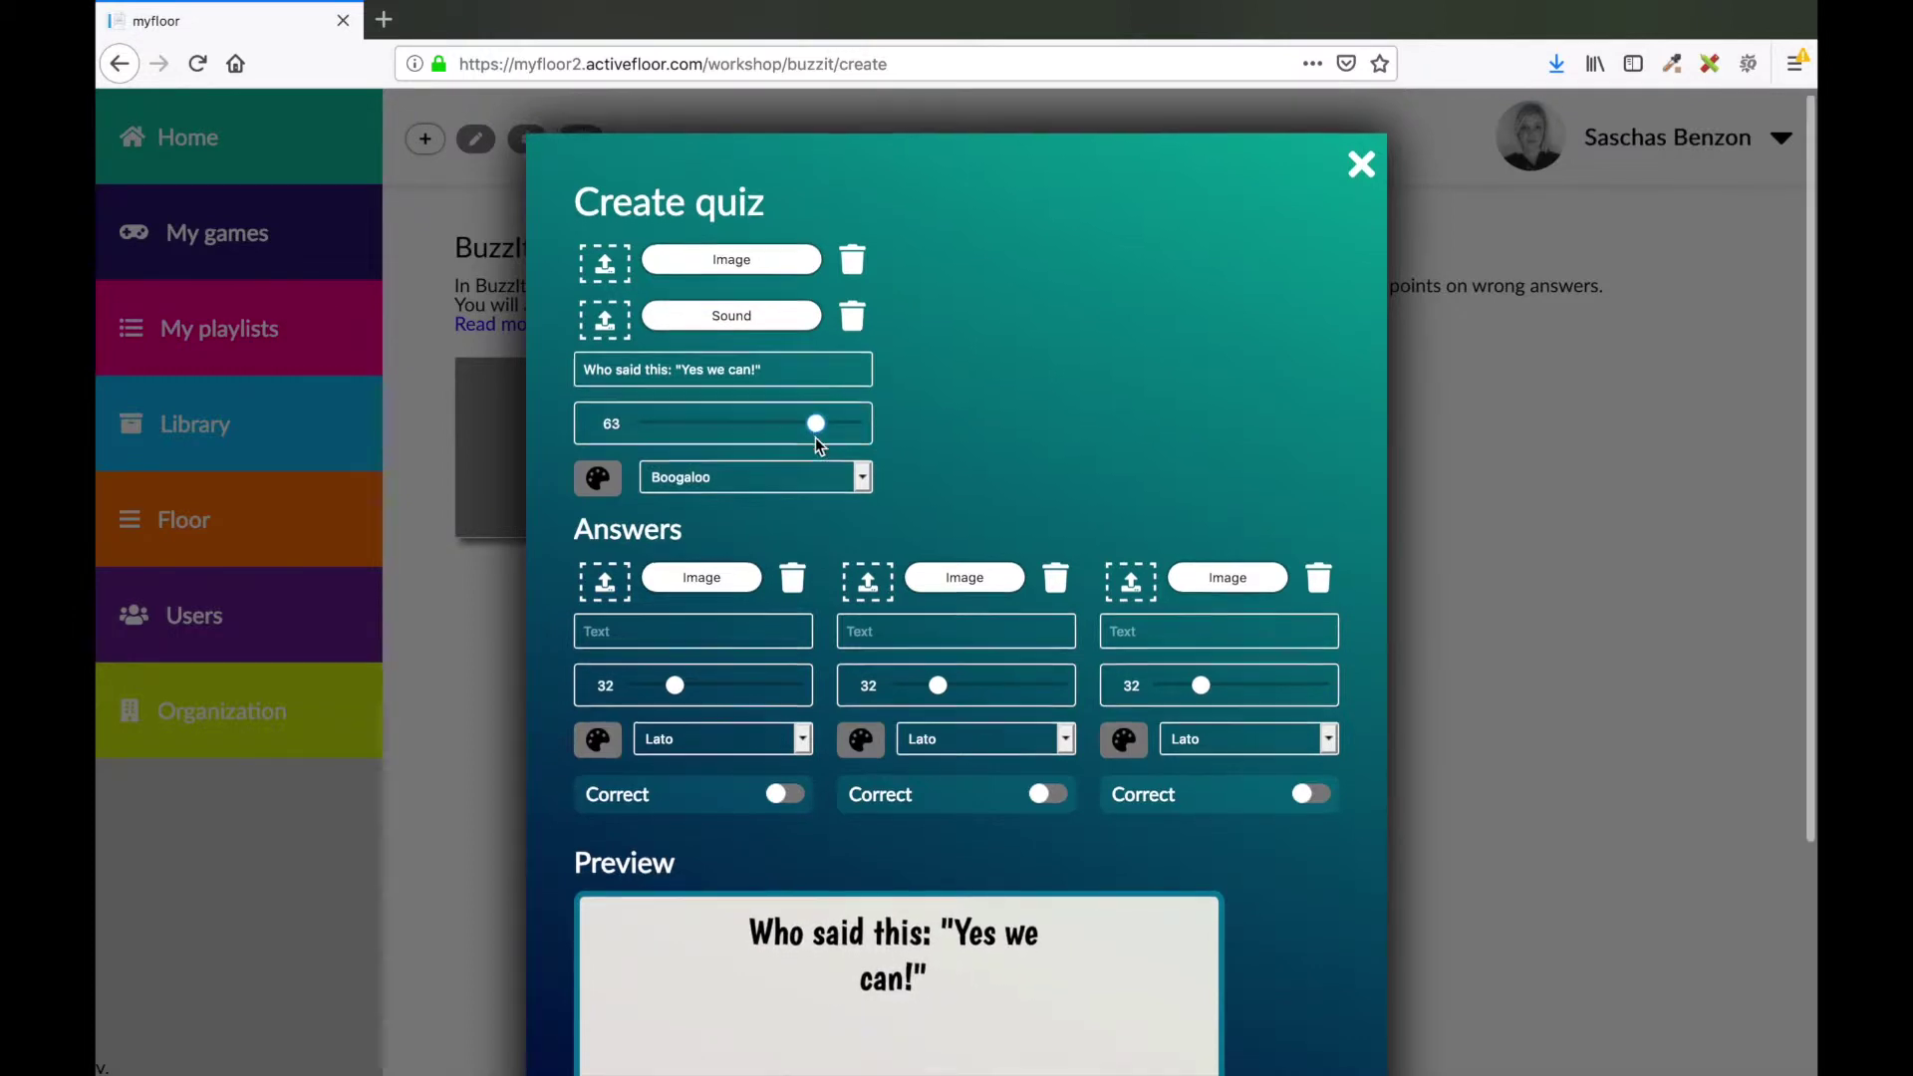
Upload bush.JPG from the speeches folder as the image for the first answer
{"action": "scroll", "coordinate": [815, 438], "scroll_direction": "down", "scroll_amount": 4}
{"action": "scroll", "coordinate": [815, 445], "scroll_direction": "up", "scroll_amount": 1}
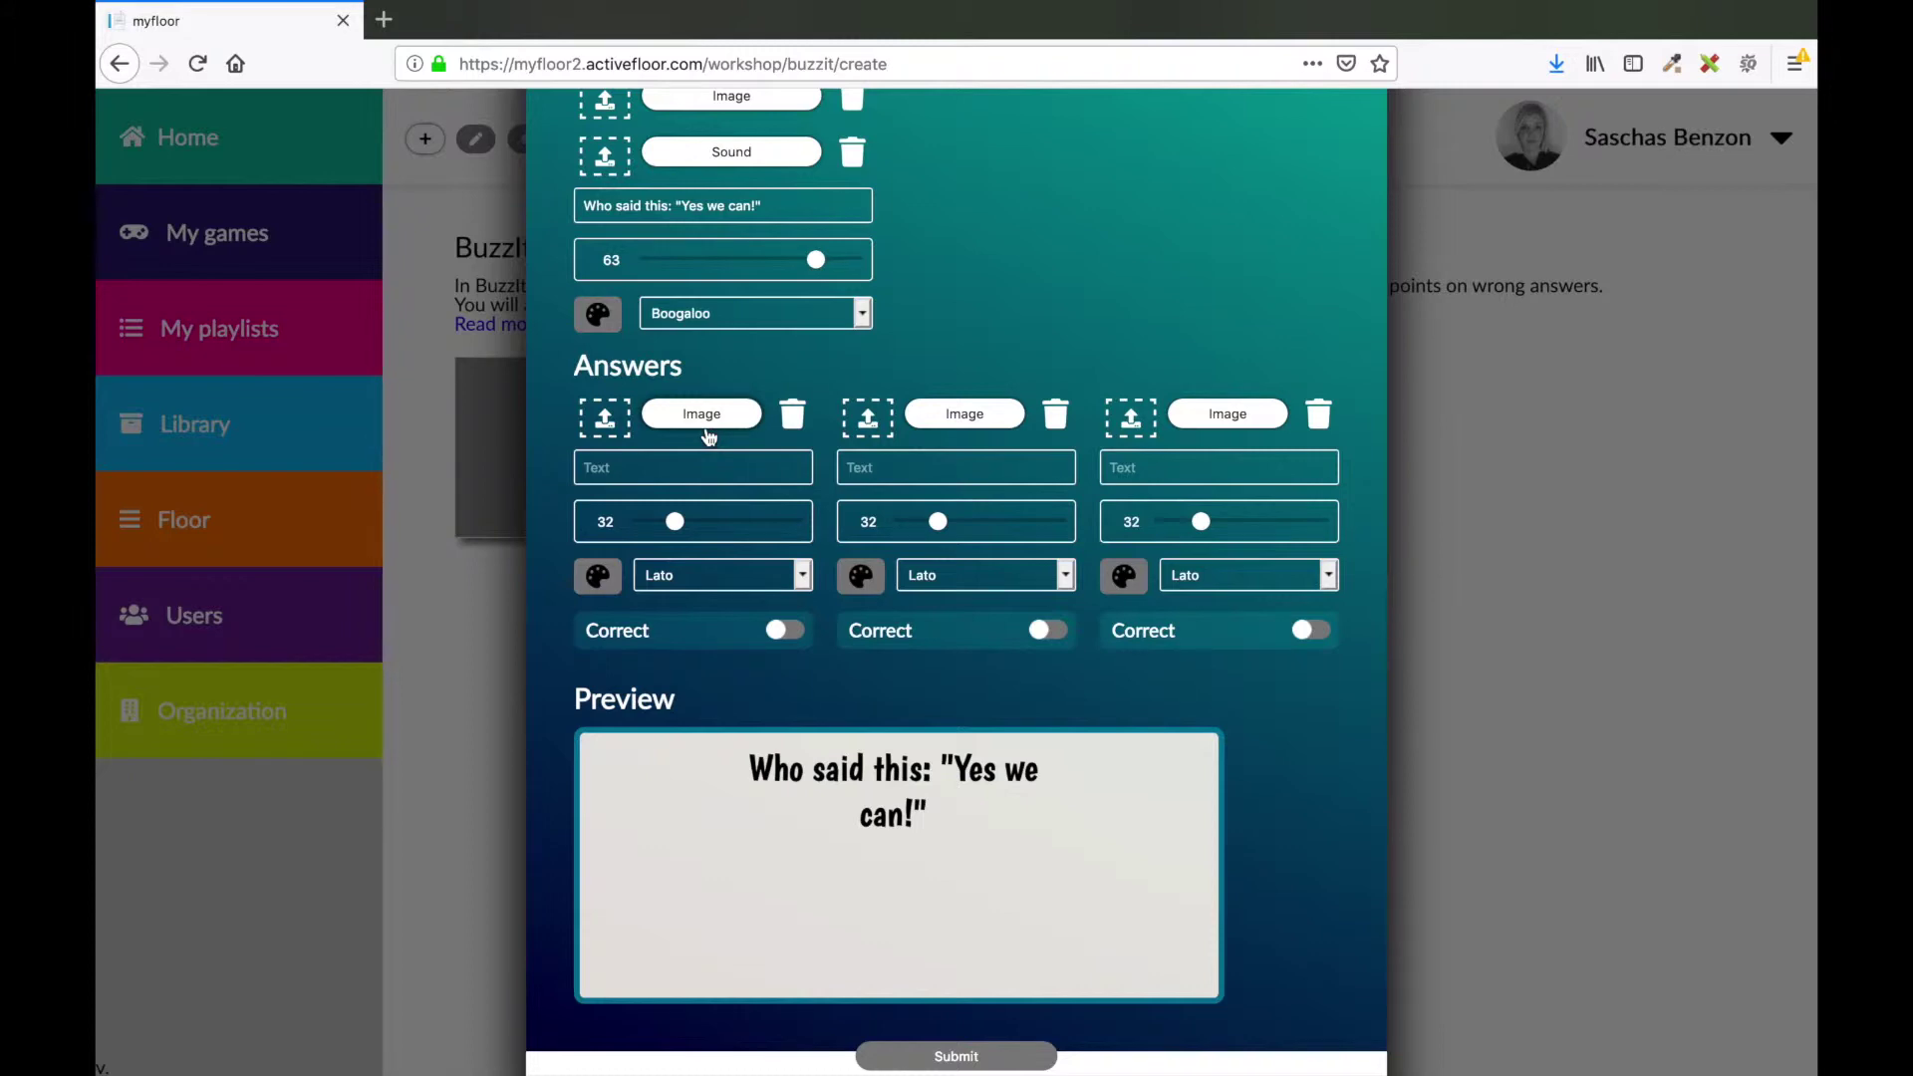
{"action": "left_click", "coordinate": [704, 415]}
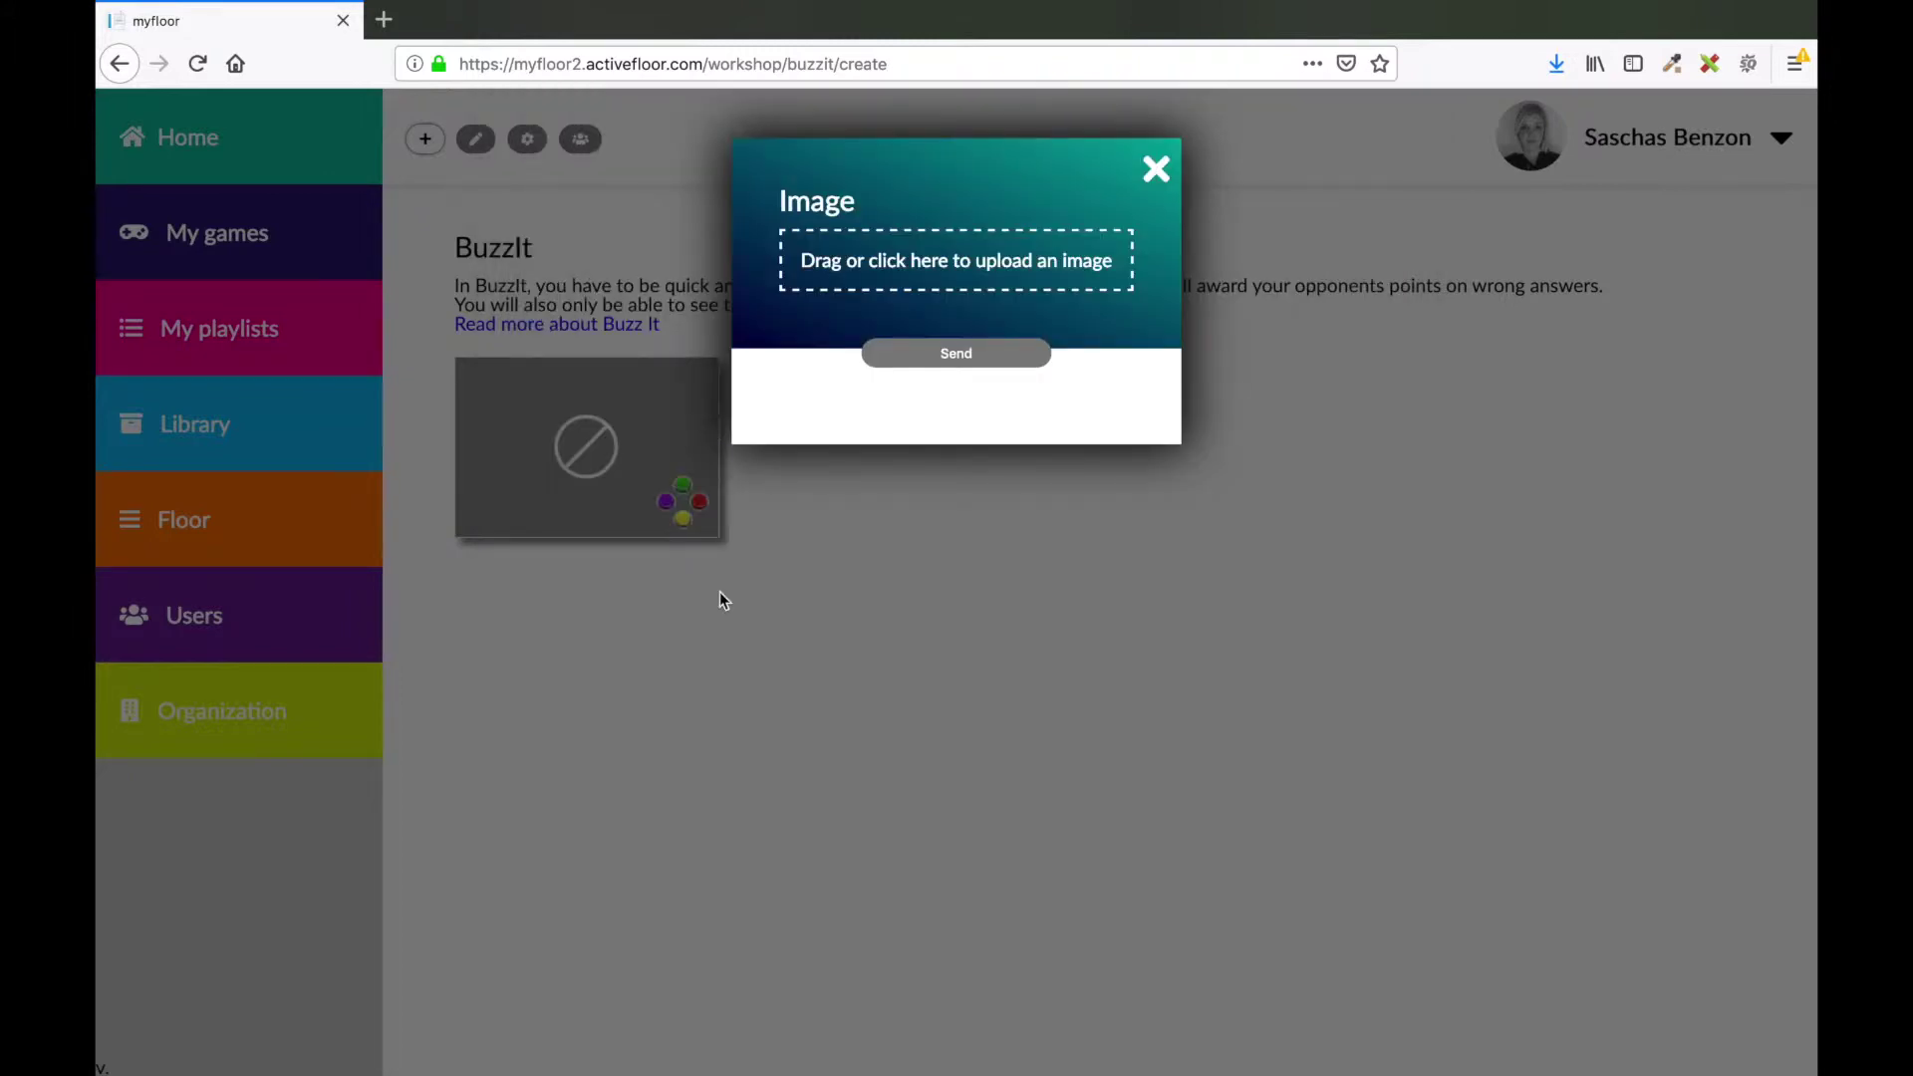
{"action": "left_click", "coordinate": [888, 297]}
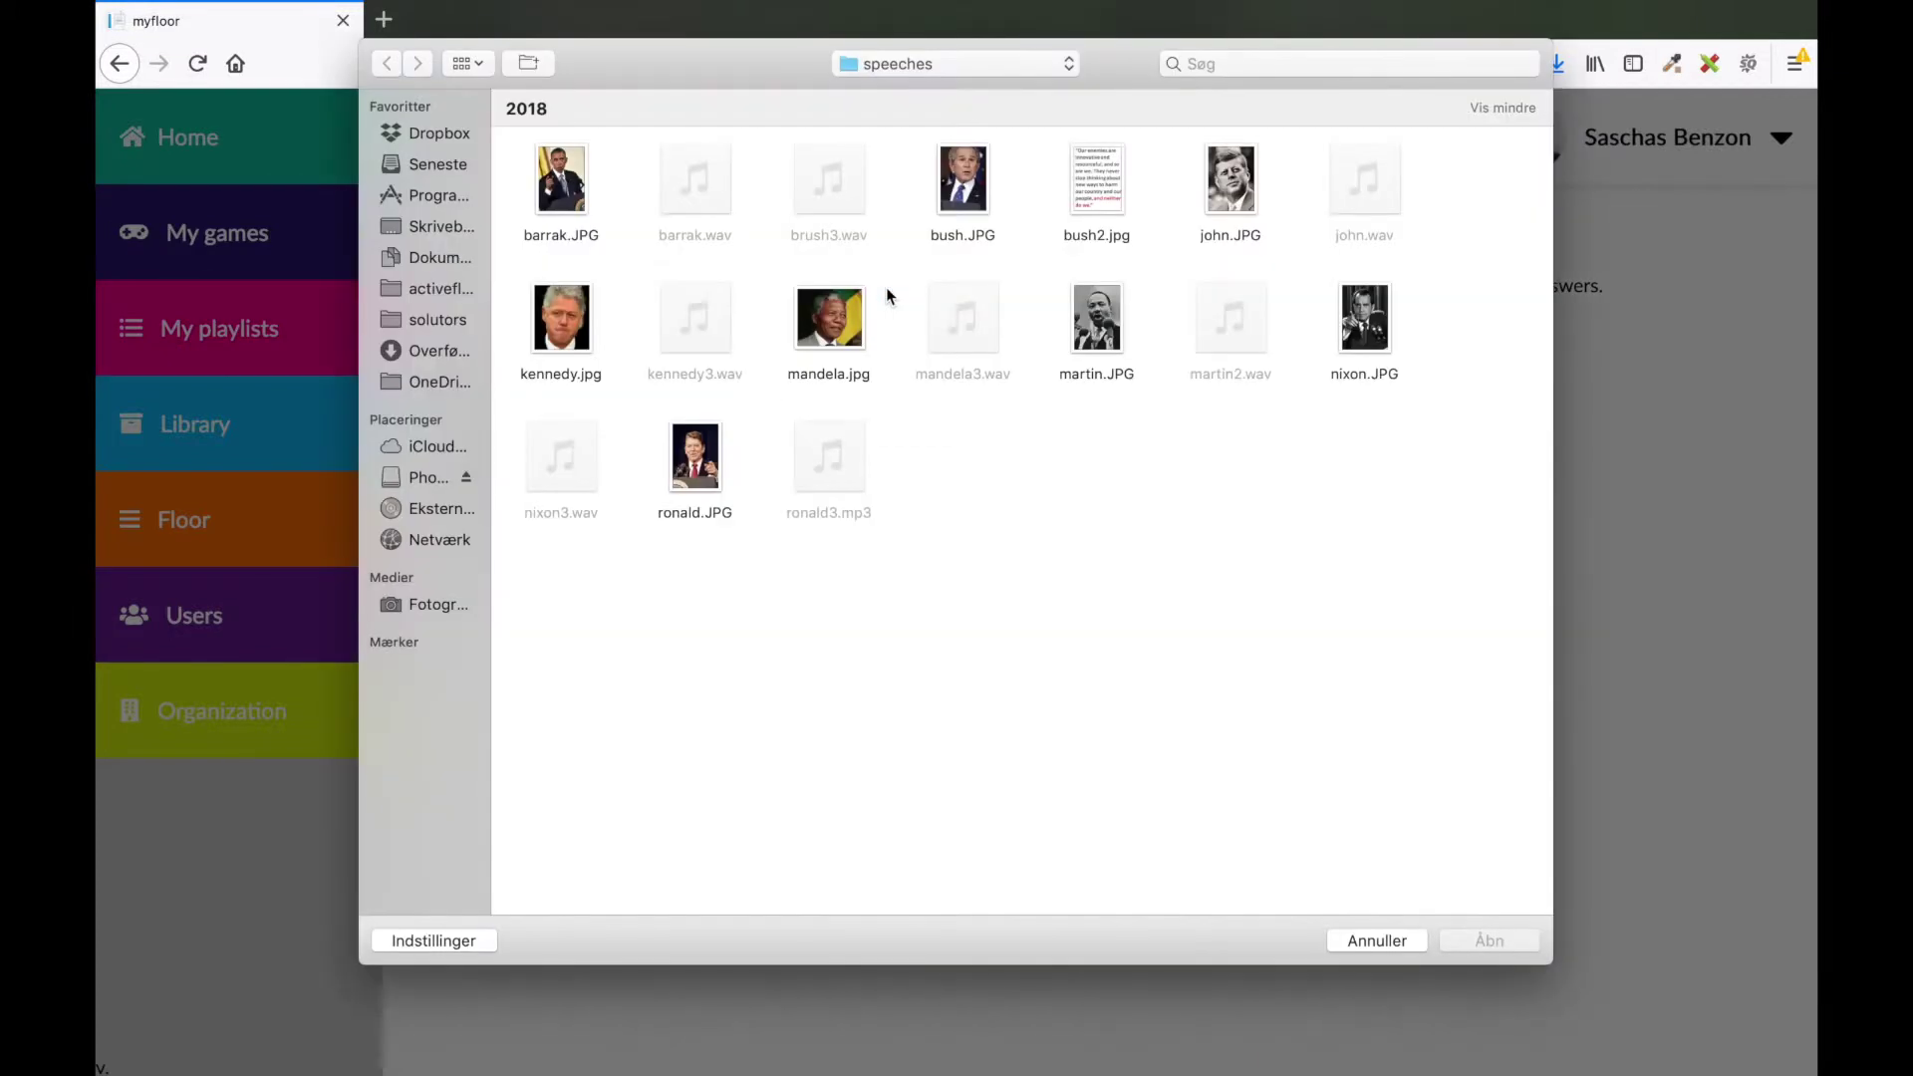
{"action": "left_click", "coordinate": [956, 193]}
{"action": "double_click", "coordinate": [956, 193]}
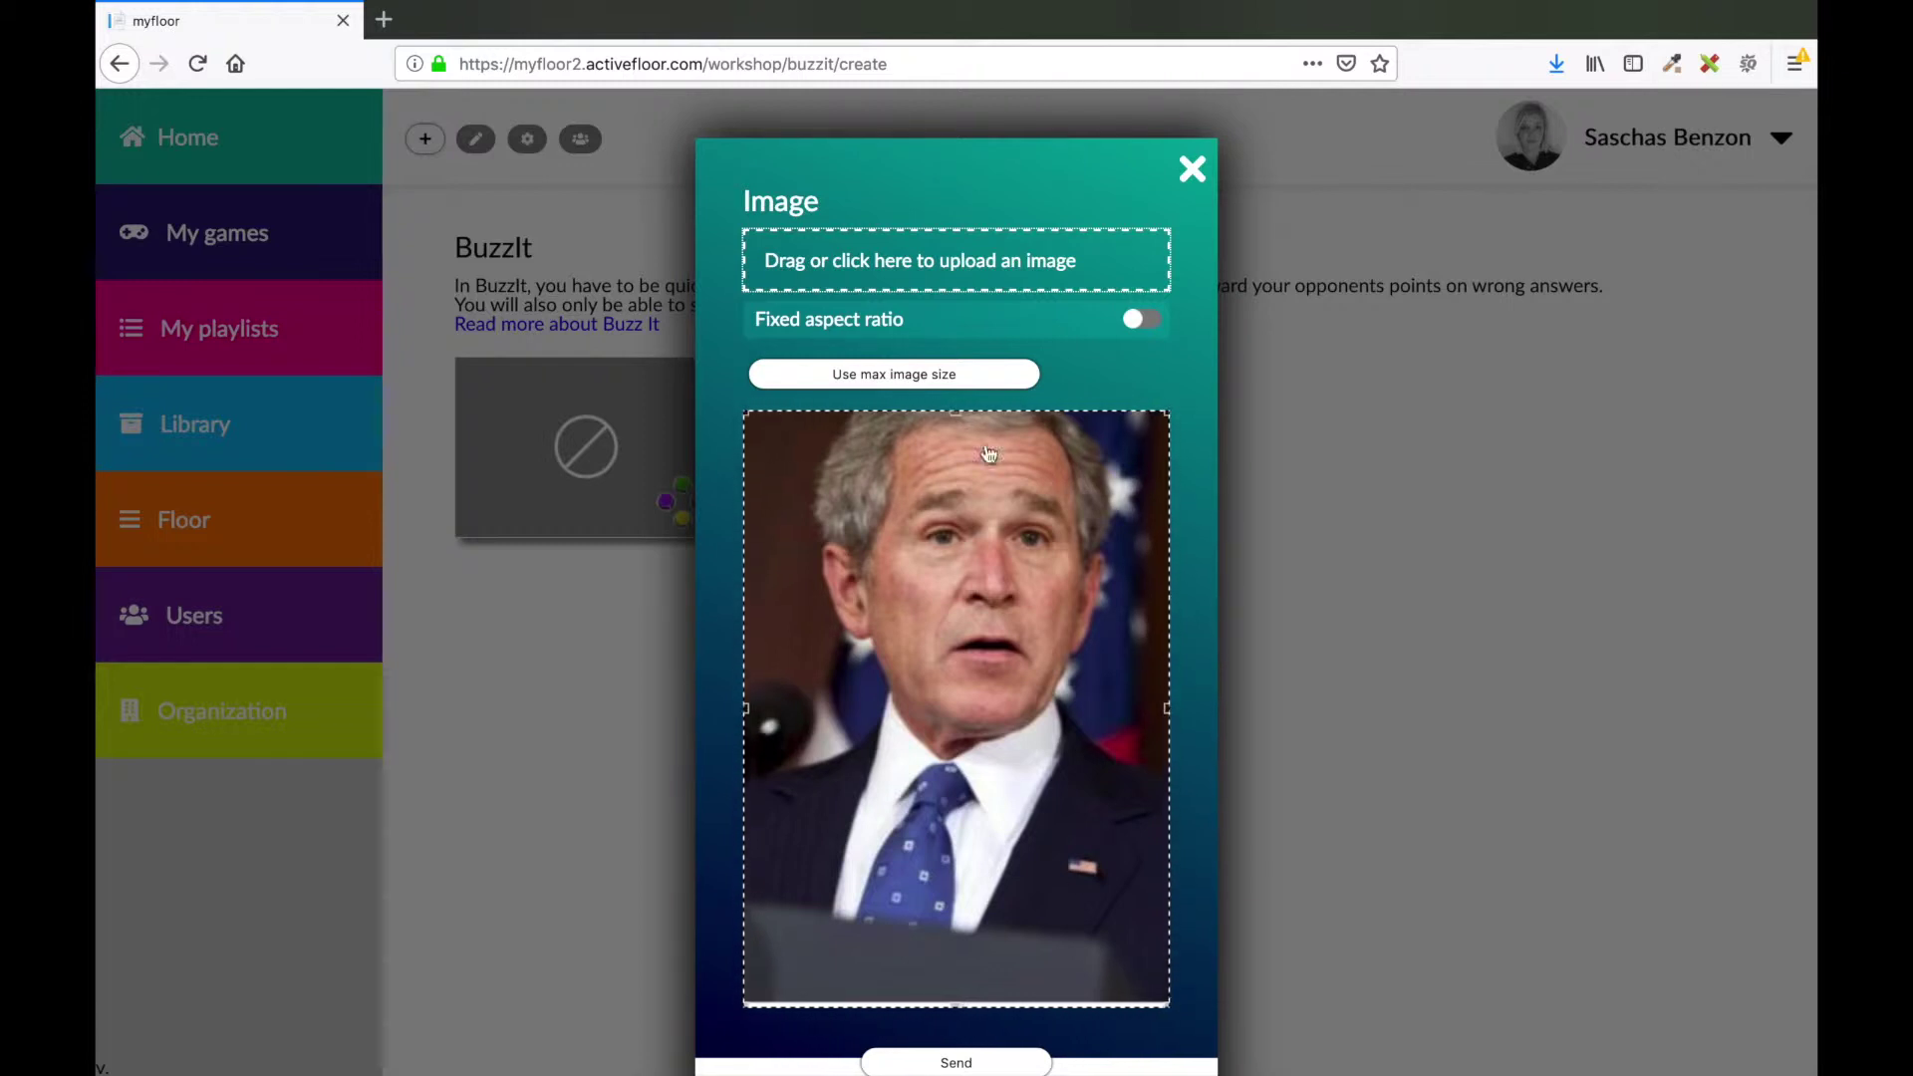
Crop the first answer's image with a fixed aspect ratio and insert it into the quiz
{"action": "left_click_drag", "start_coordinate": [1164, 999], "coordinate": [1109, 873]}
{"action": "mouse_move", "coordinate": [926, 872]}
{"action": "left_mouse_down"}
{"action": "mouse_move", "coordinate": [925, 825]}
{"action": "mouse_move", "coordinate": [926, 884]}
{"action": "left_mouse_up"}
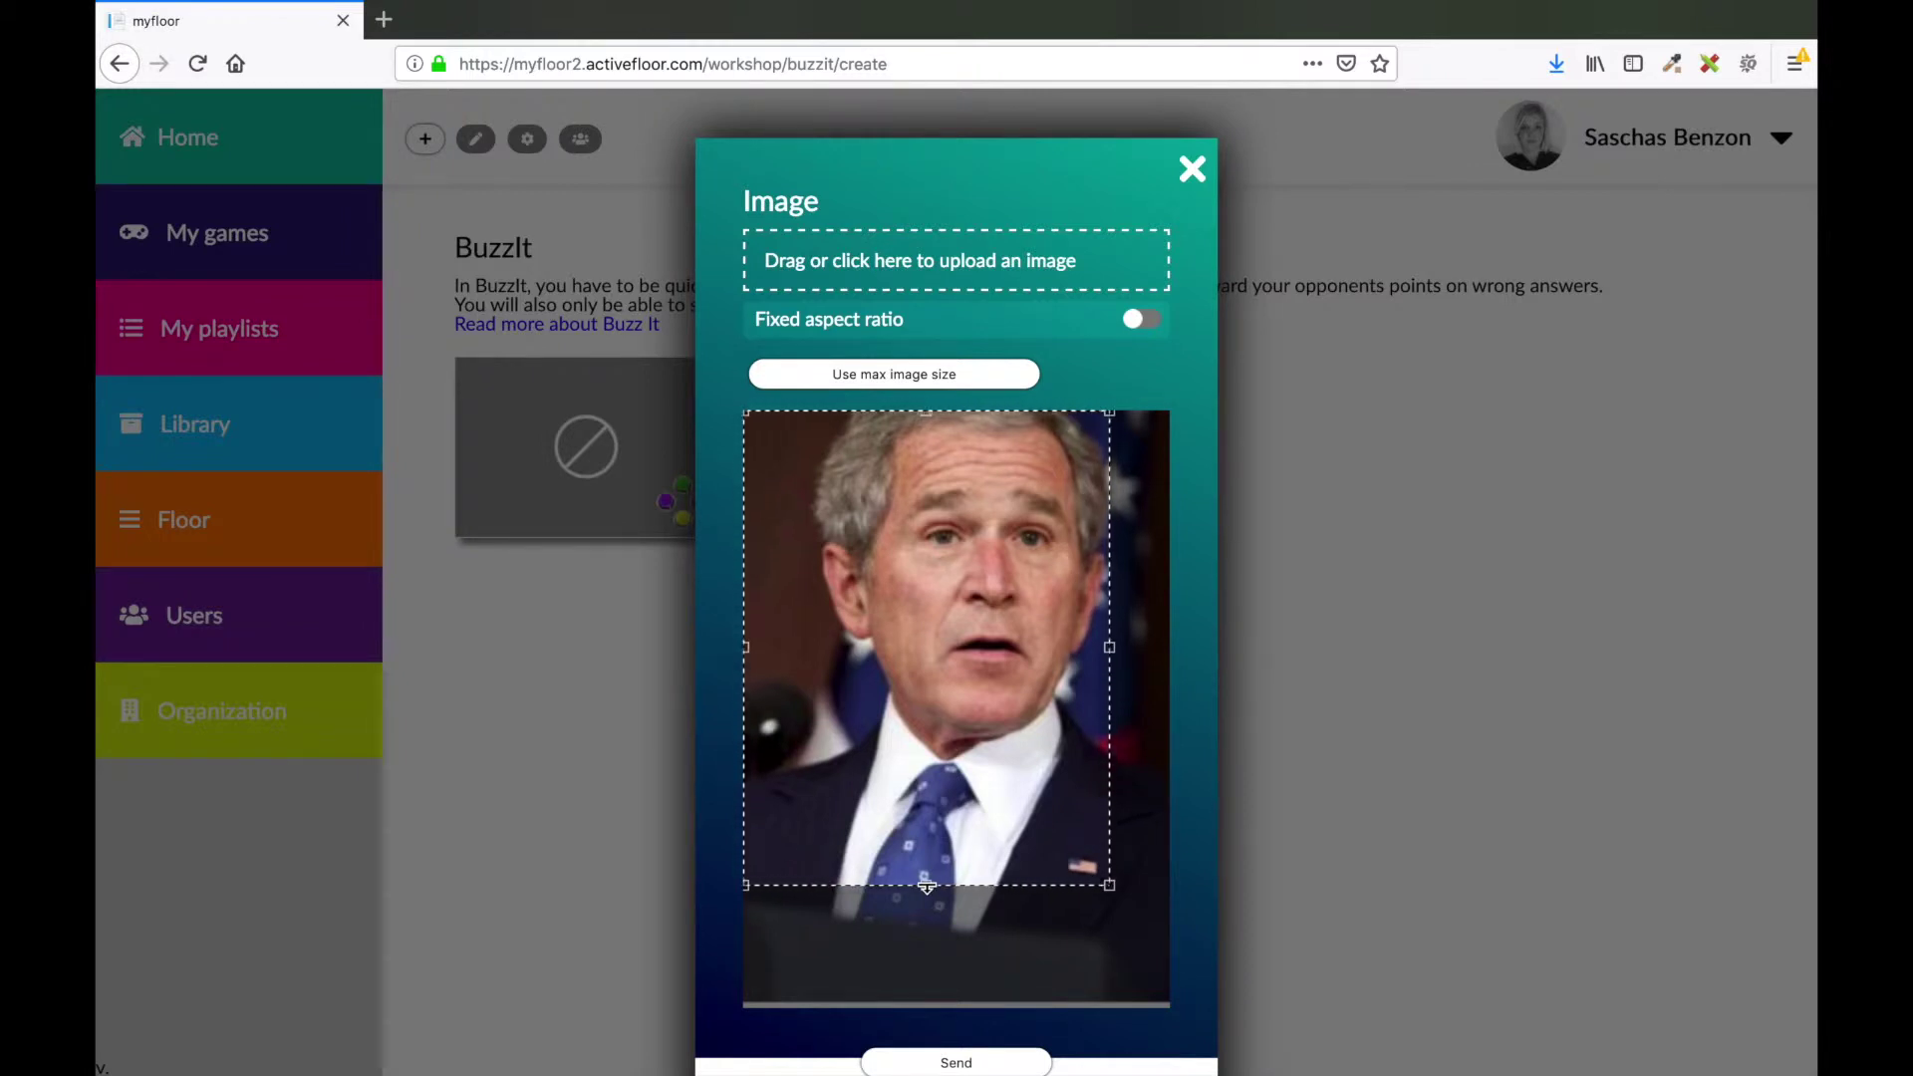
{"action": "left_click", "coordinate": [1142, 321]}
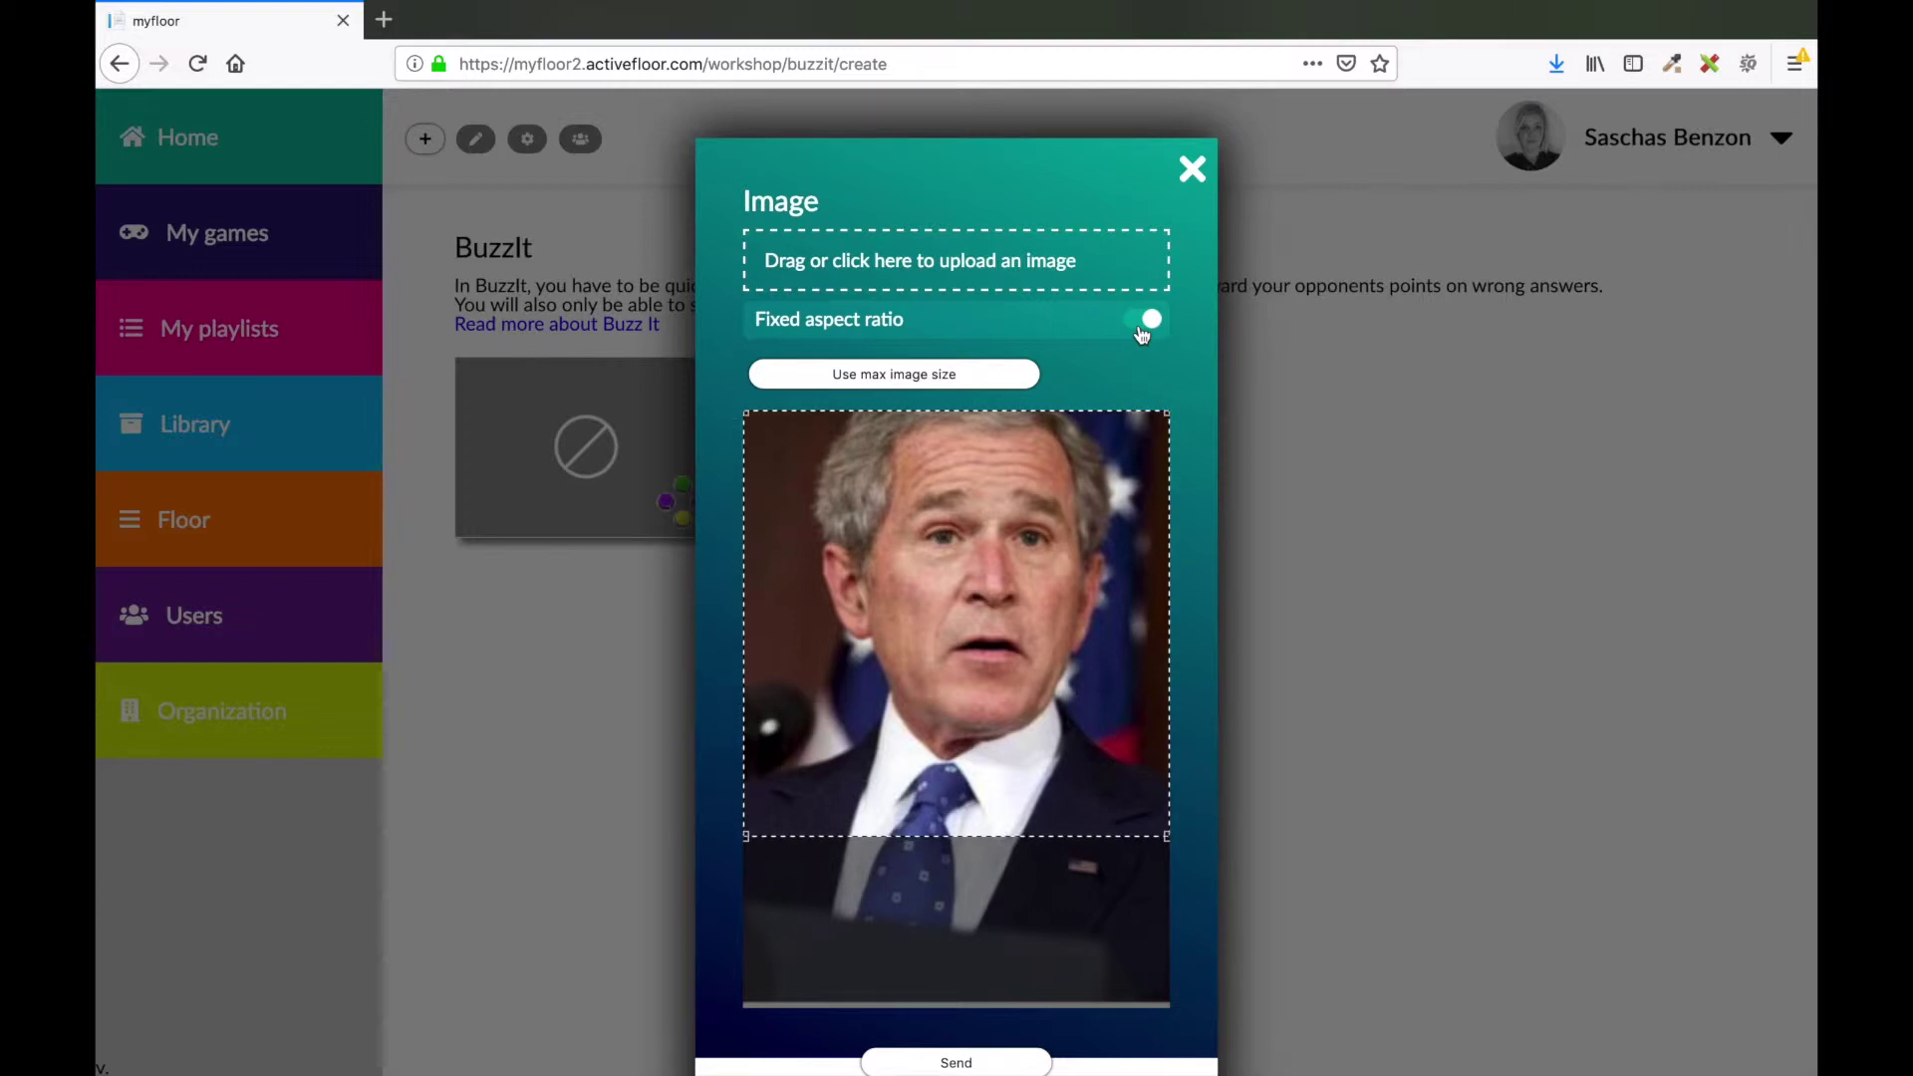
{"action": "scroll", "coordinate": [1007, 811], "scroll_direction": "down", "scroll_amount": 1}
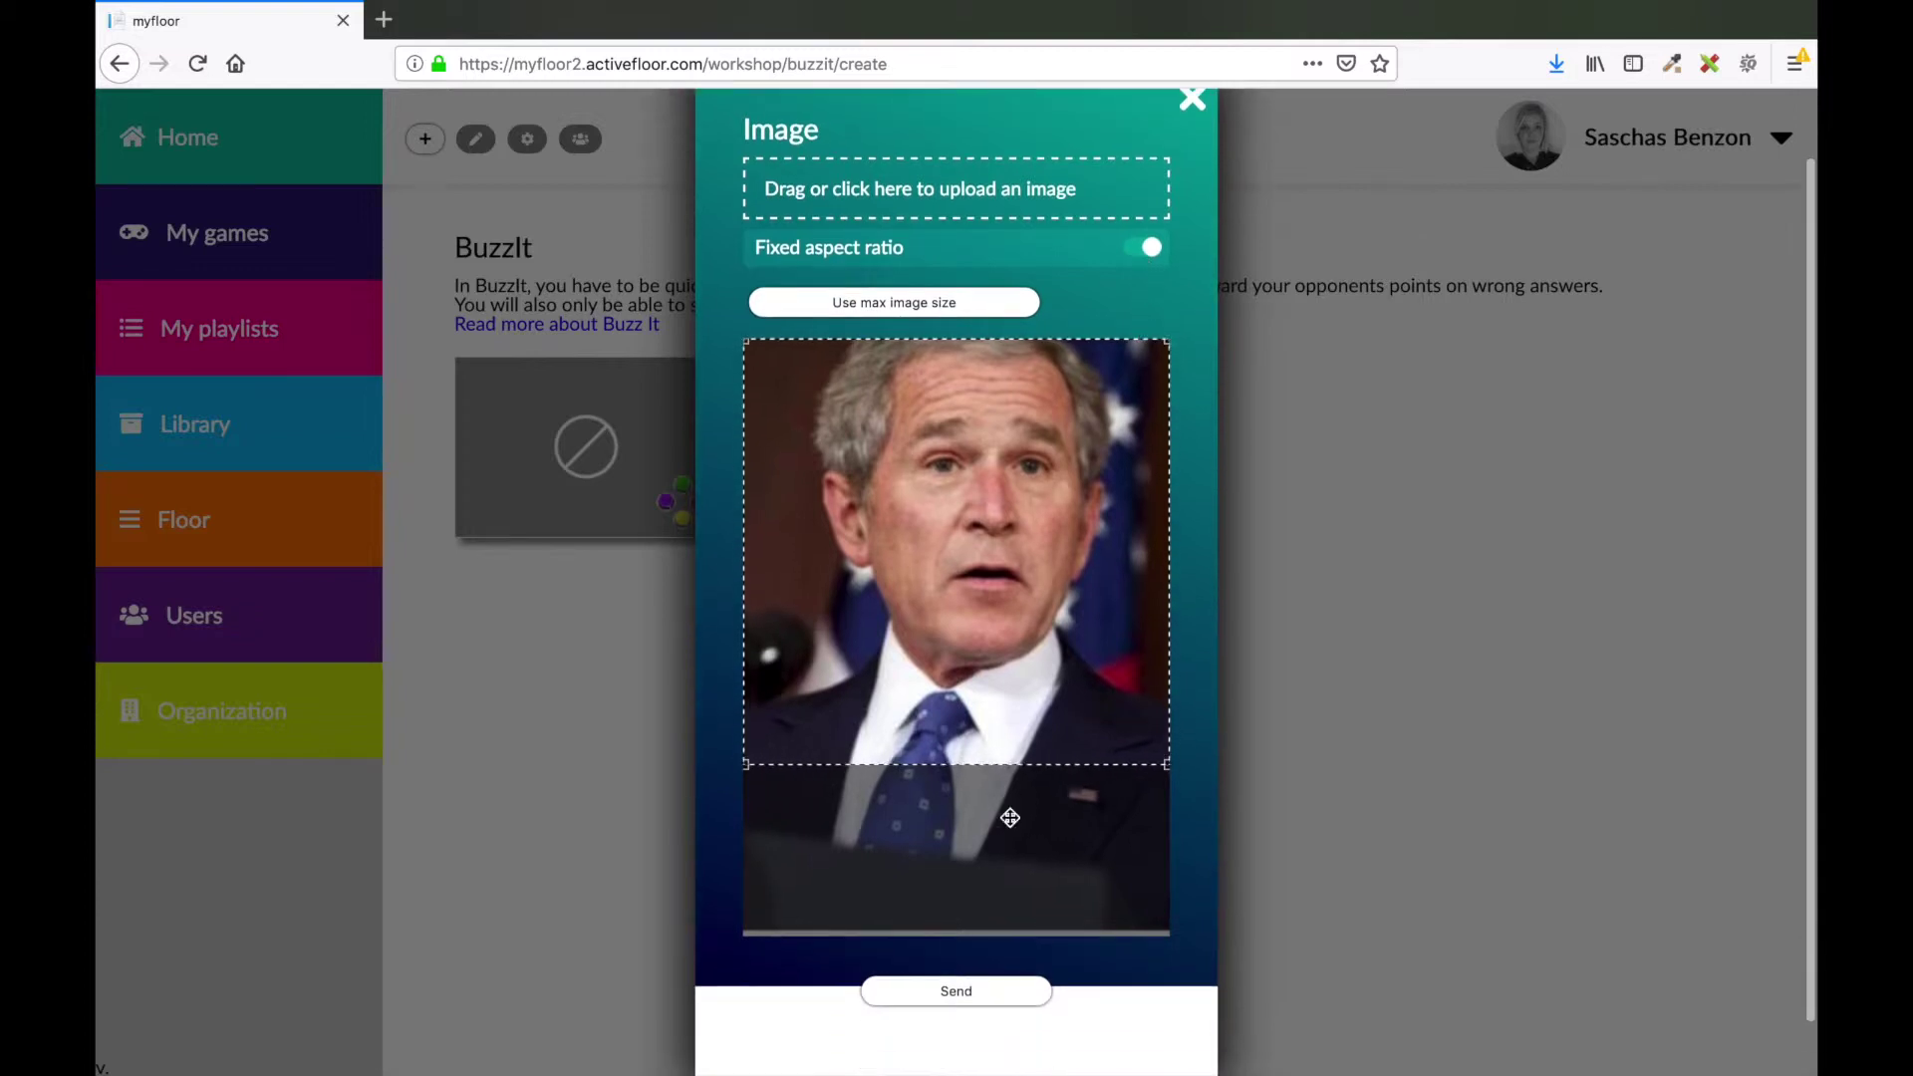
{"action": "left_click", "coordinate": [974, 991]}
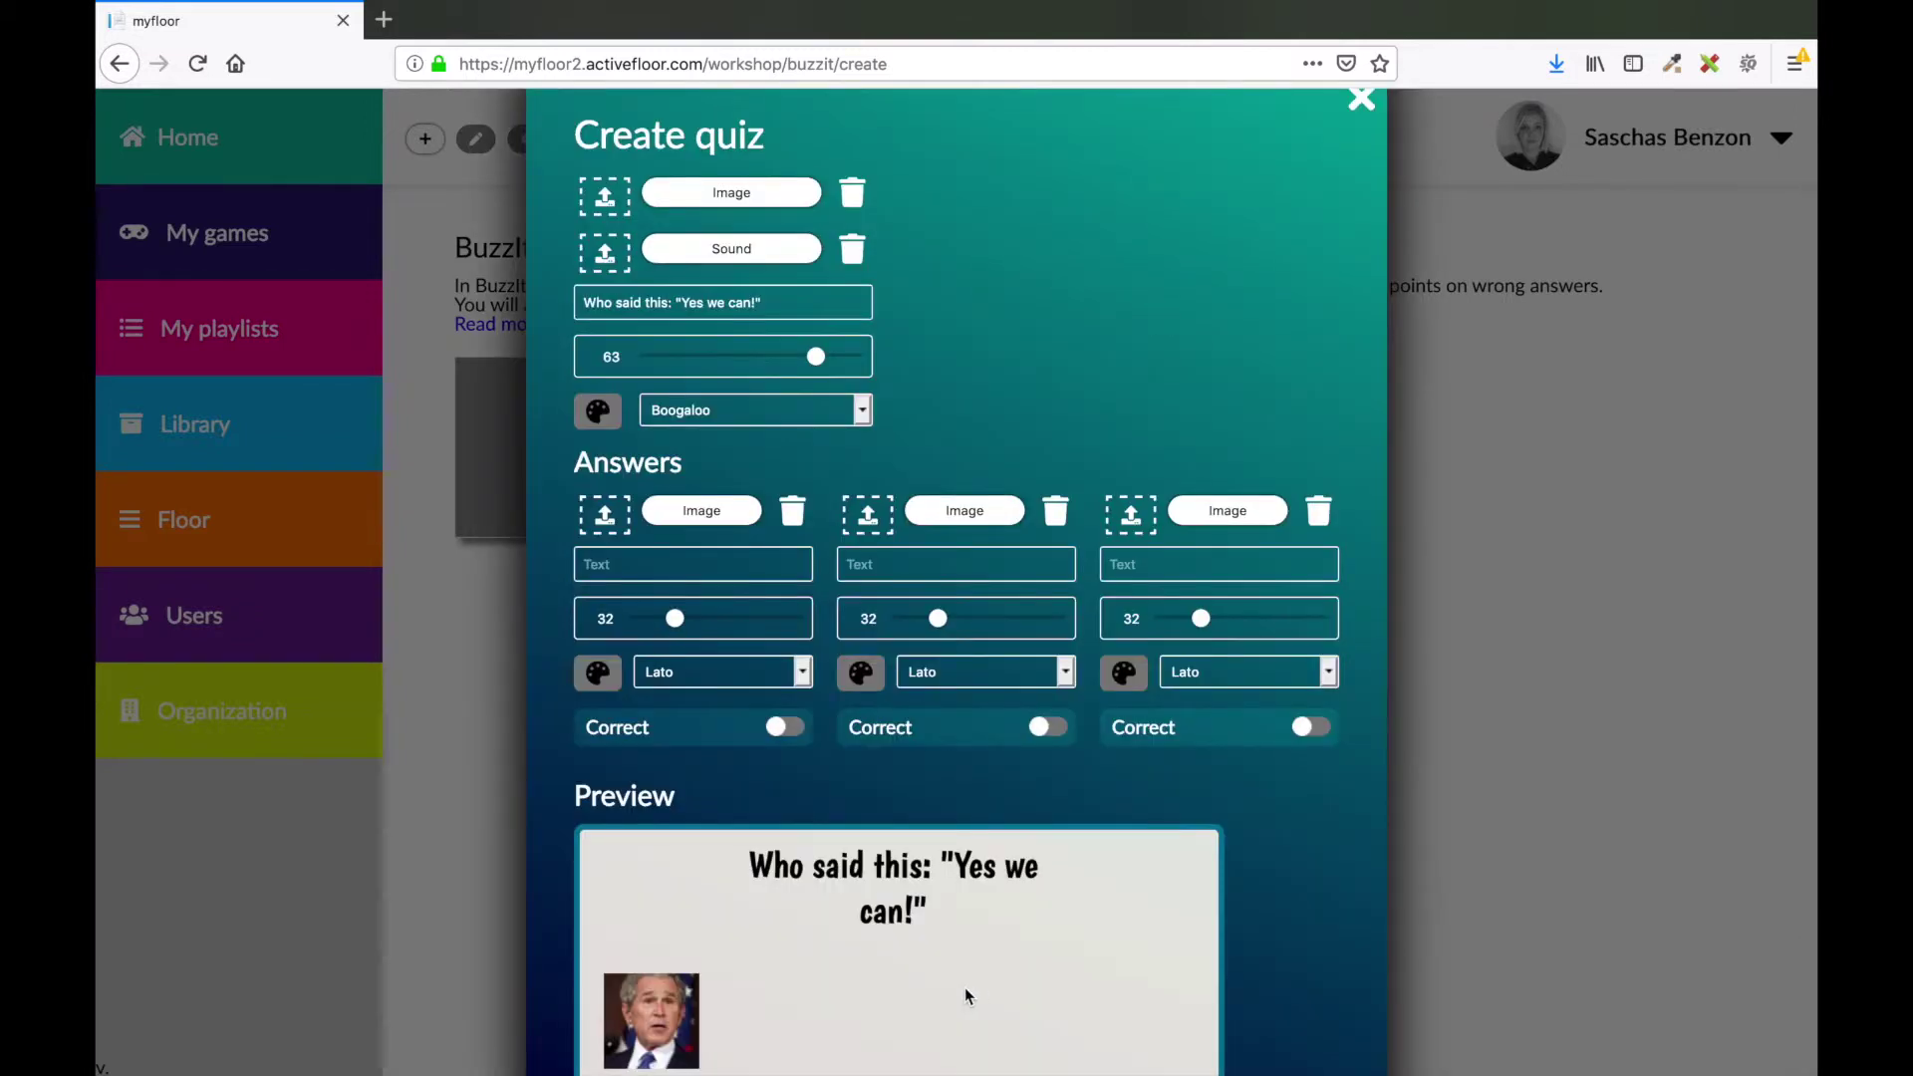
Add barrak.JPG as the second answer's image, cropped with a fixed aspect ratio
{"action": "scroll", "coordinate": [848, 885], "scroll_direction": "down", "scroll_amount": 2}
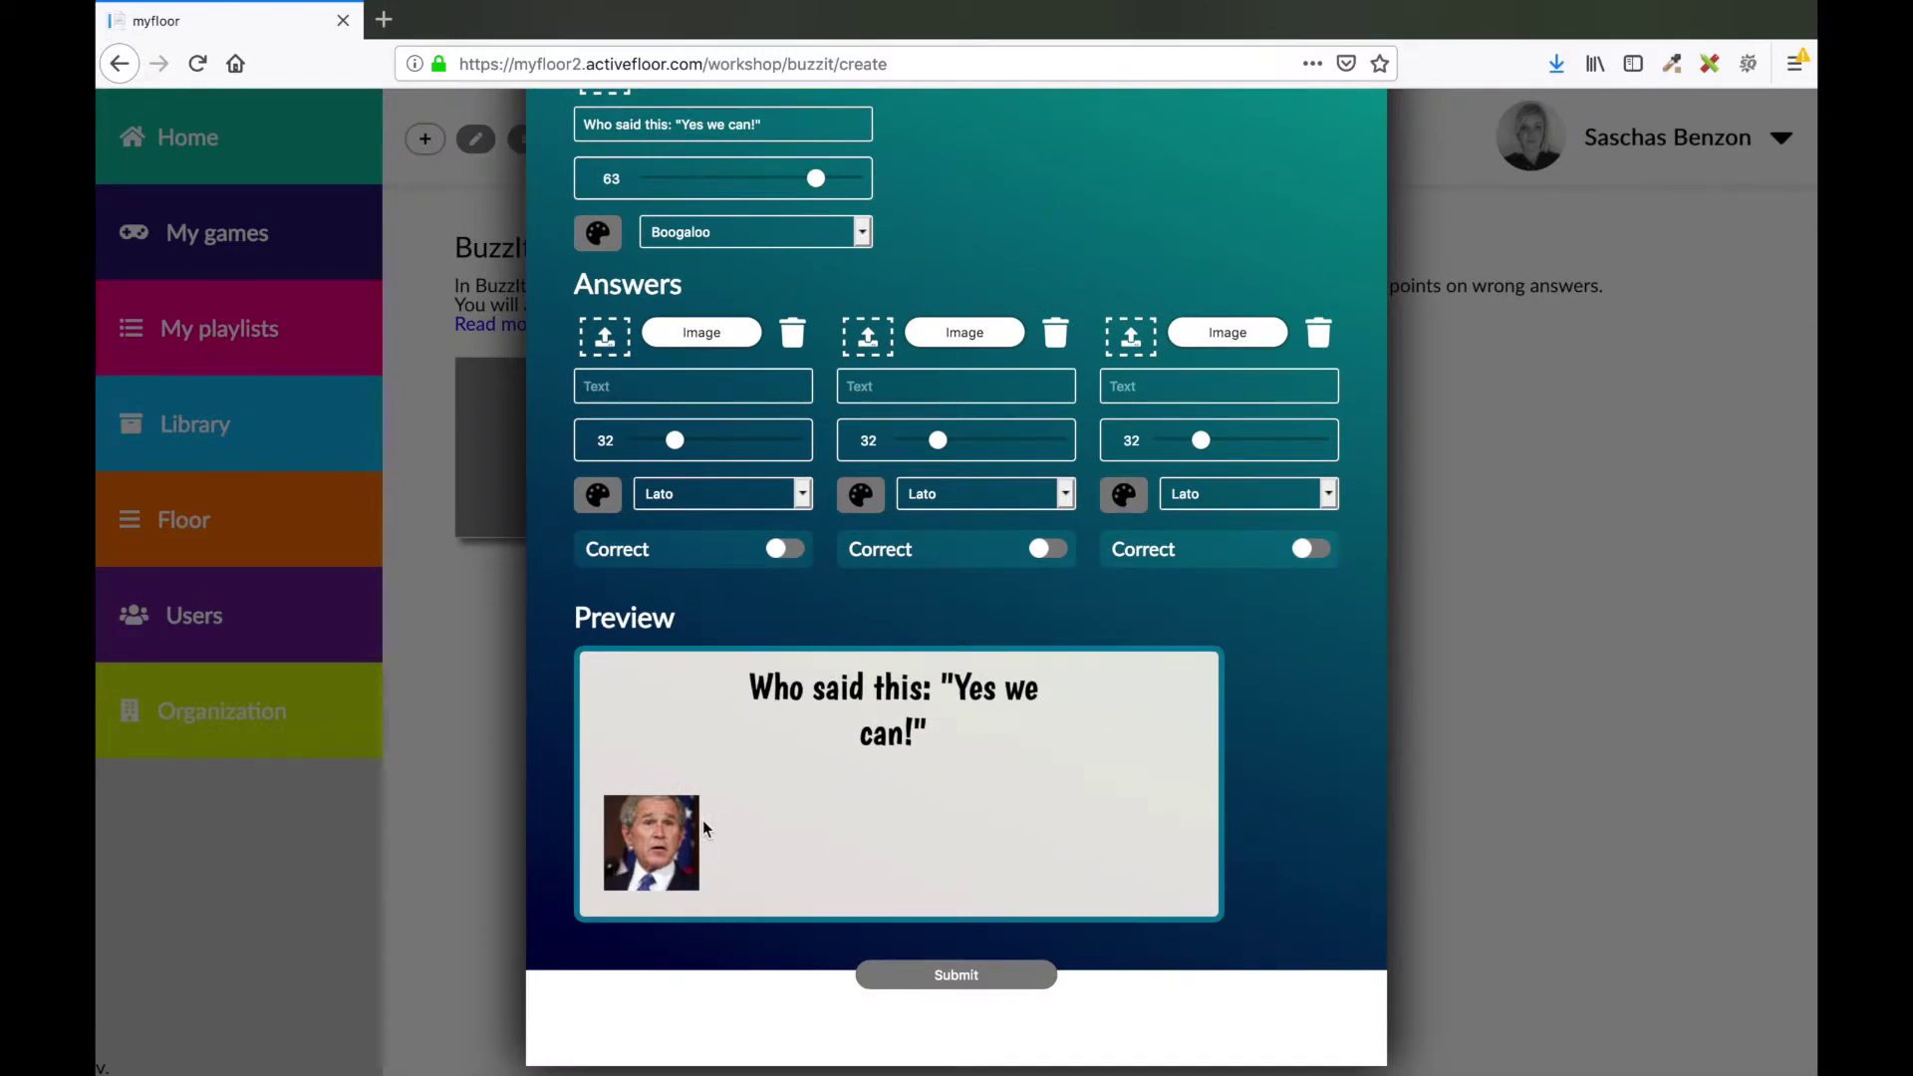
{"action": "left_click", "coordinate": [960, 336]}
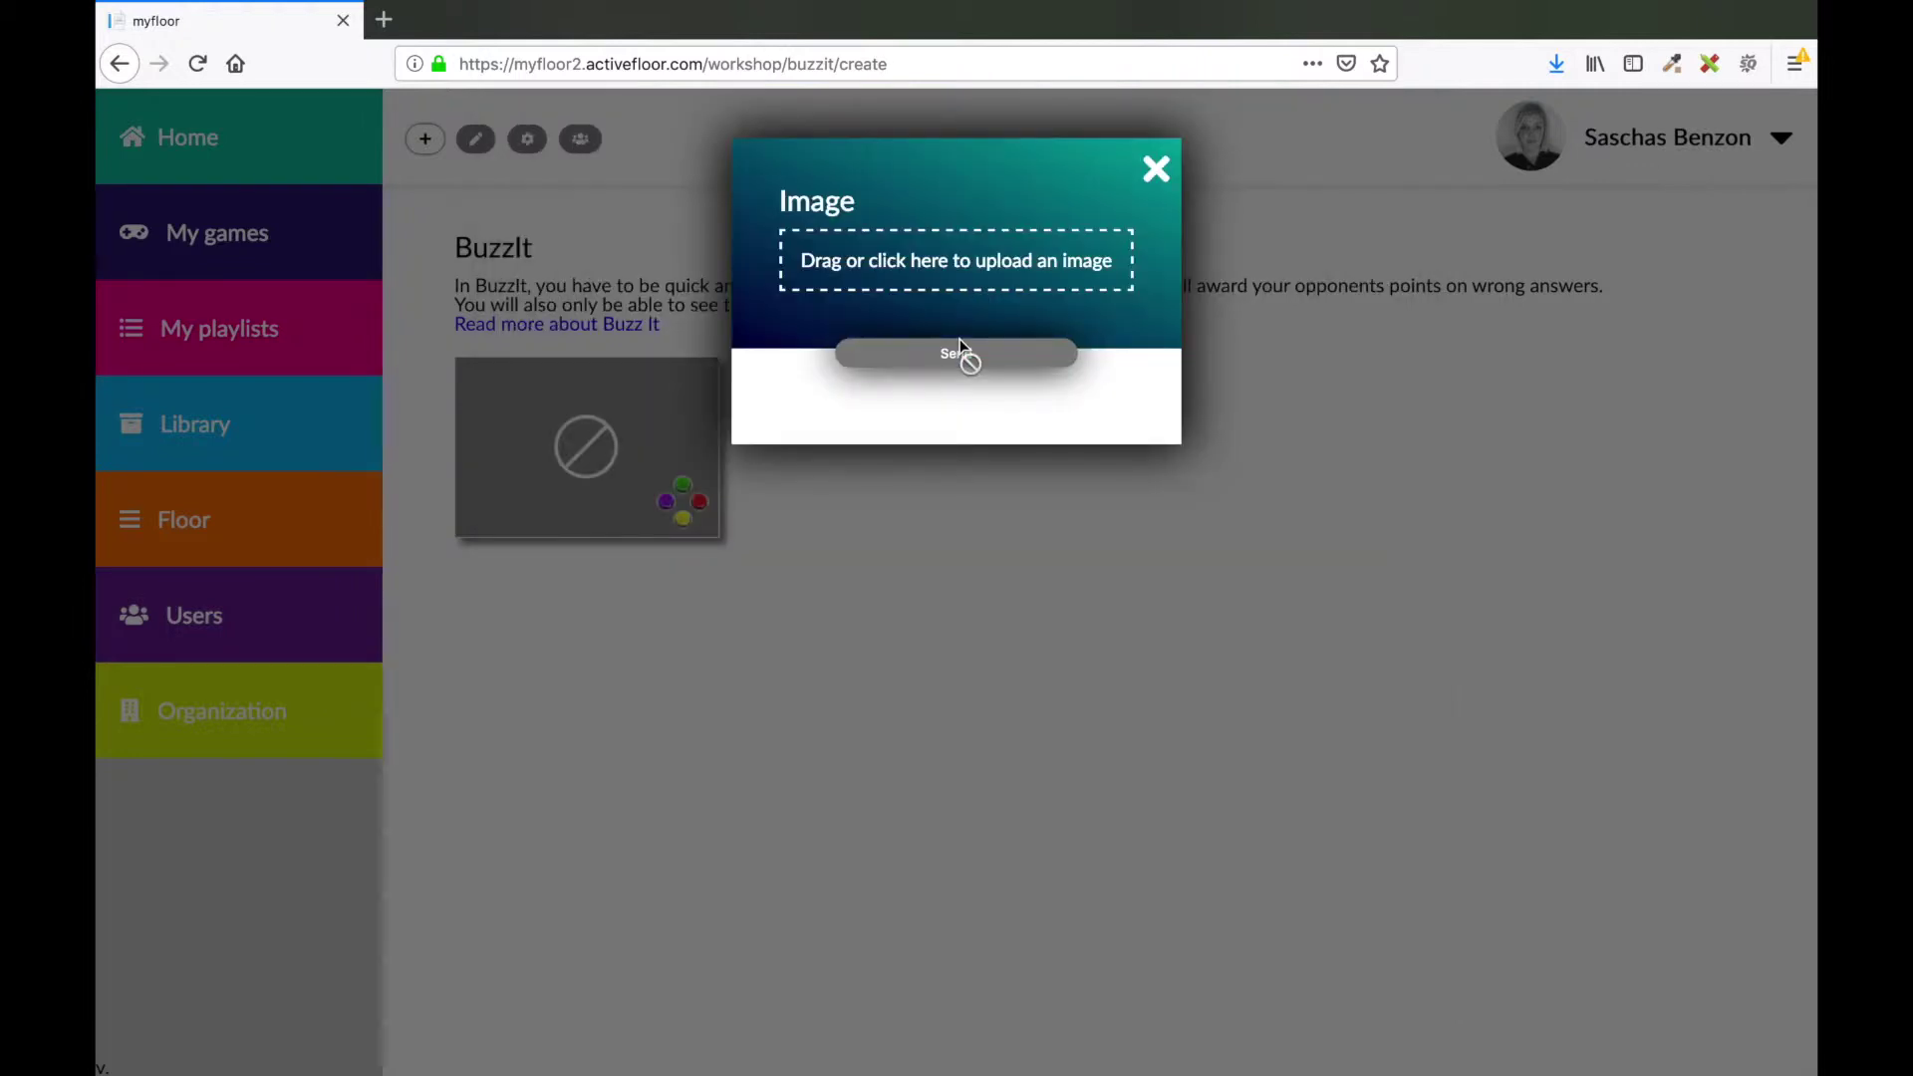
{"action": "left_click", "coordinate": [941, 294]}
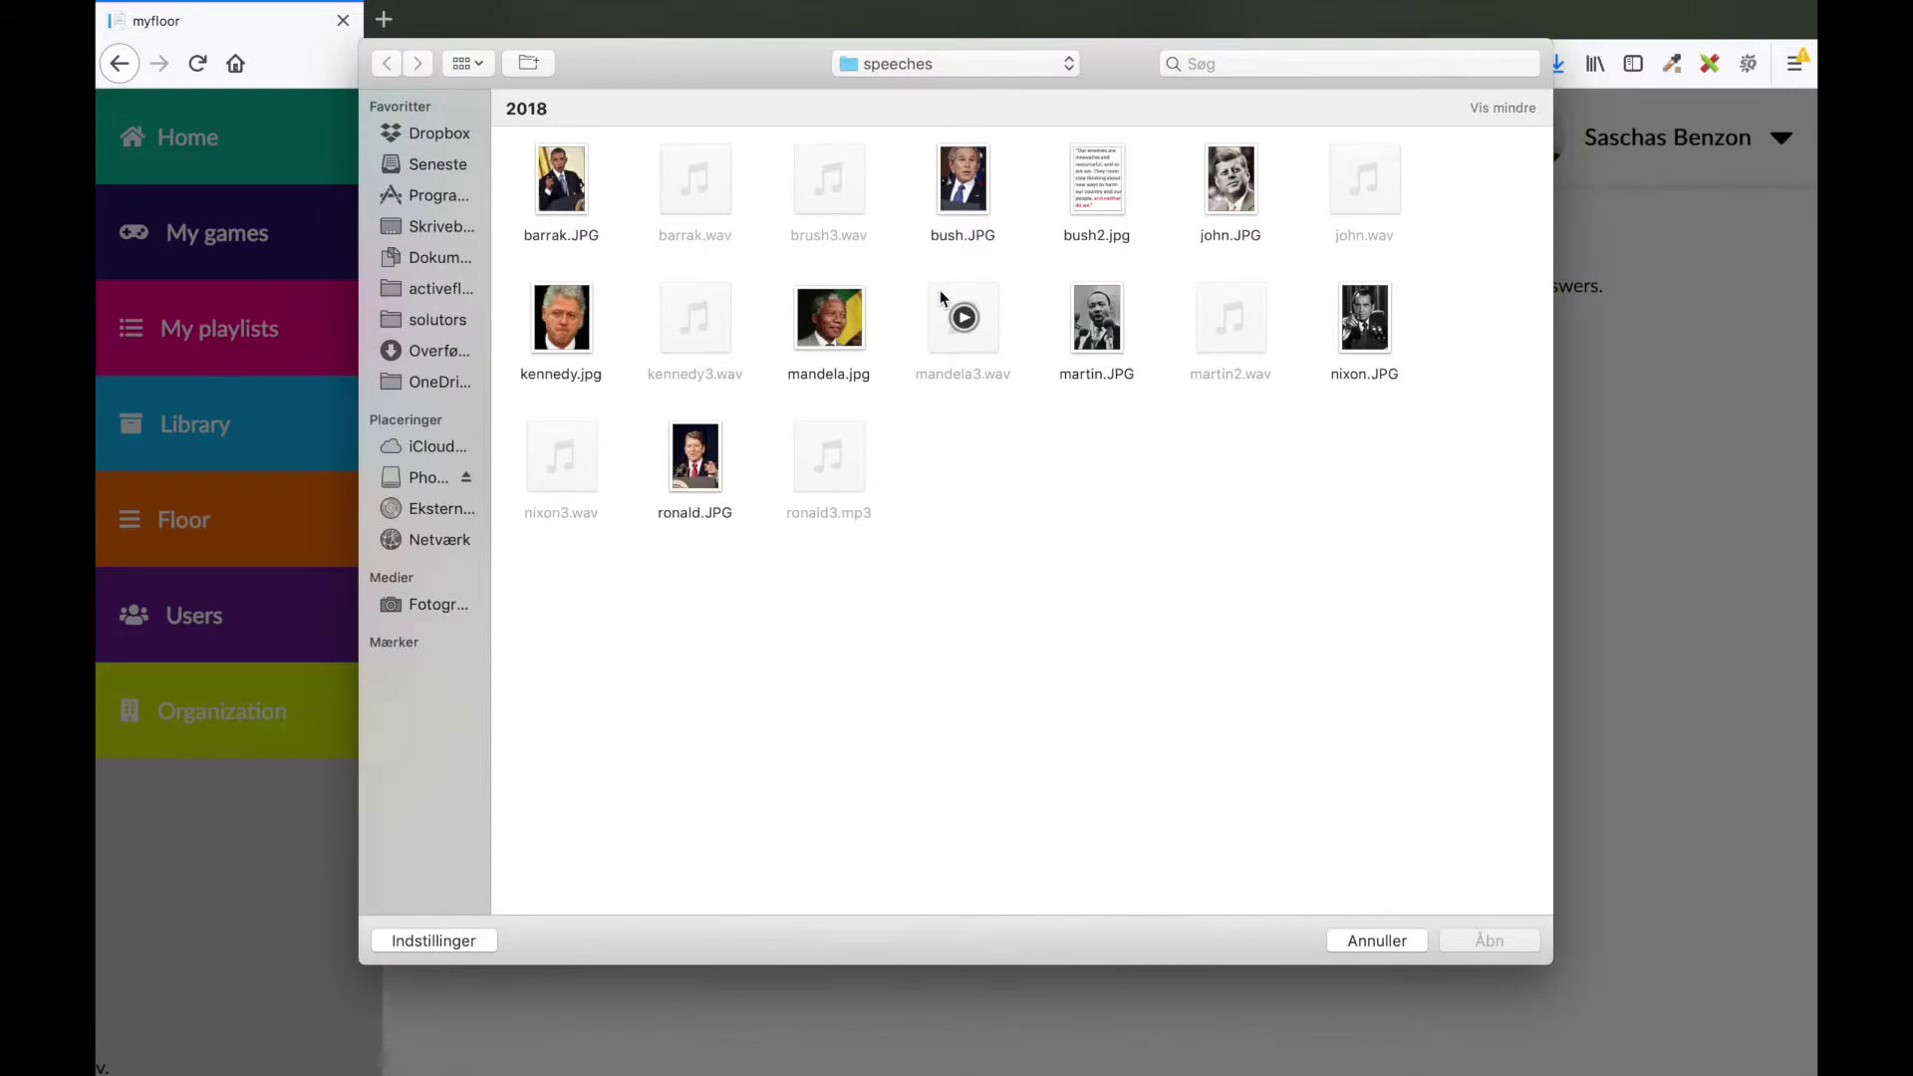
{"action": "double_click", "coordinate": [571, 172]}
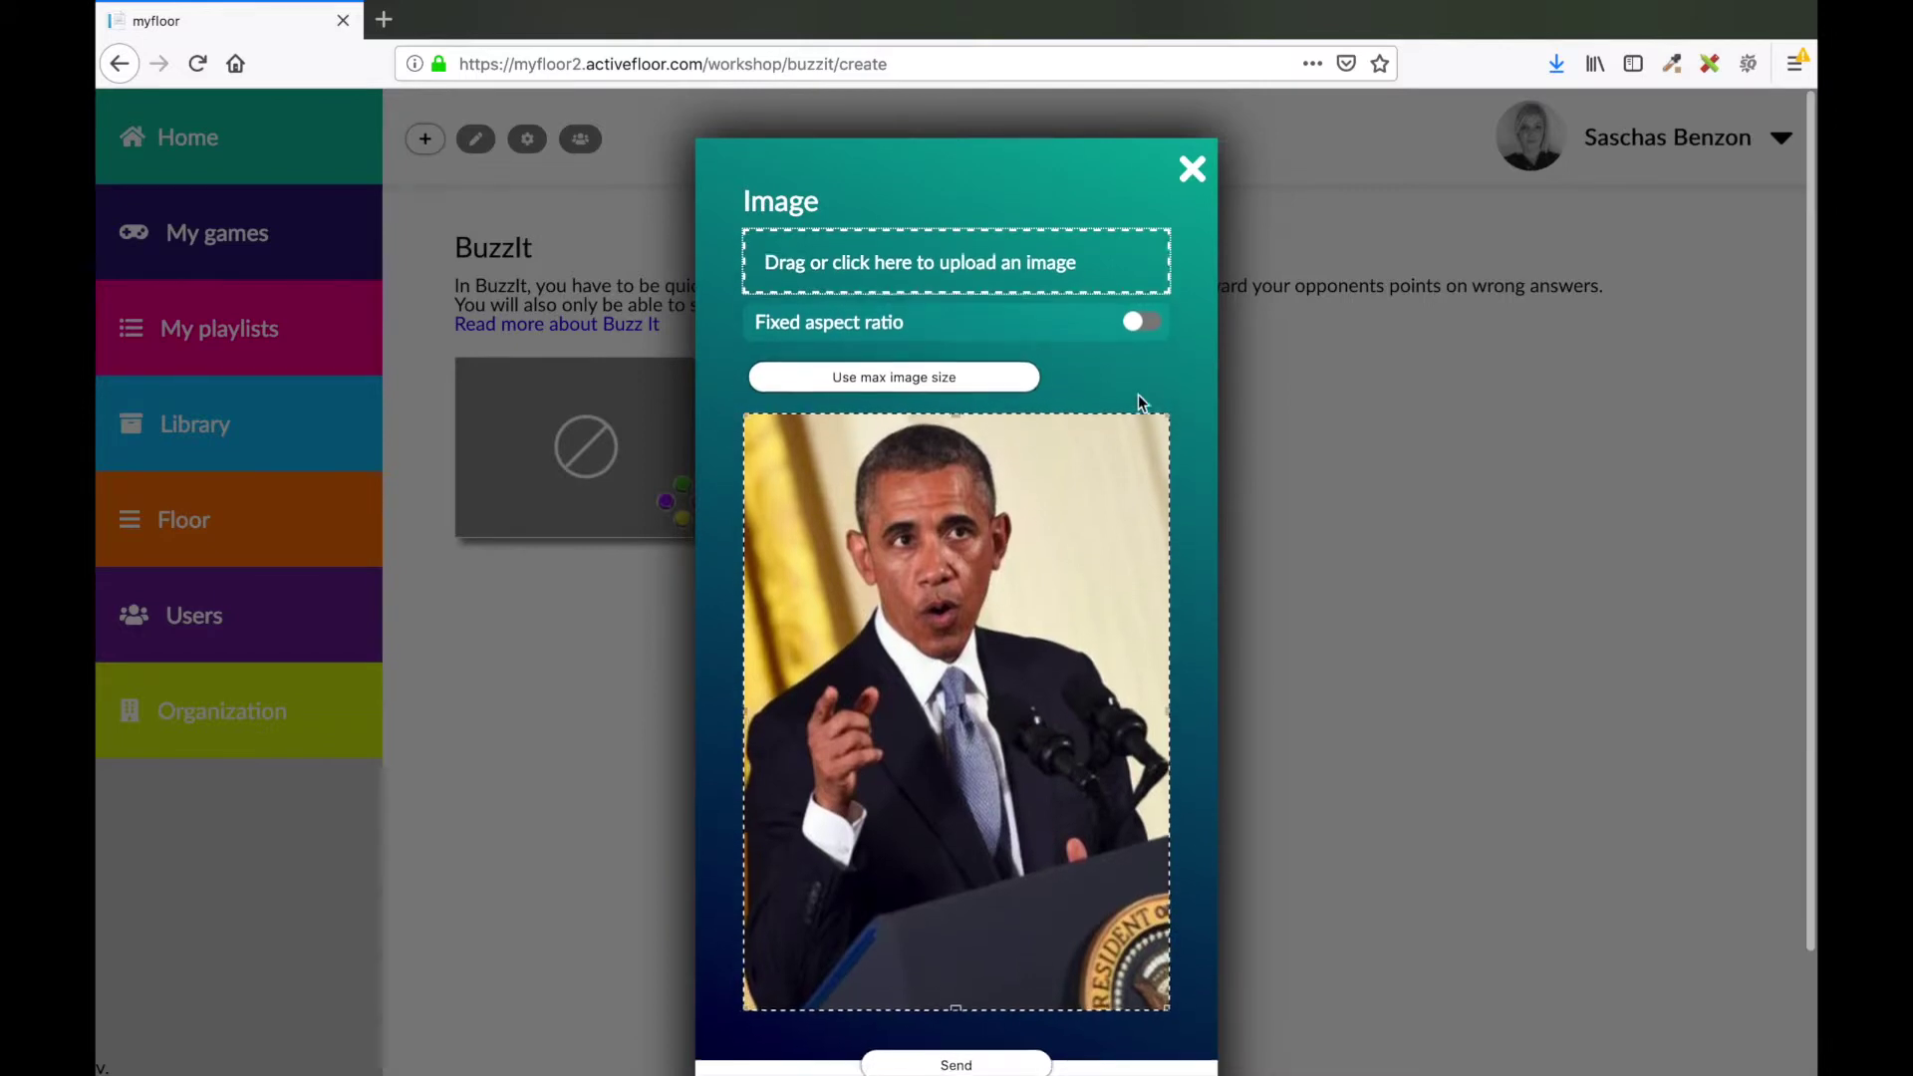
{"action": "left_click", "coordinate": [1140, 326]}
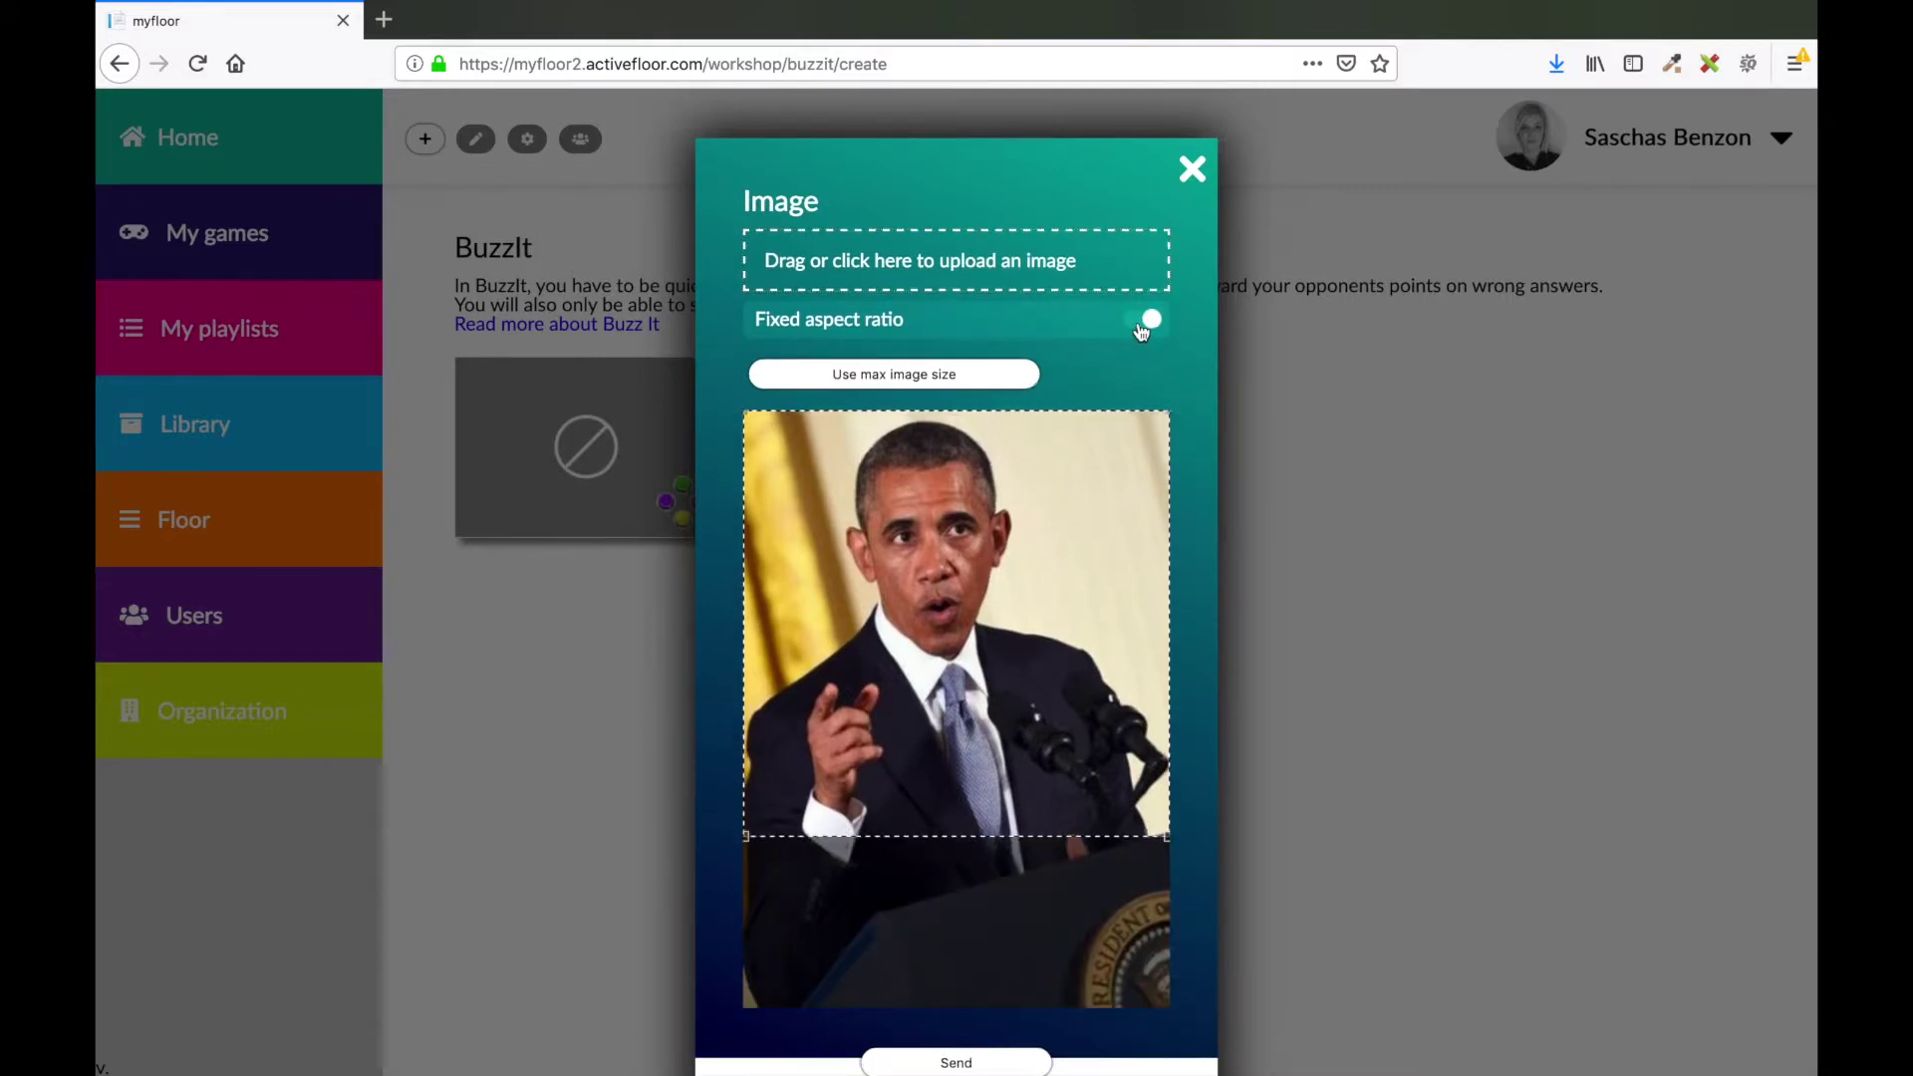
{"action": "left_click", "coordinate": [957, 1062]}
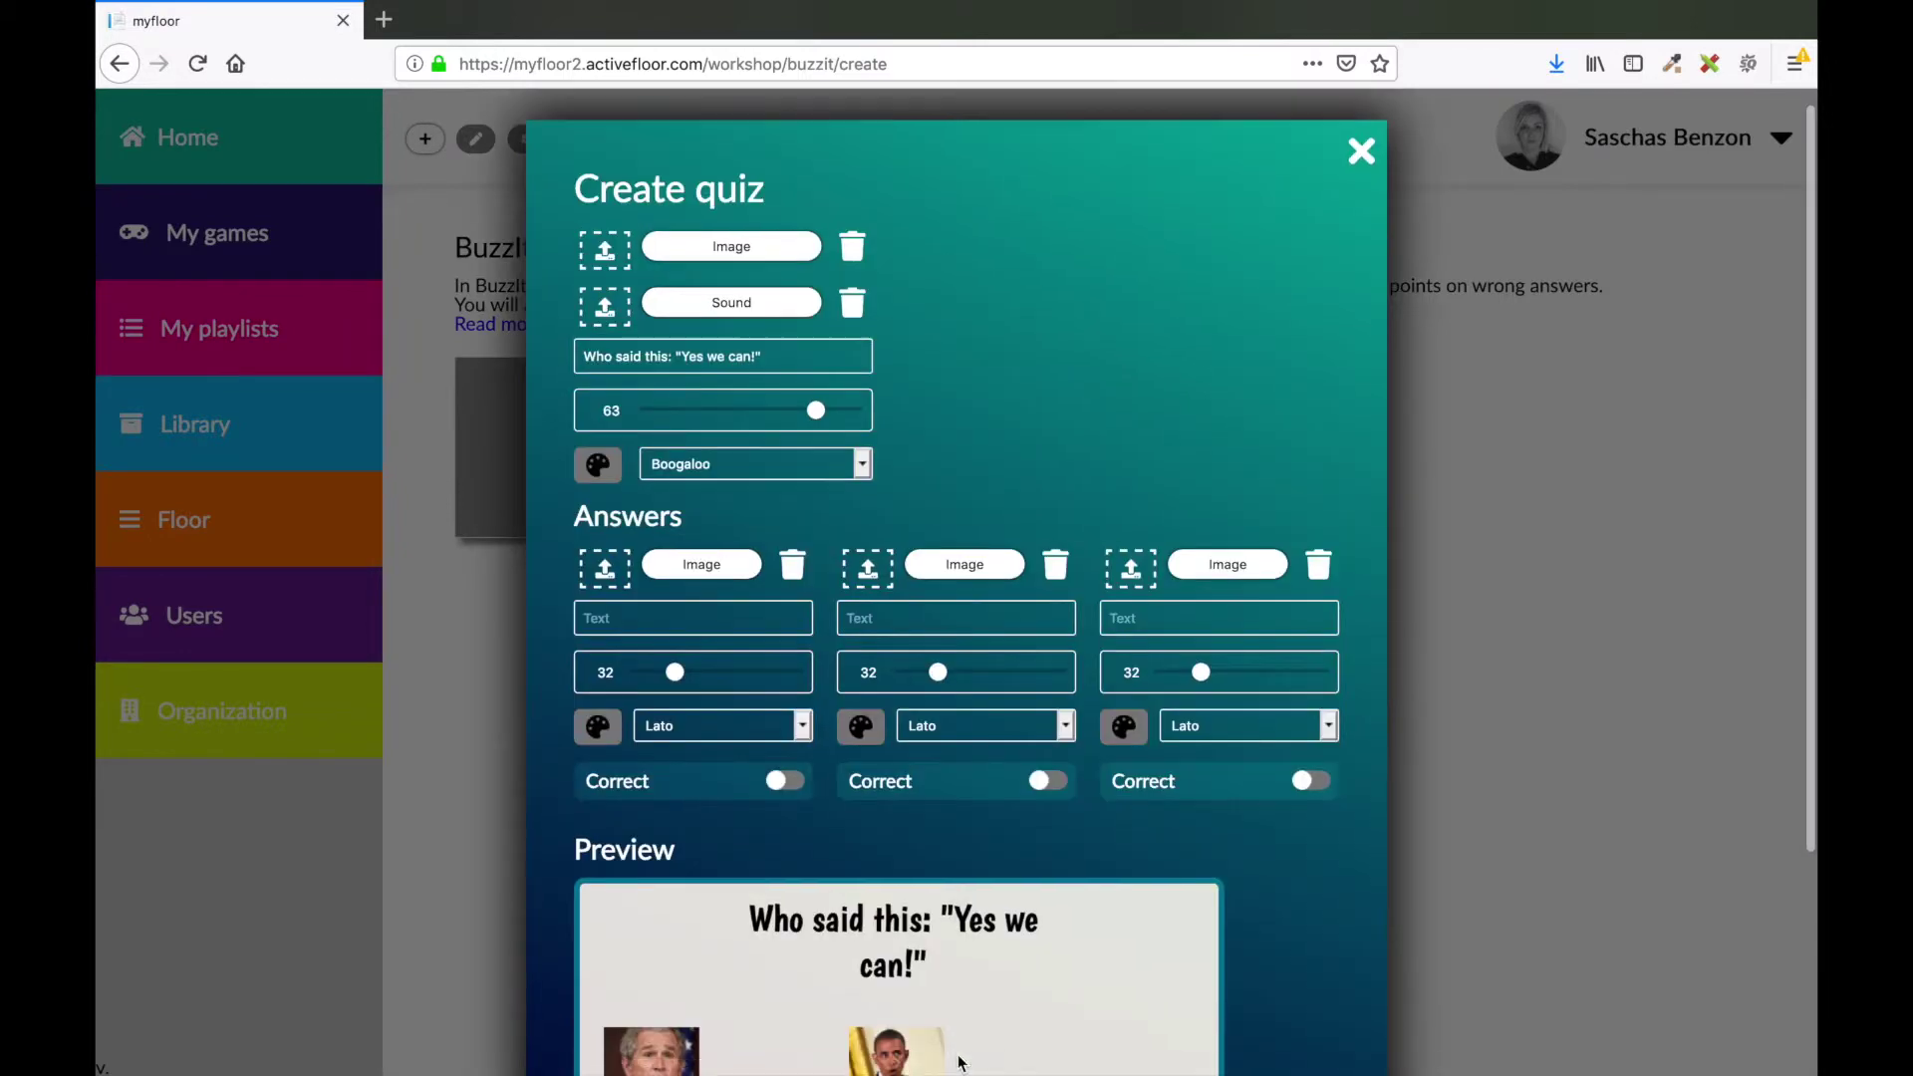
Add mandela.jpg as the third answer's image, using a fixed aspect ratio and shifting the crop slightly to the right
{"action": "scroll", "coordinate": [797, 841], "scroll_direction": "down", "scroll_amount": 3}
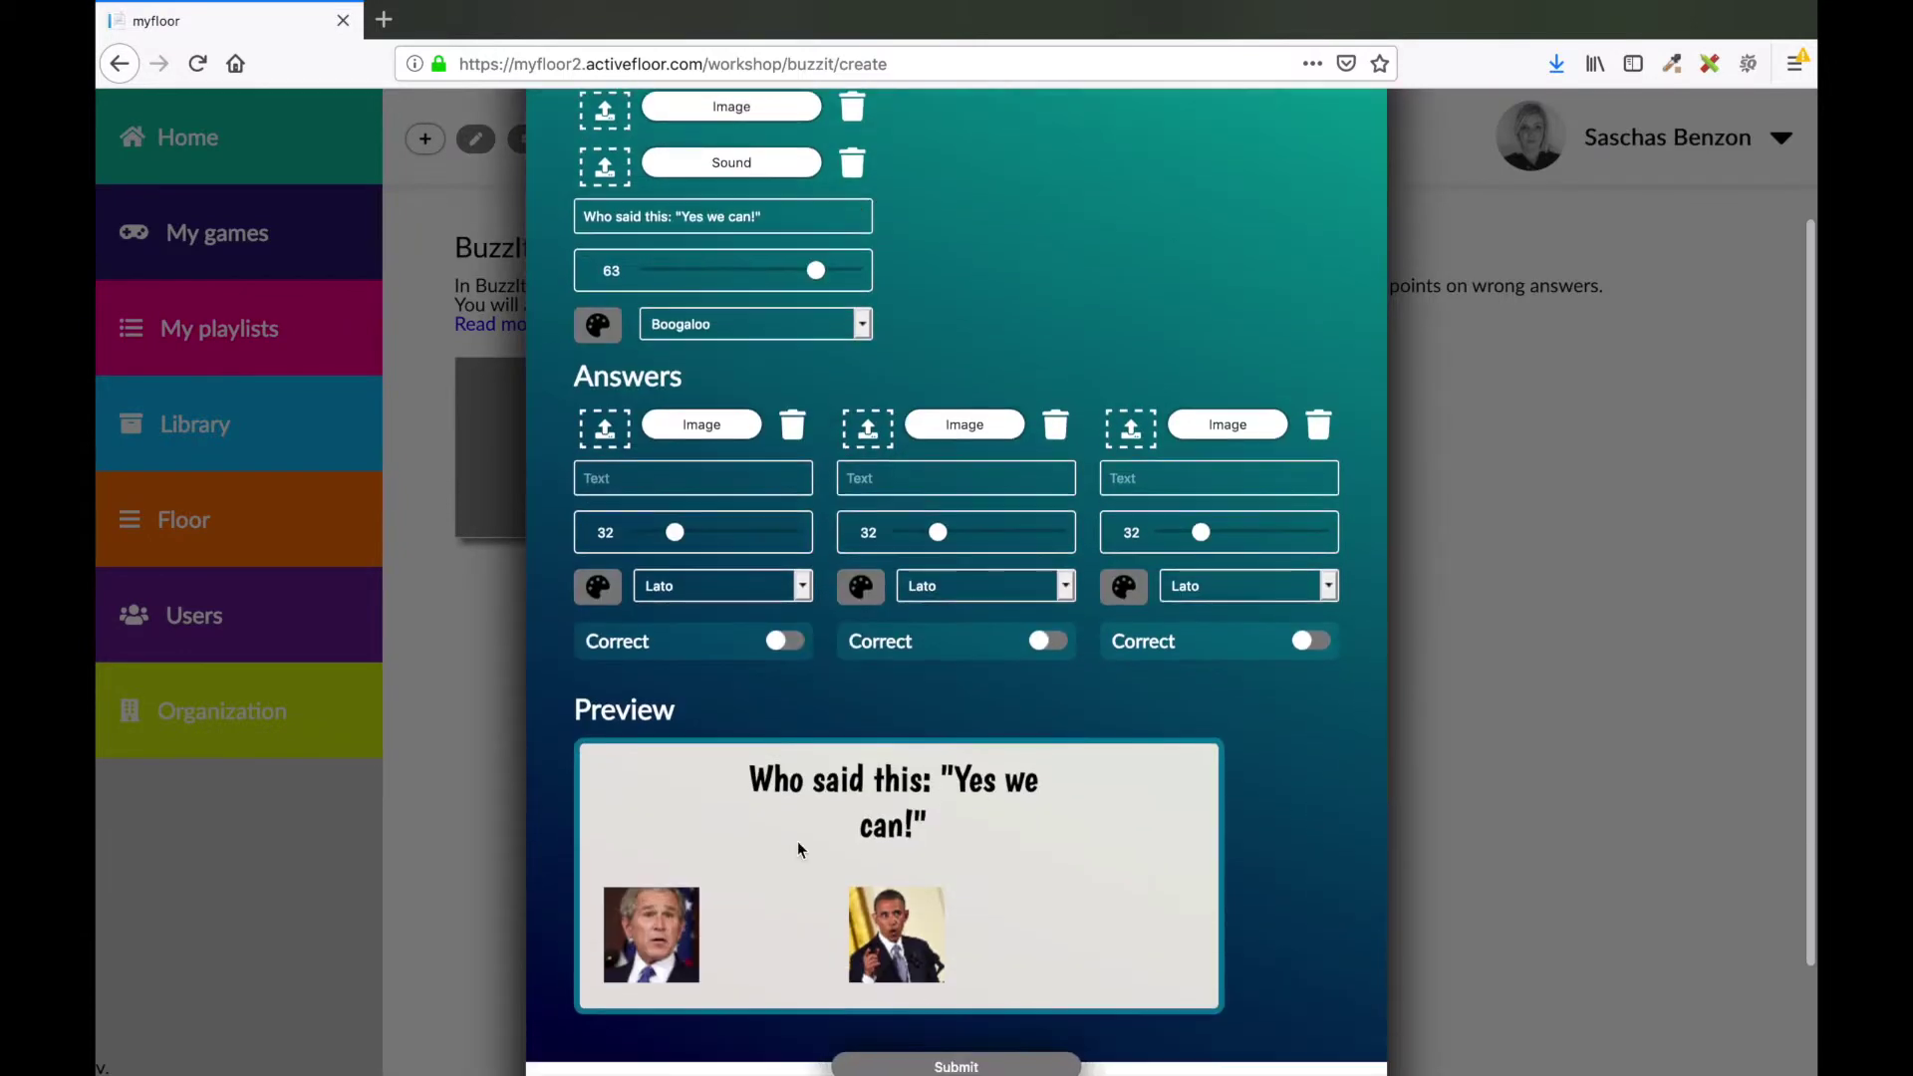
{"action": "left_click", "coordinate": [1214, 428]}
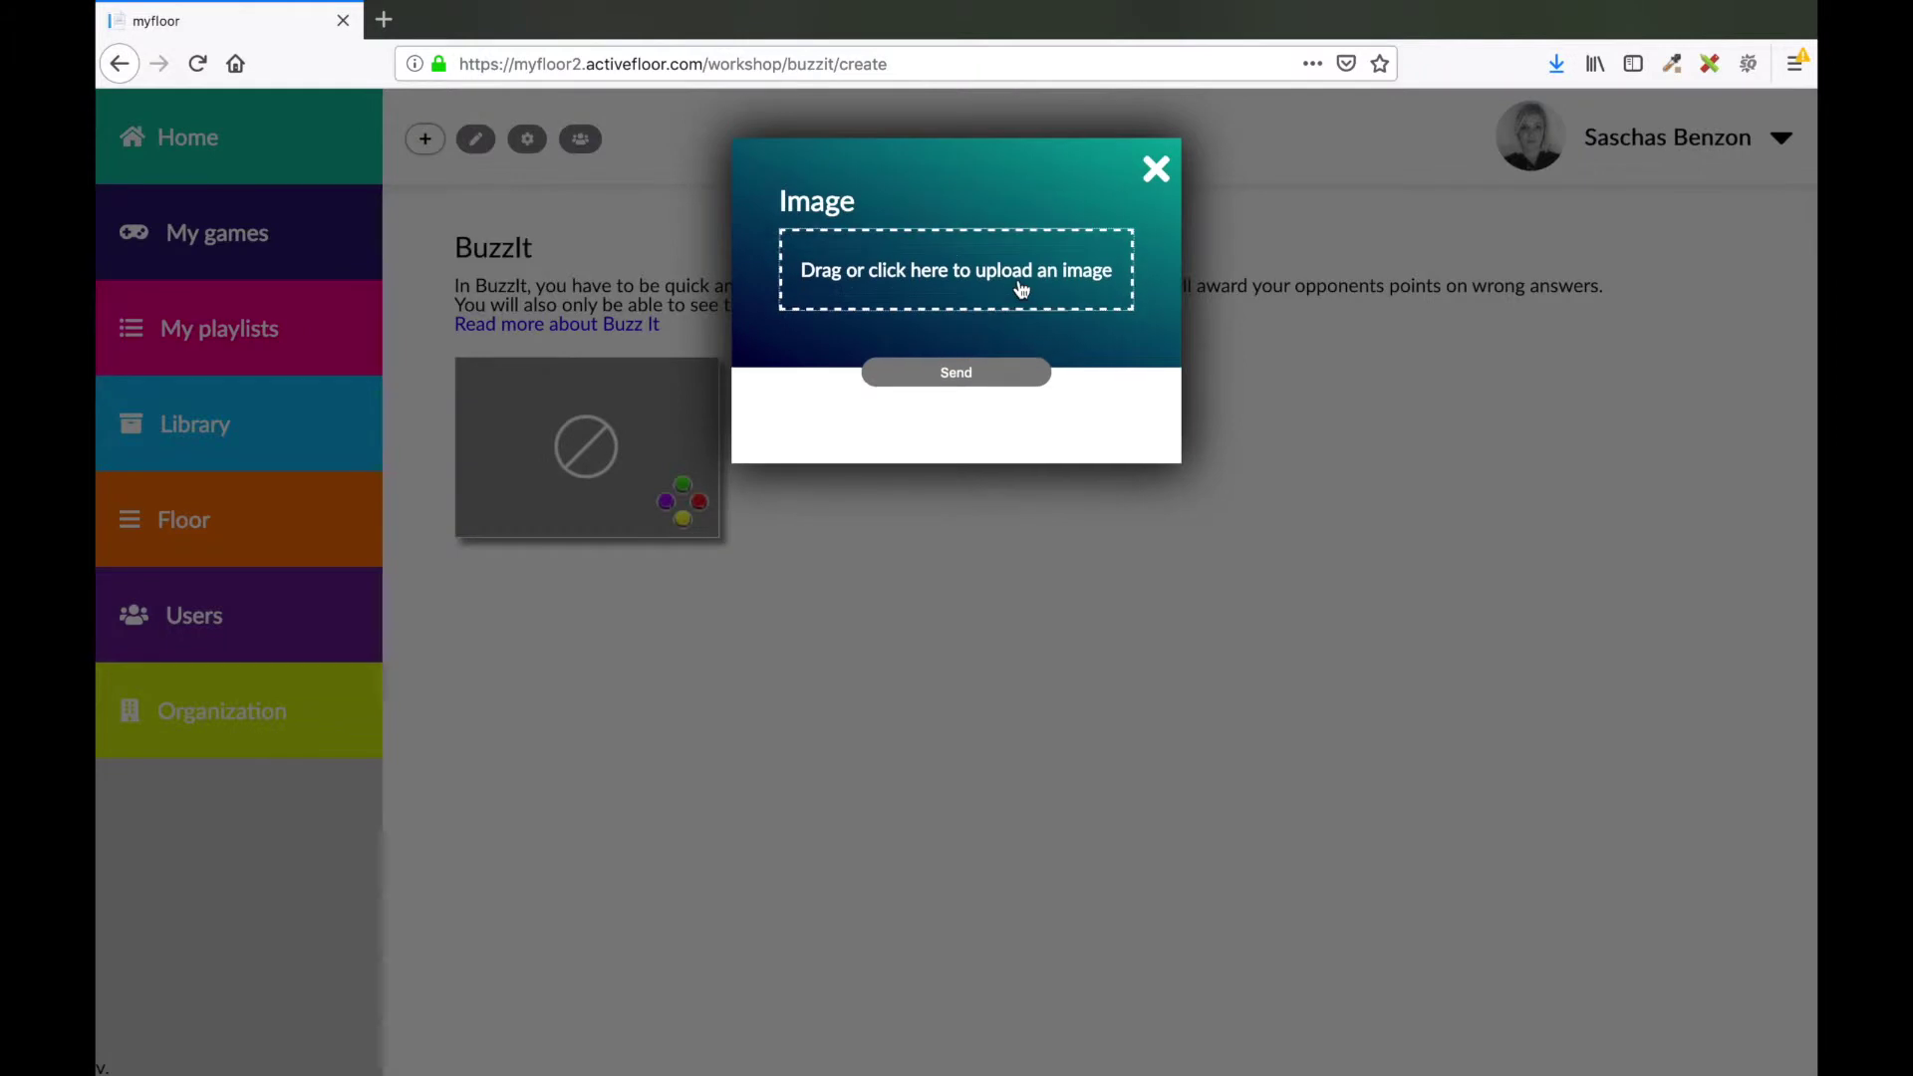
{"action": "left_click", "coordinate": [1021, 289]}
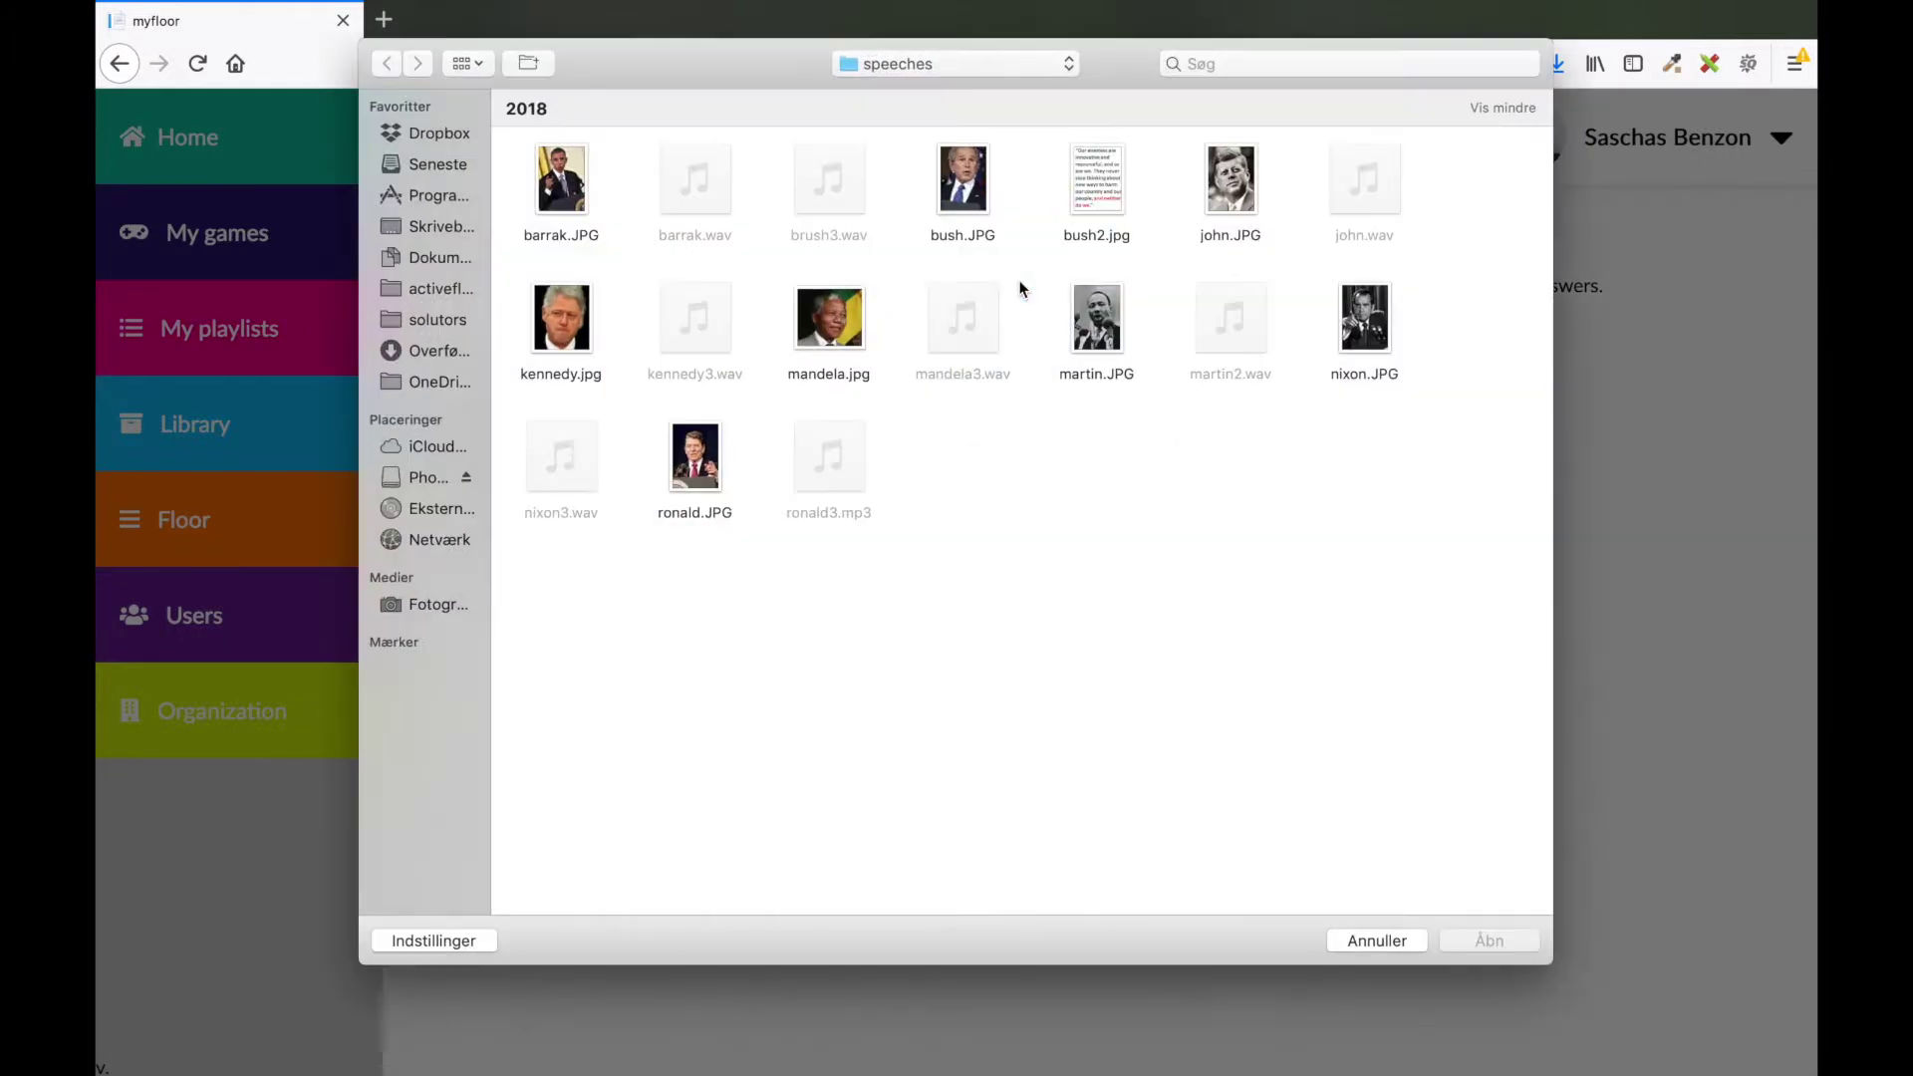
{"action": "double_click", "coordinate": [829, 332]}
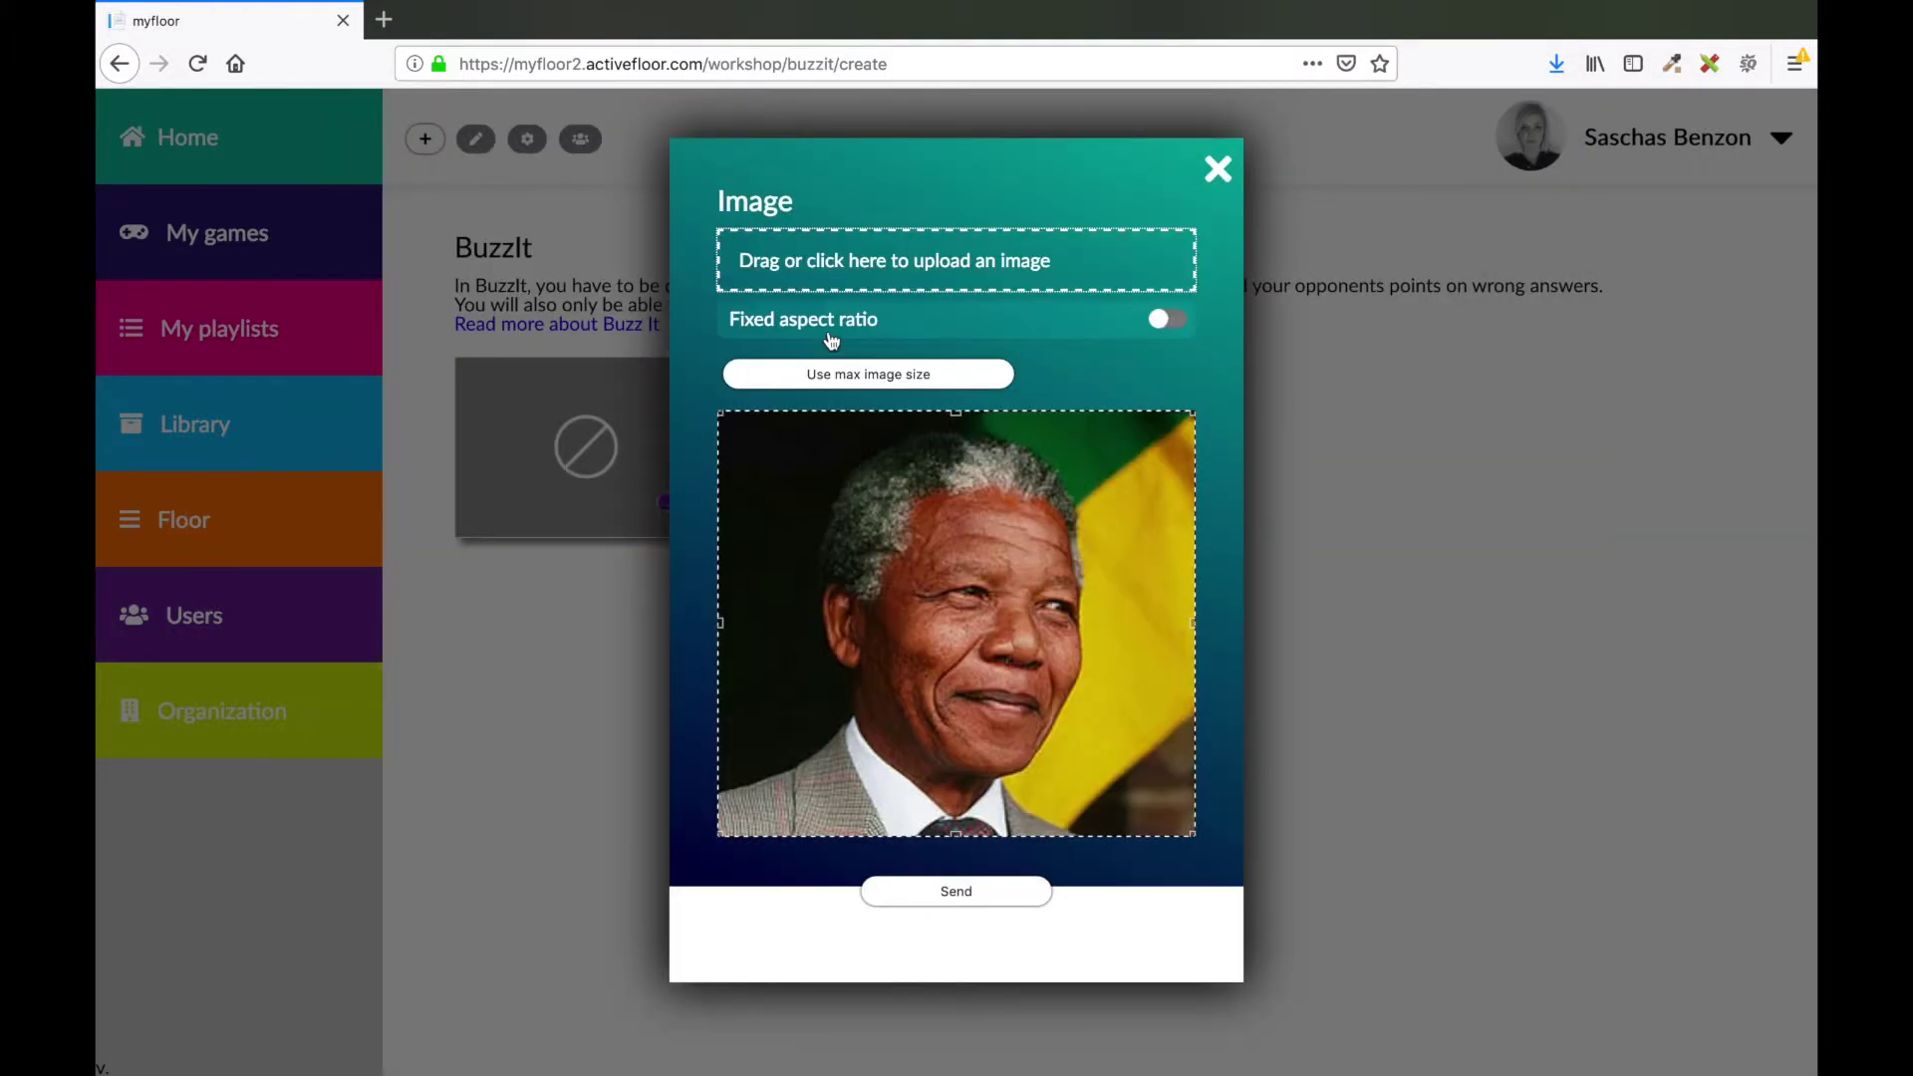
{"action": "left_click", "coordinate": [1167, 319]}
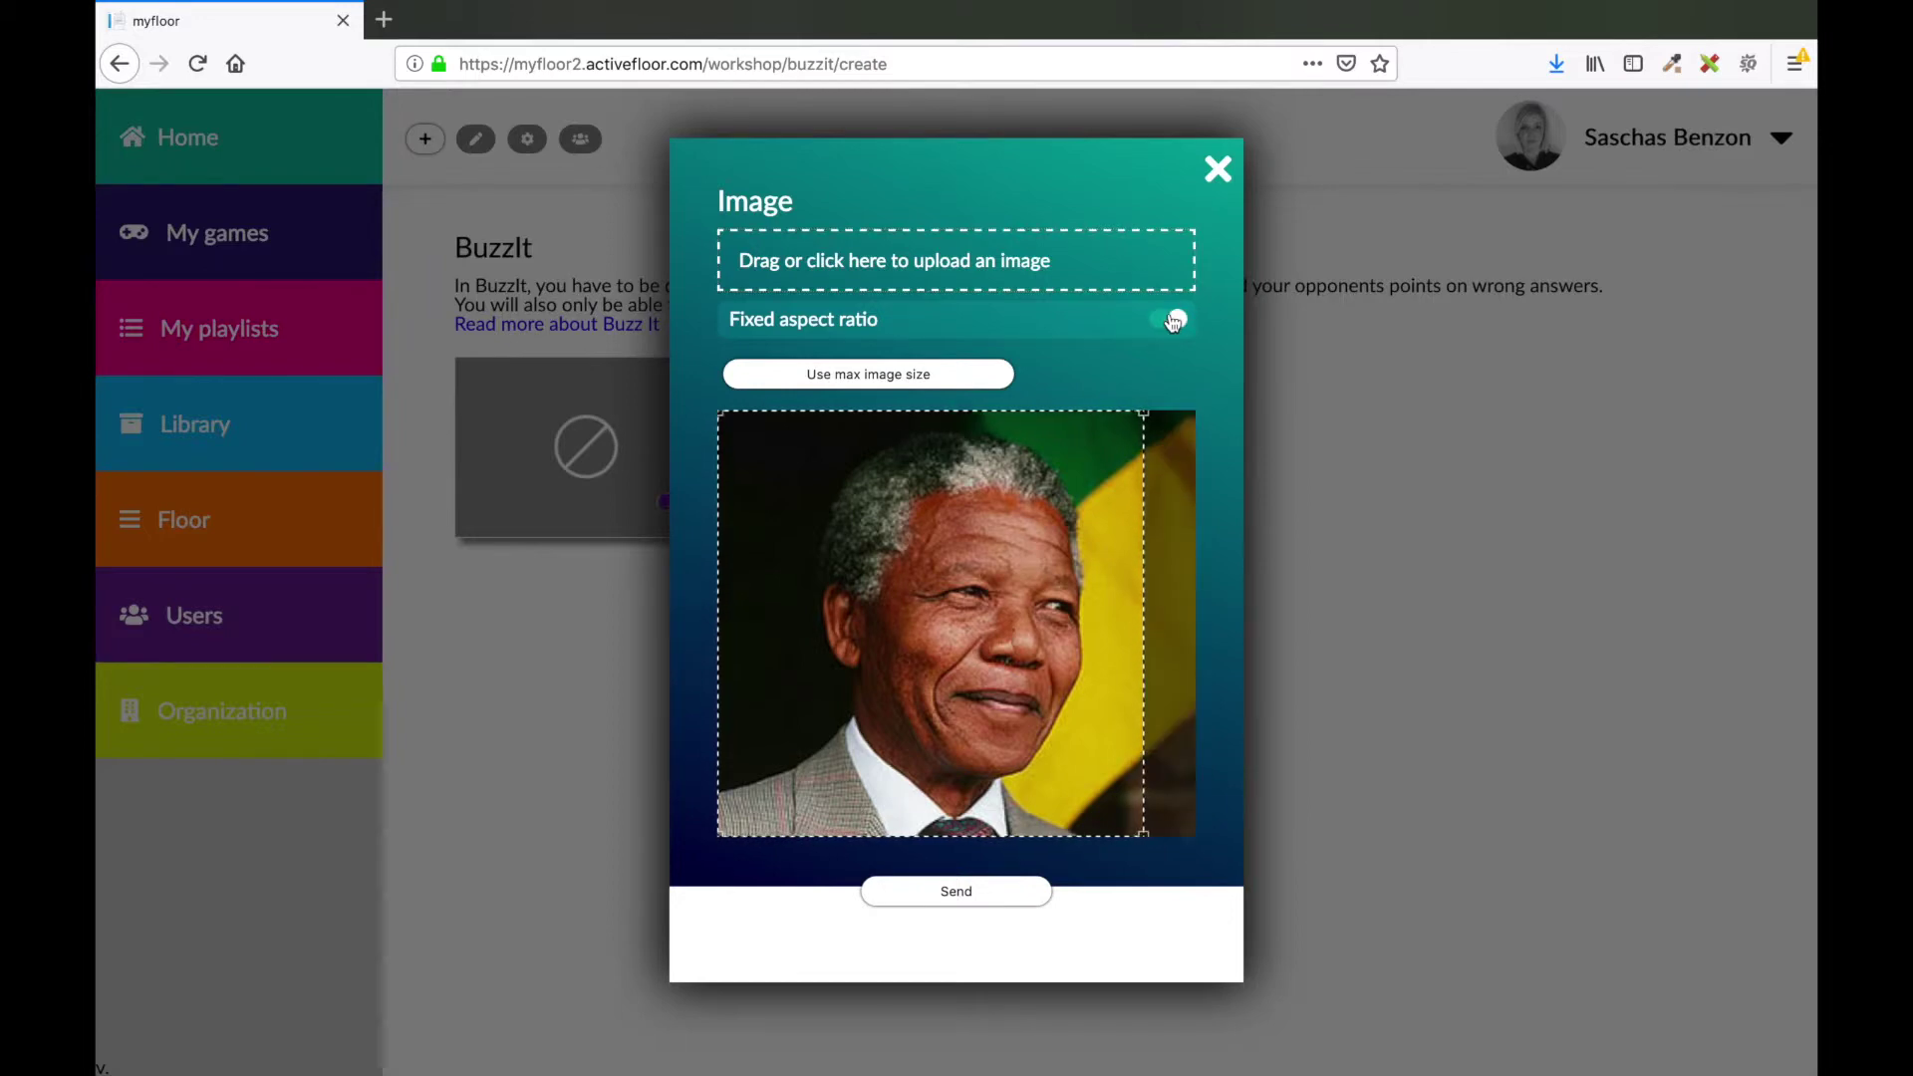
{"action": "left_click", "coordinate": [983, 577]}
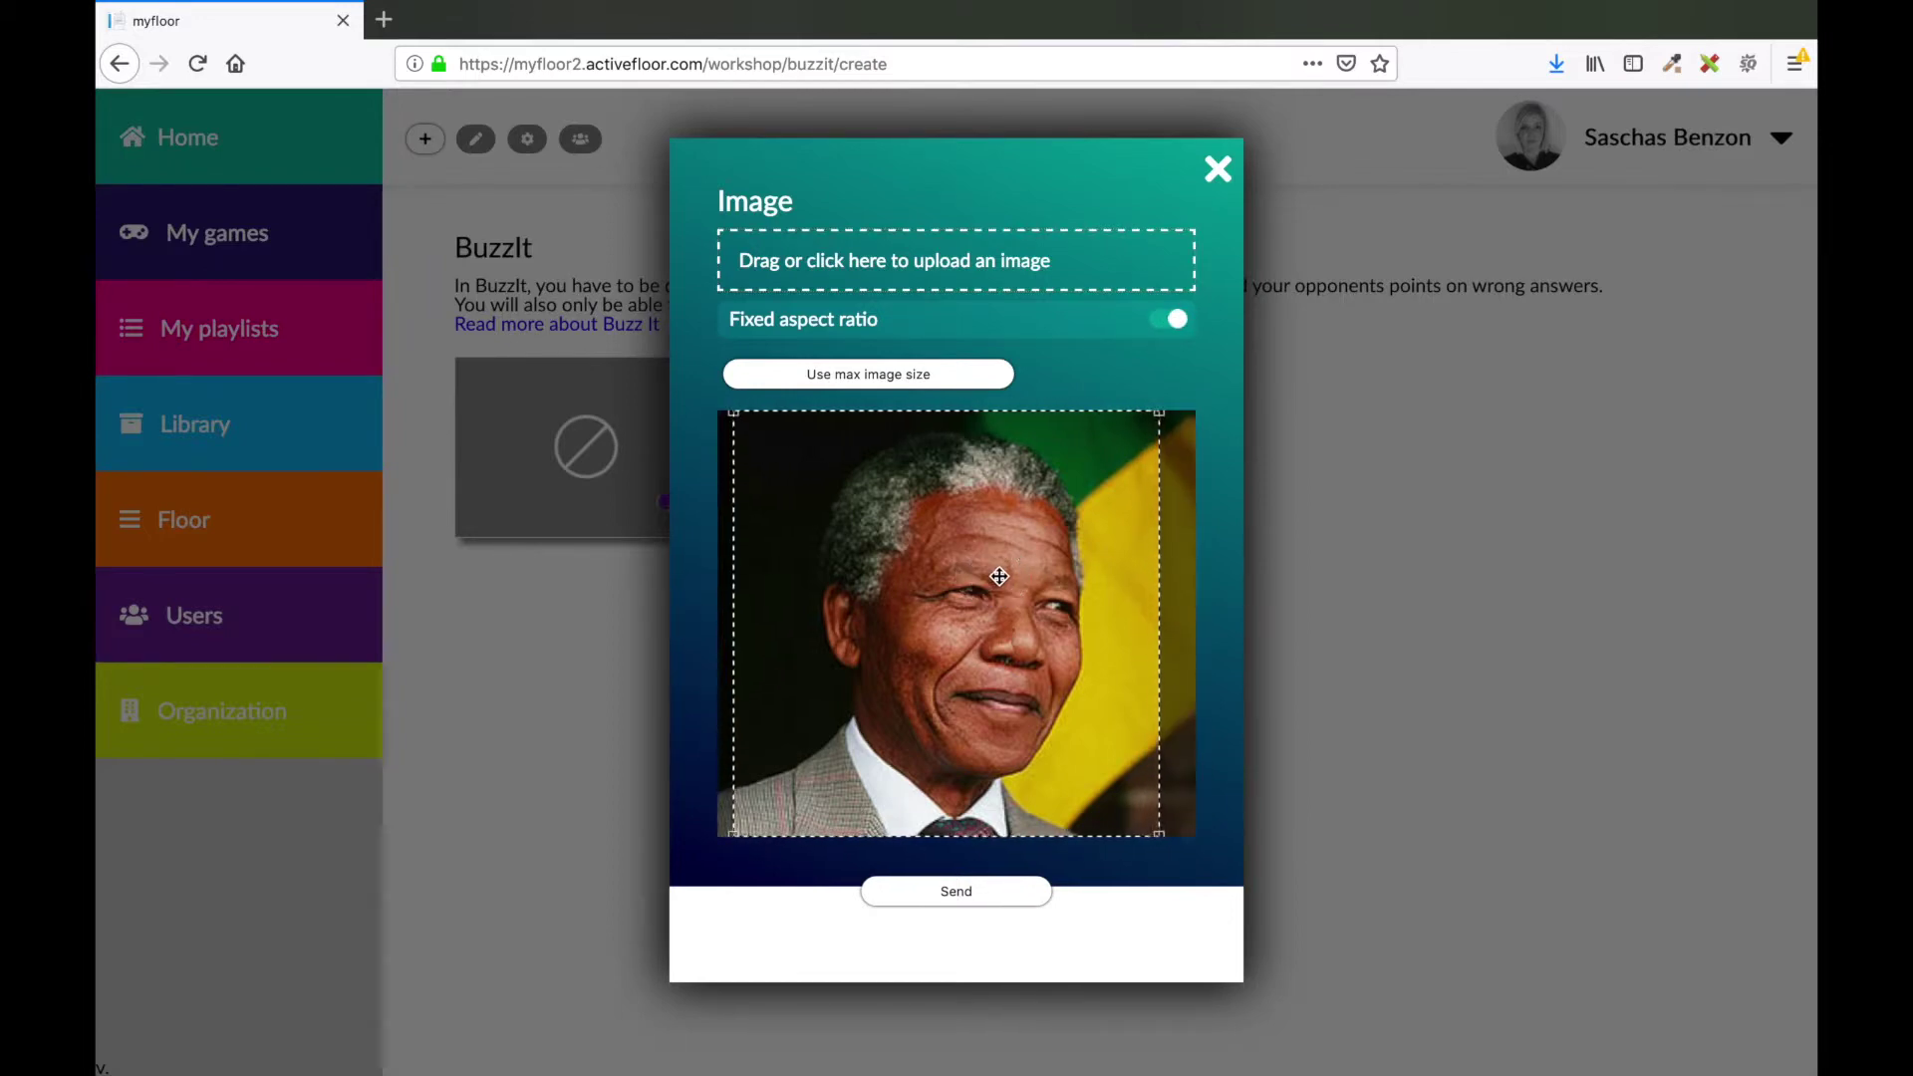
{"action": "left_click", "coordinate": [962, 889]}
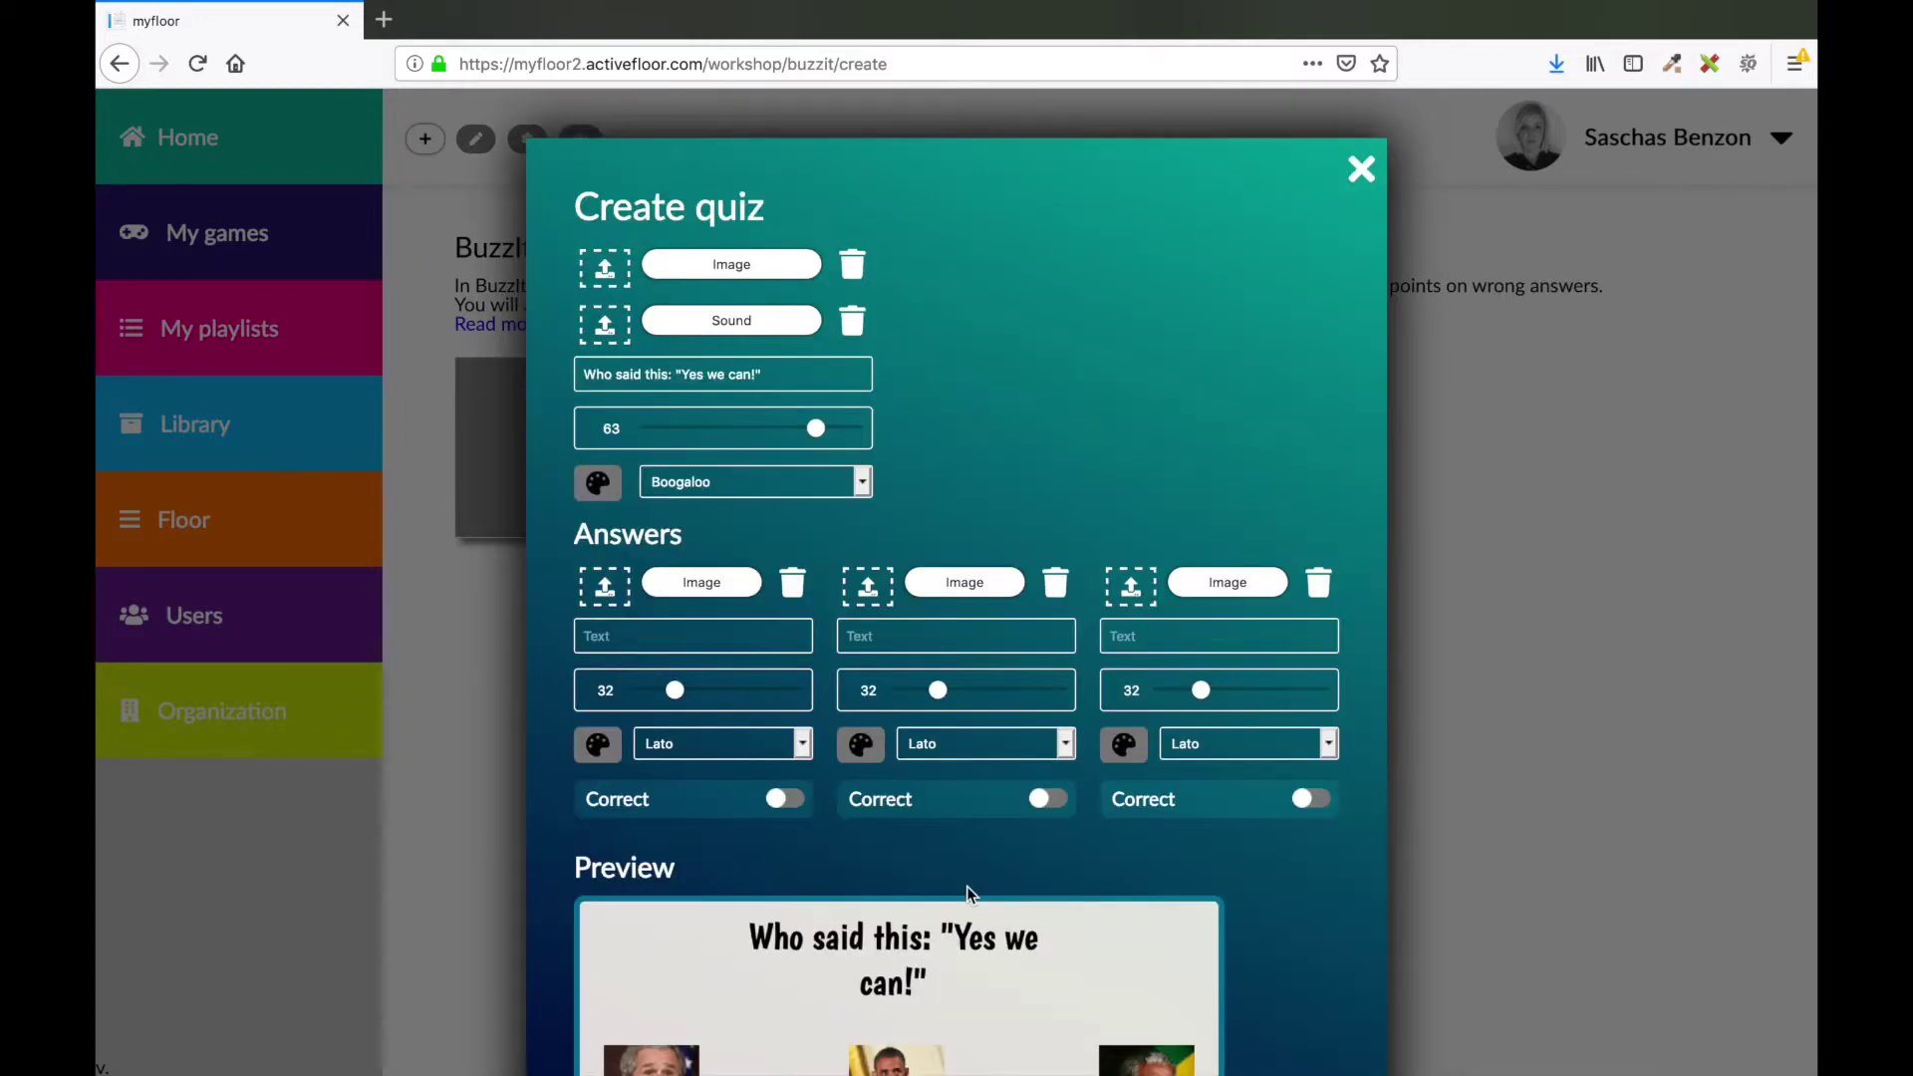
Mark the second answer as correct and submit the "Yes we can!" question
{"action": "scroll", "coordinate": [966, 886], "scroll_direction": "down", "scroll_amount": 3}
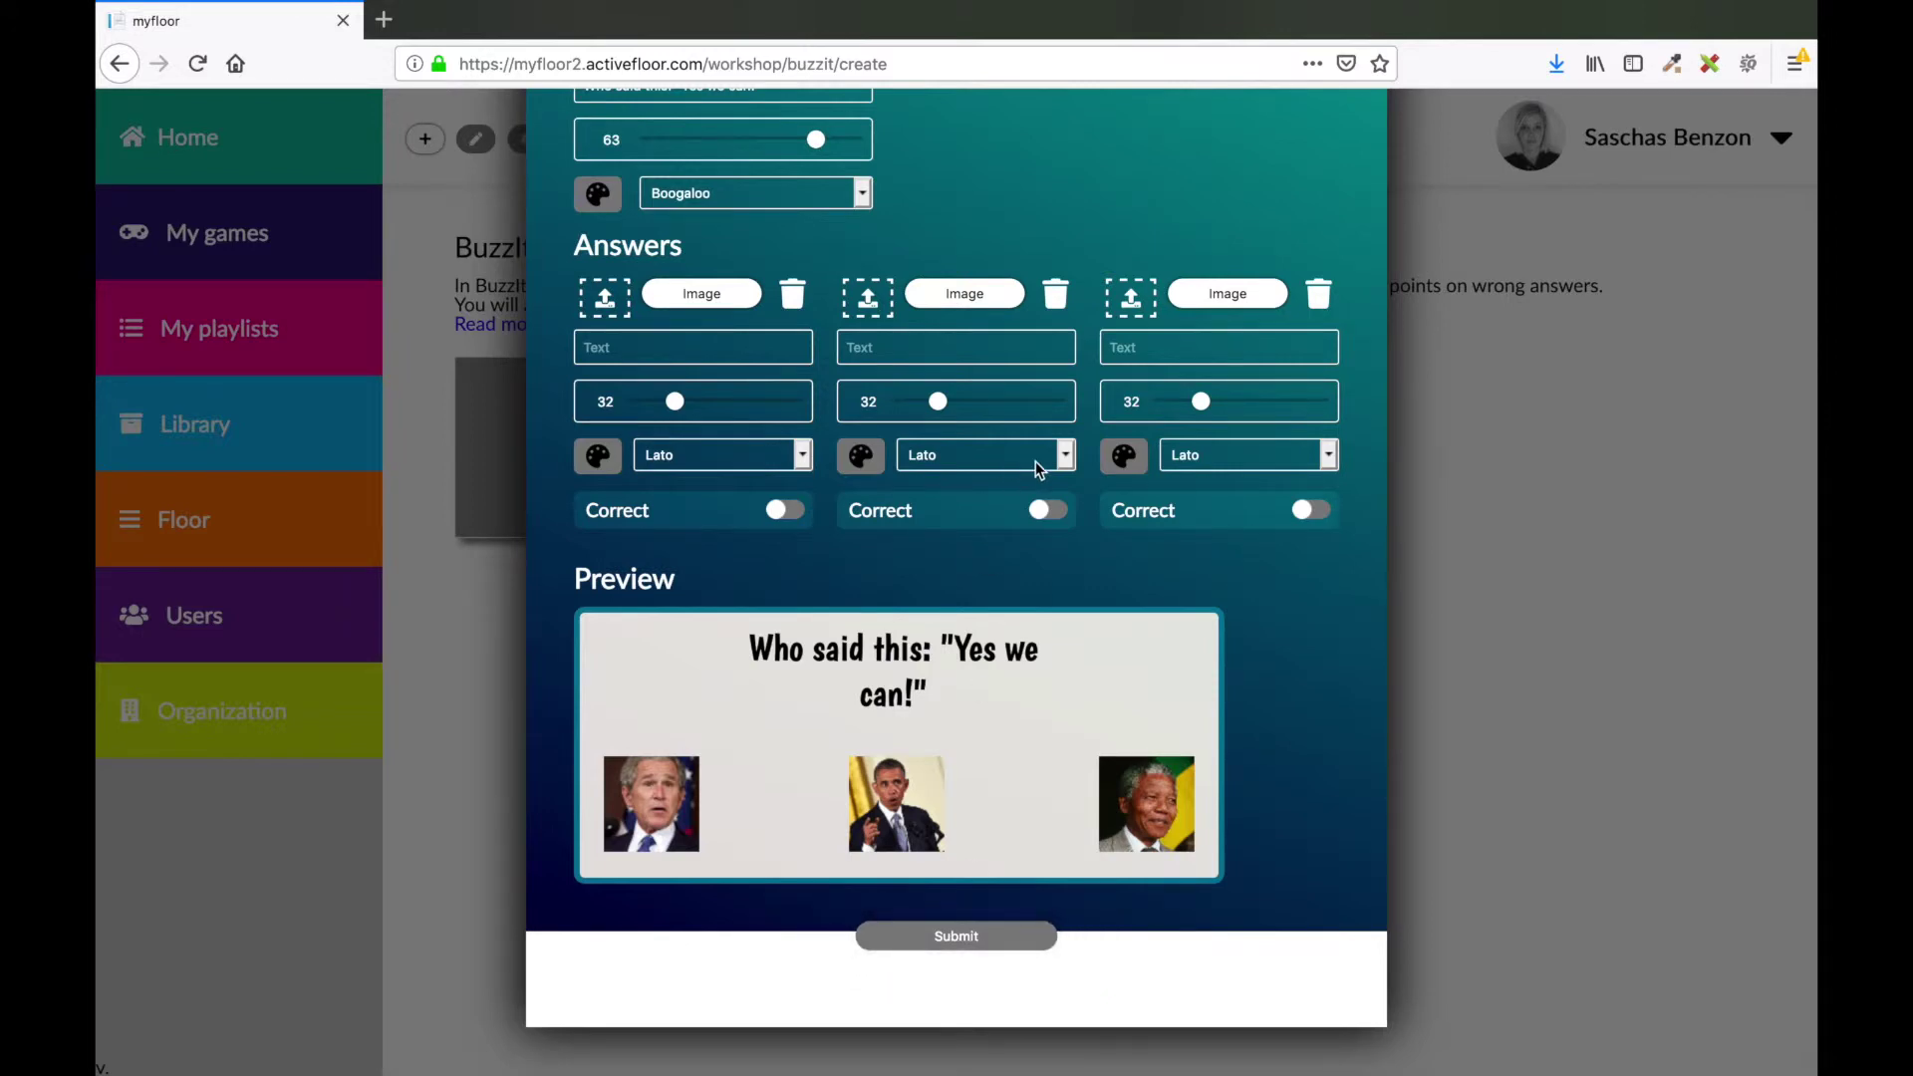
{"action": "left_click", "coordinate": [1044, 512]}
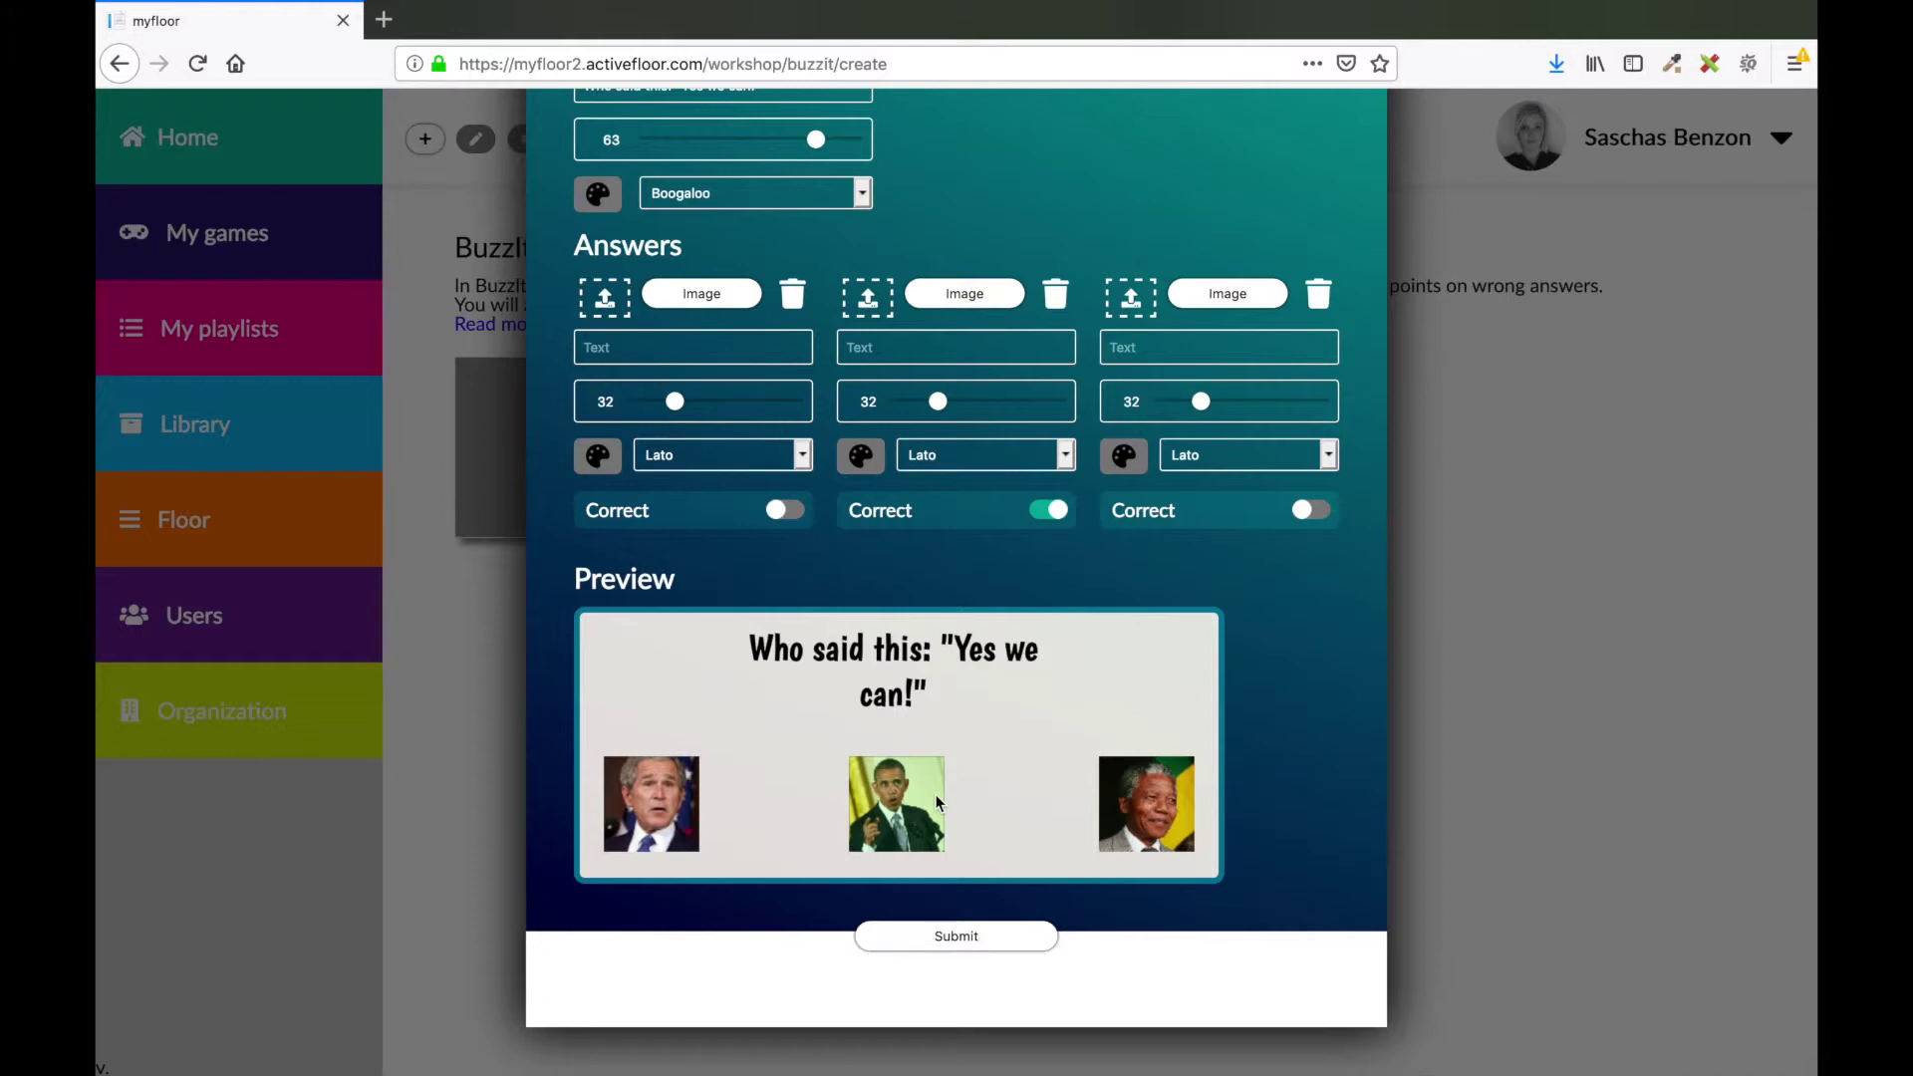
{"action": "left_click", "coordinate": [944, 936]}
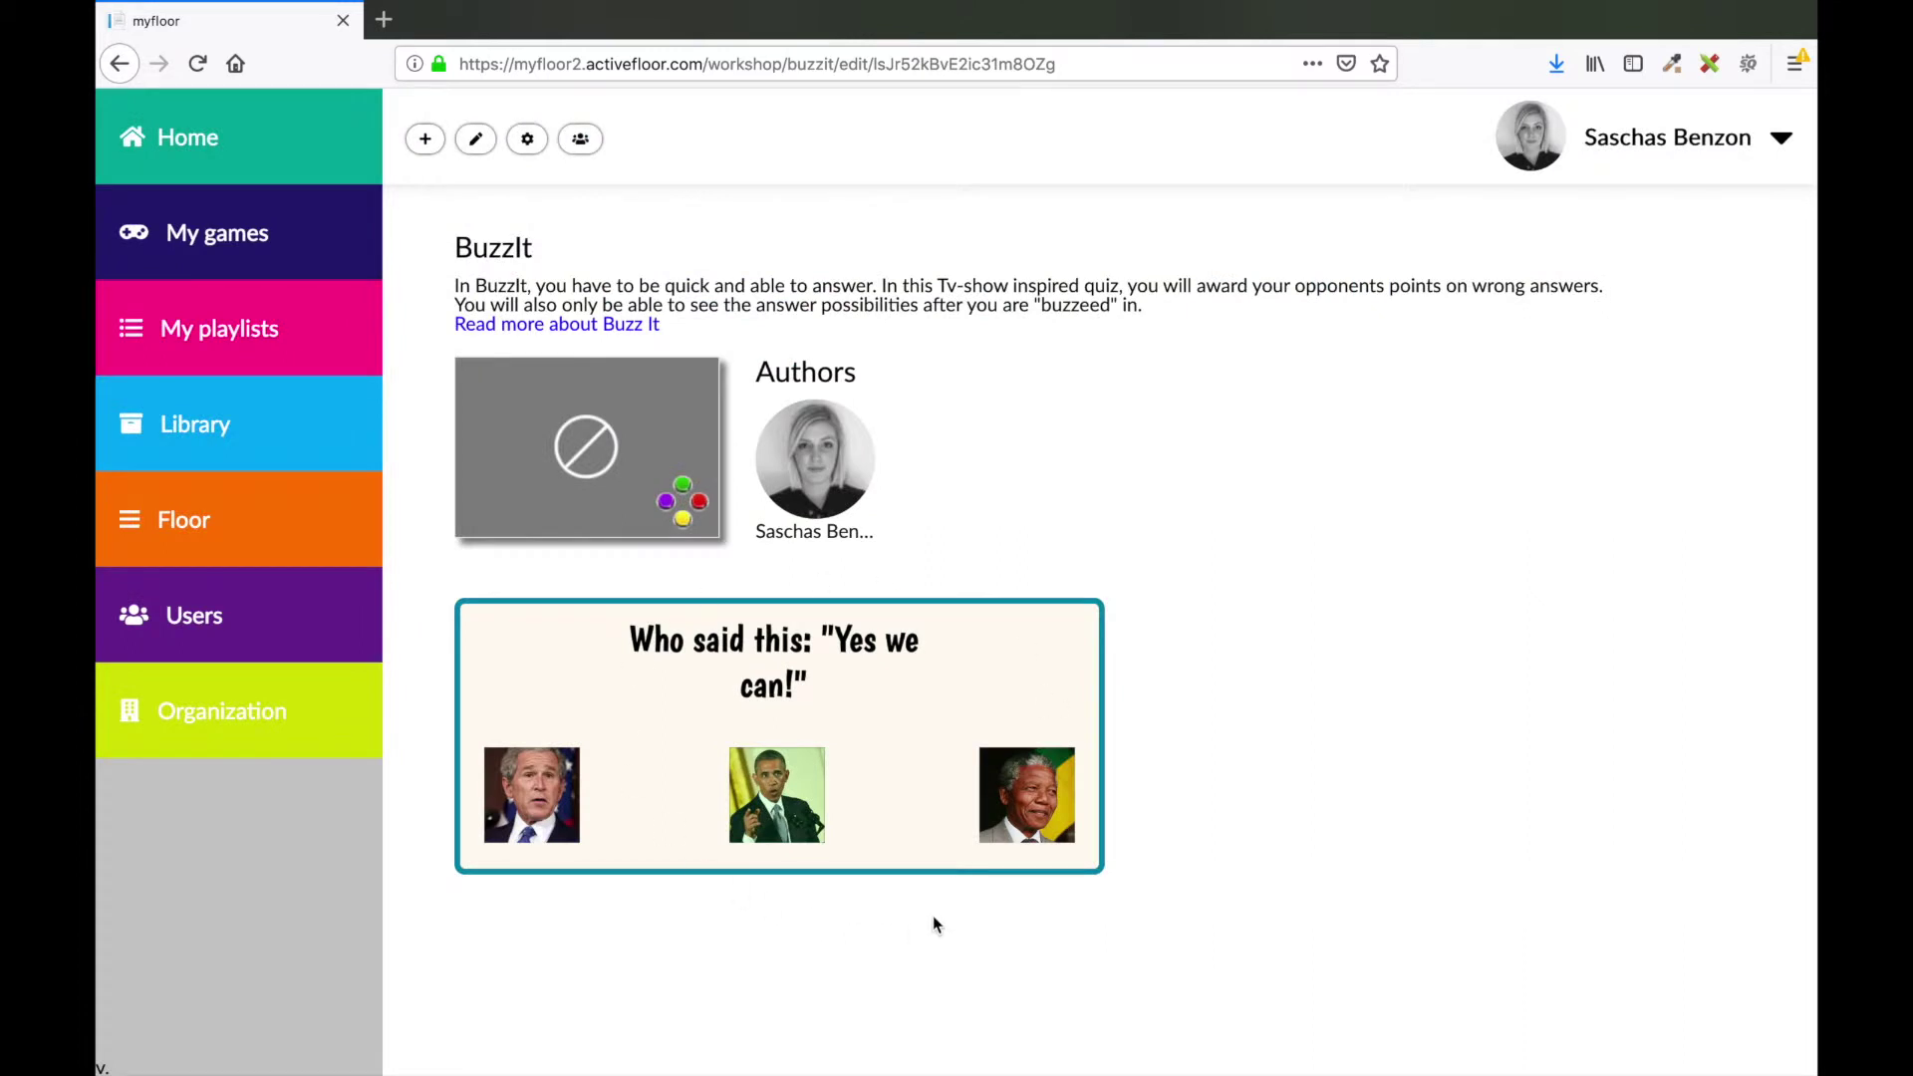
Start a new quiz question with the text "Who said this:", text size 51 and the Boogaloo font
{"action": "left_click", "coordinate": [426, 141]}
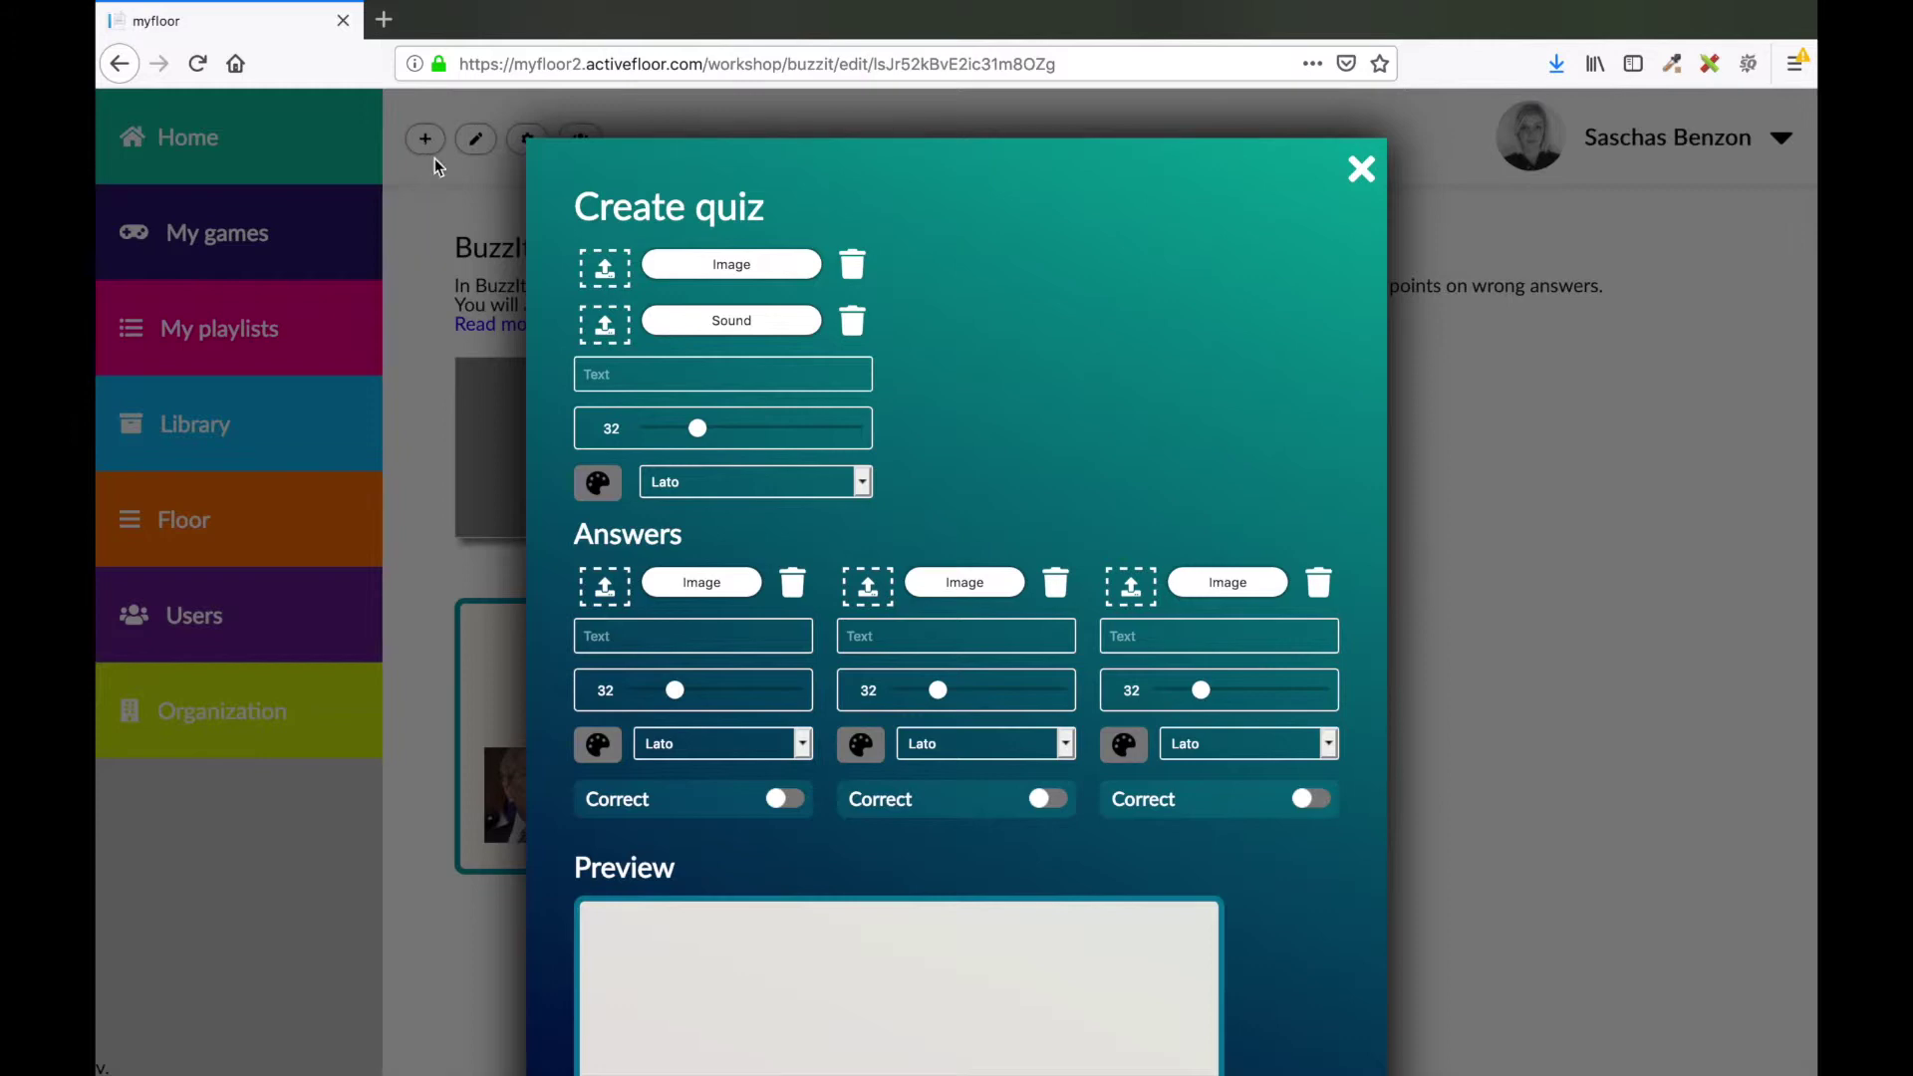
{"action": "type", "text": "Who"}
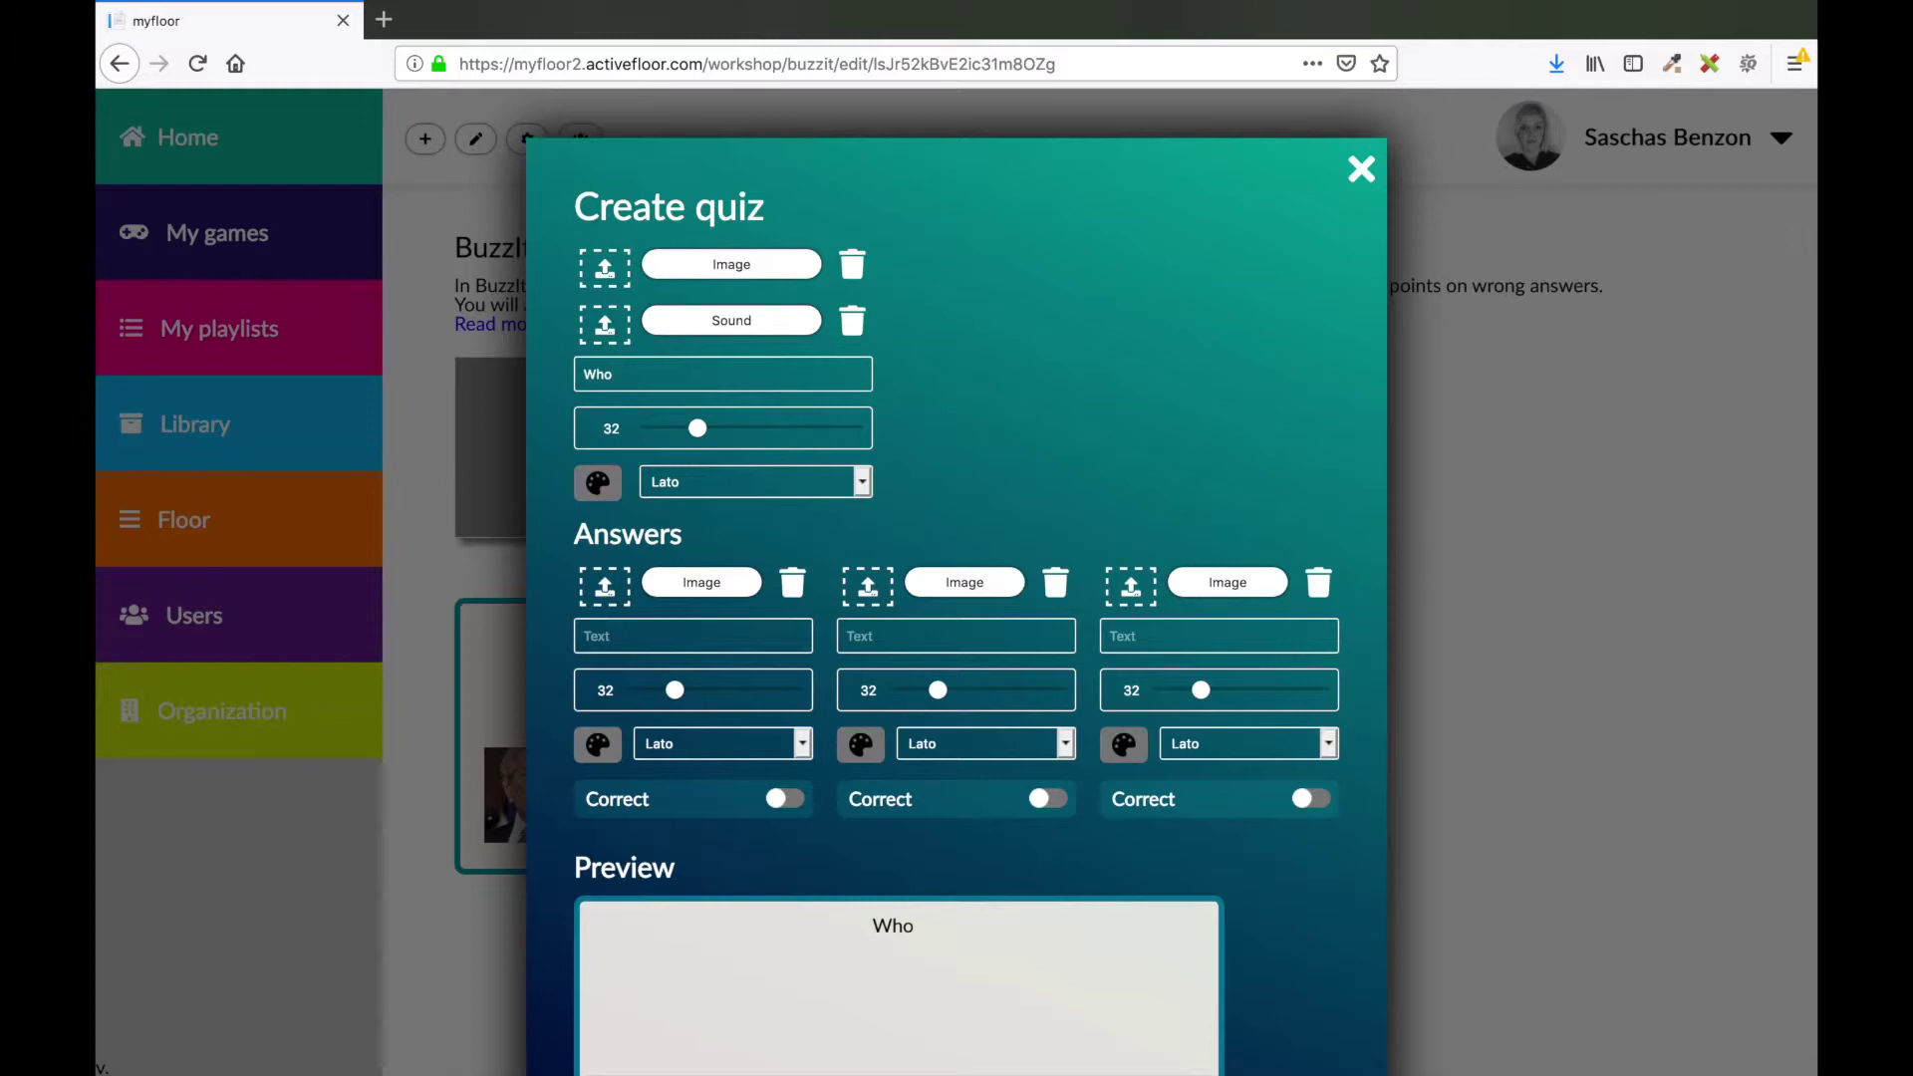
{"action": "type", "text": " said this:"}
{"action": "left_click_drag", "start_coordinate": [697, 428], "coordinate": [769, 431]}
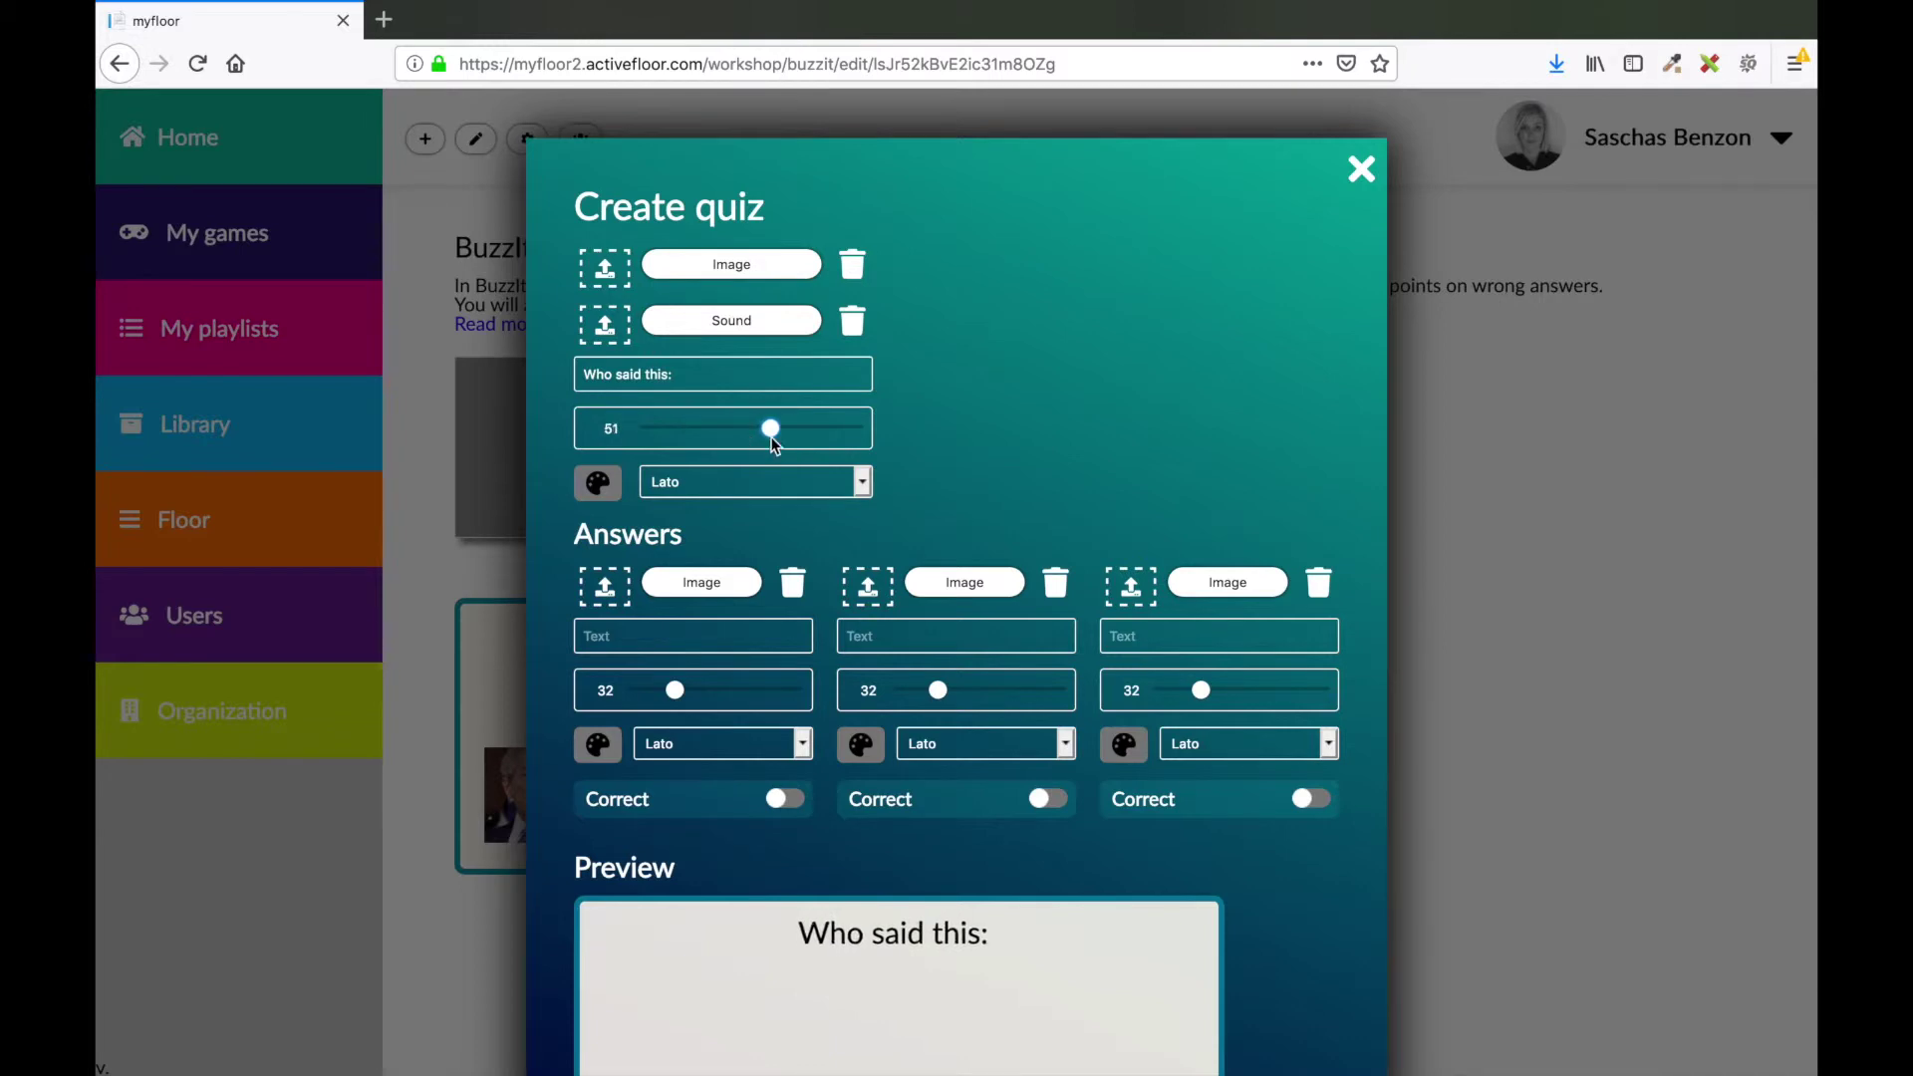
{"action": "left_click", "coordinate": [769, 483]}
{"action": "left_click", "coordinate": [746, 622]}
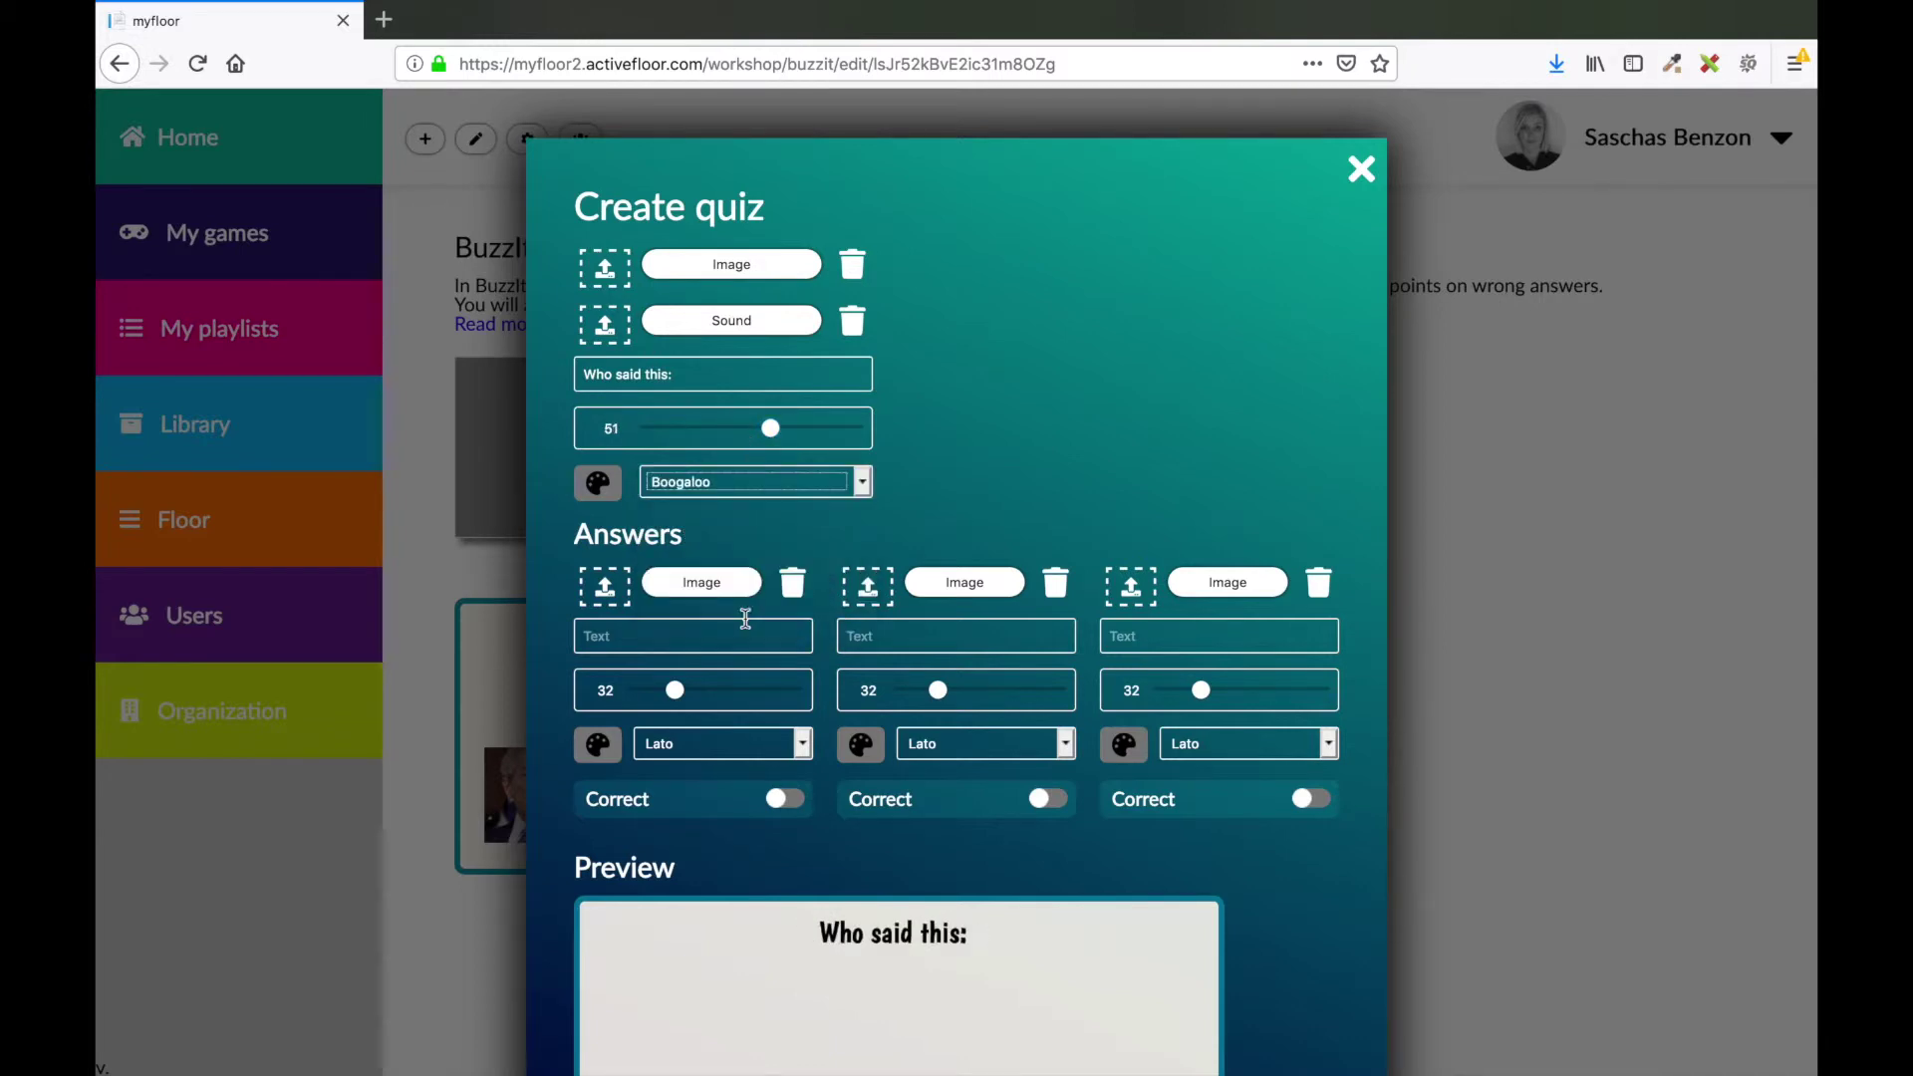
Add ronald3.mp3 from the speeches folder as the question's sound
{"action": "left_click", "coordinate": [723, 326]}
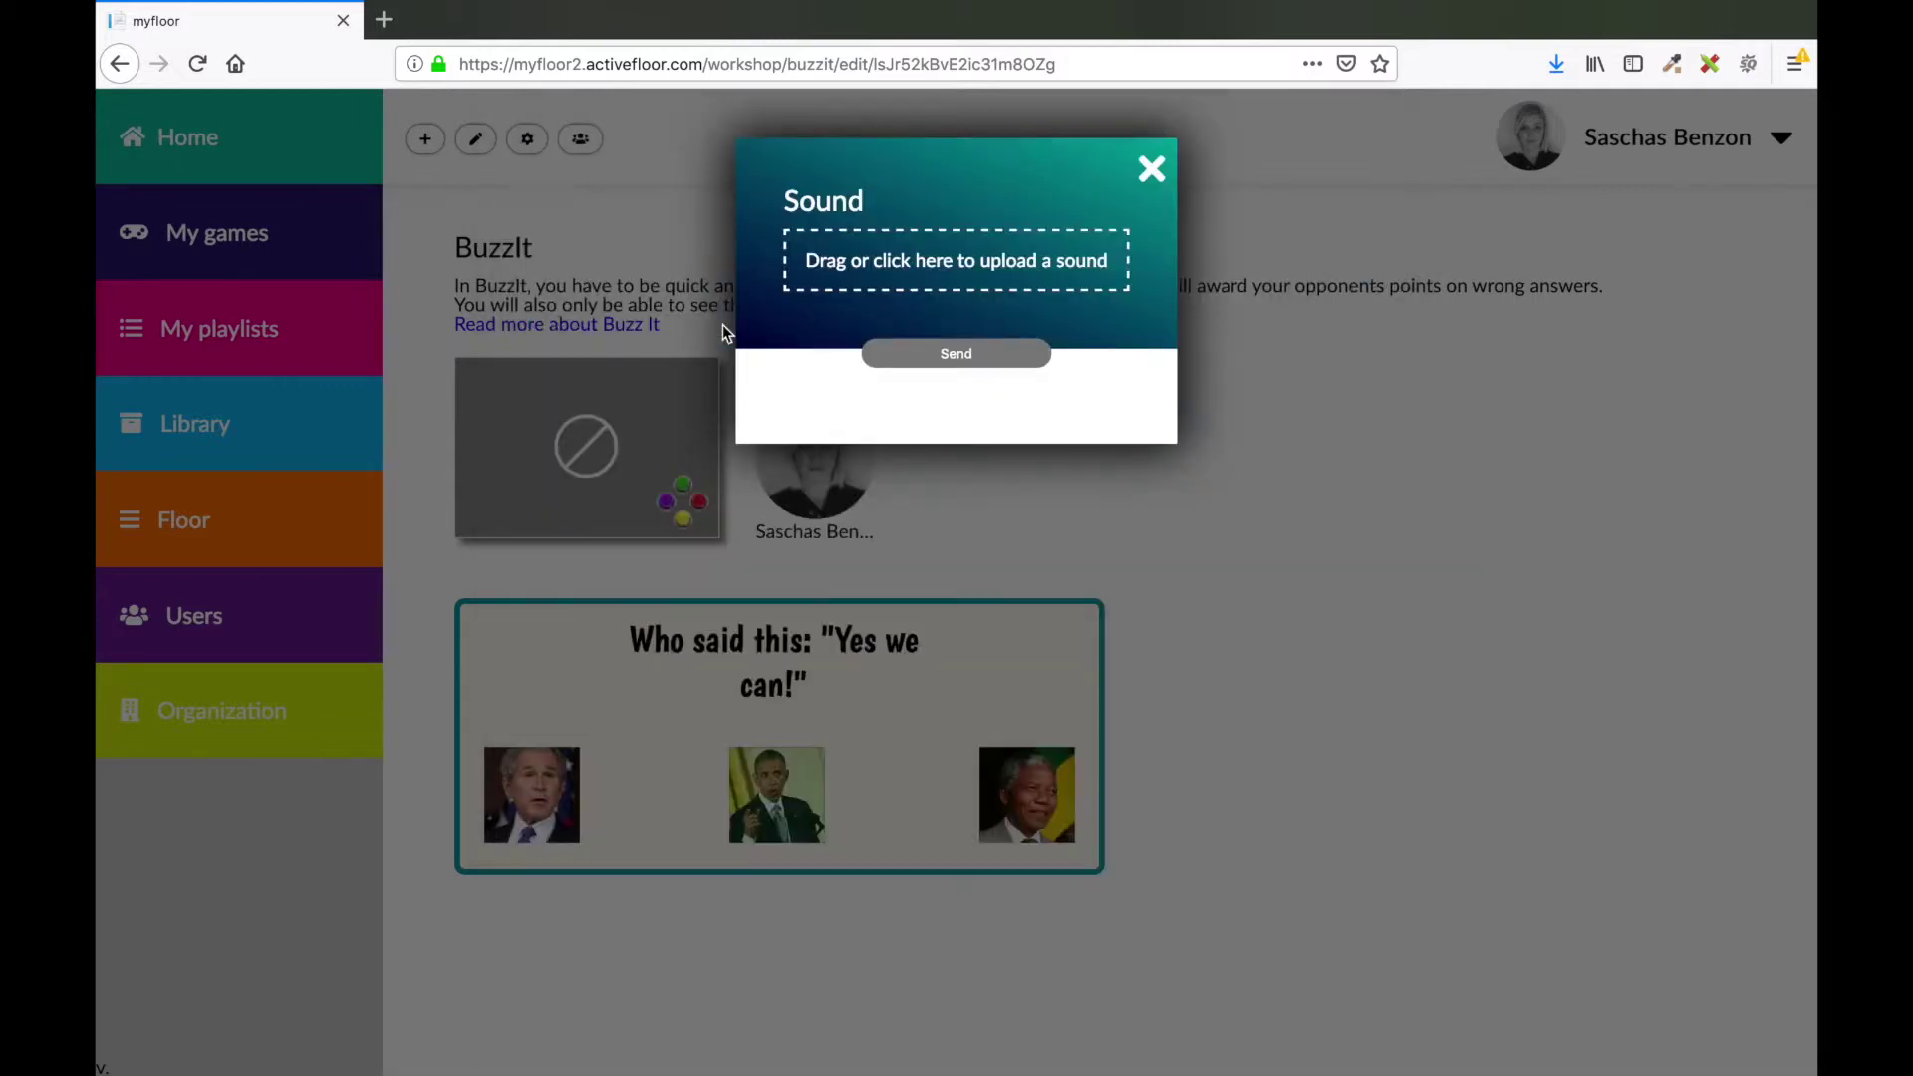
{"action": "left_click", "coordinate": [854, 277]}
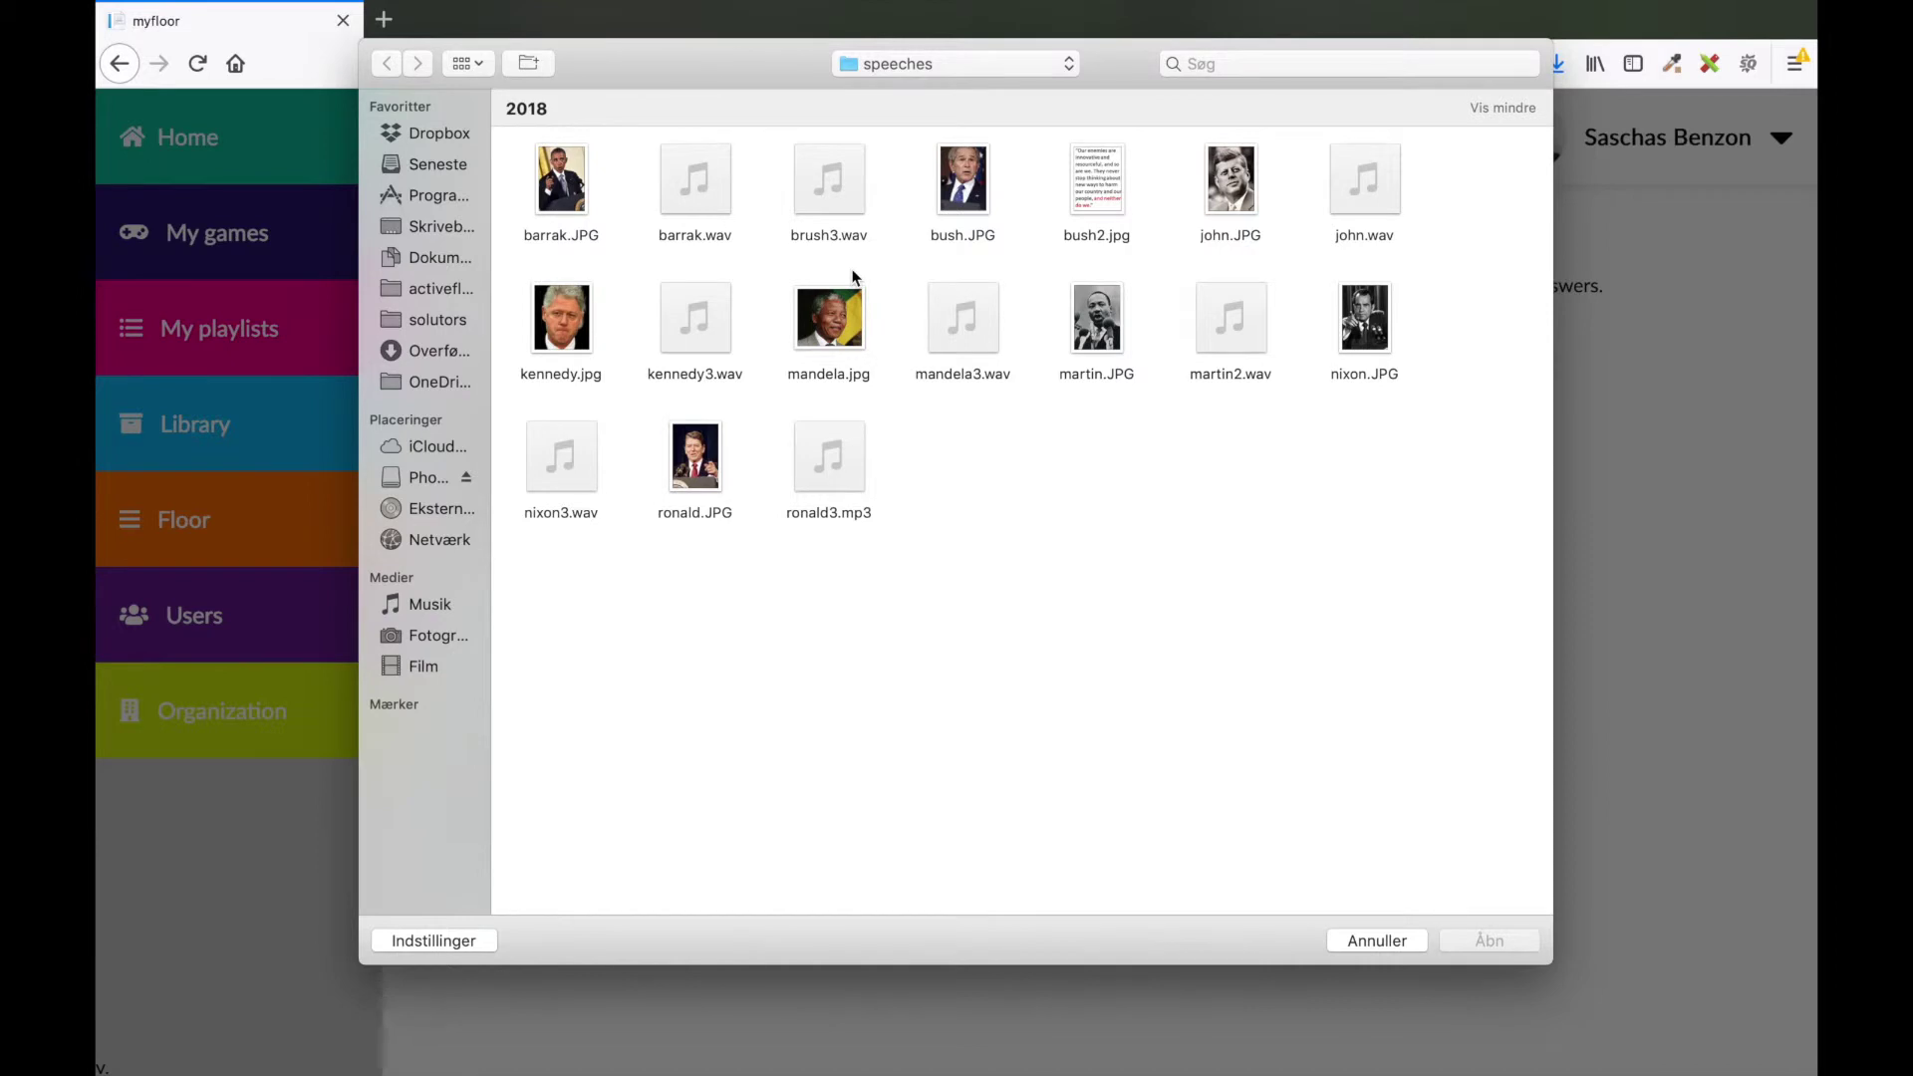
{"action": "left_click", "coordinate": [835, 464]}
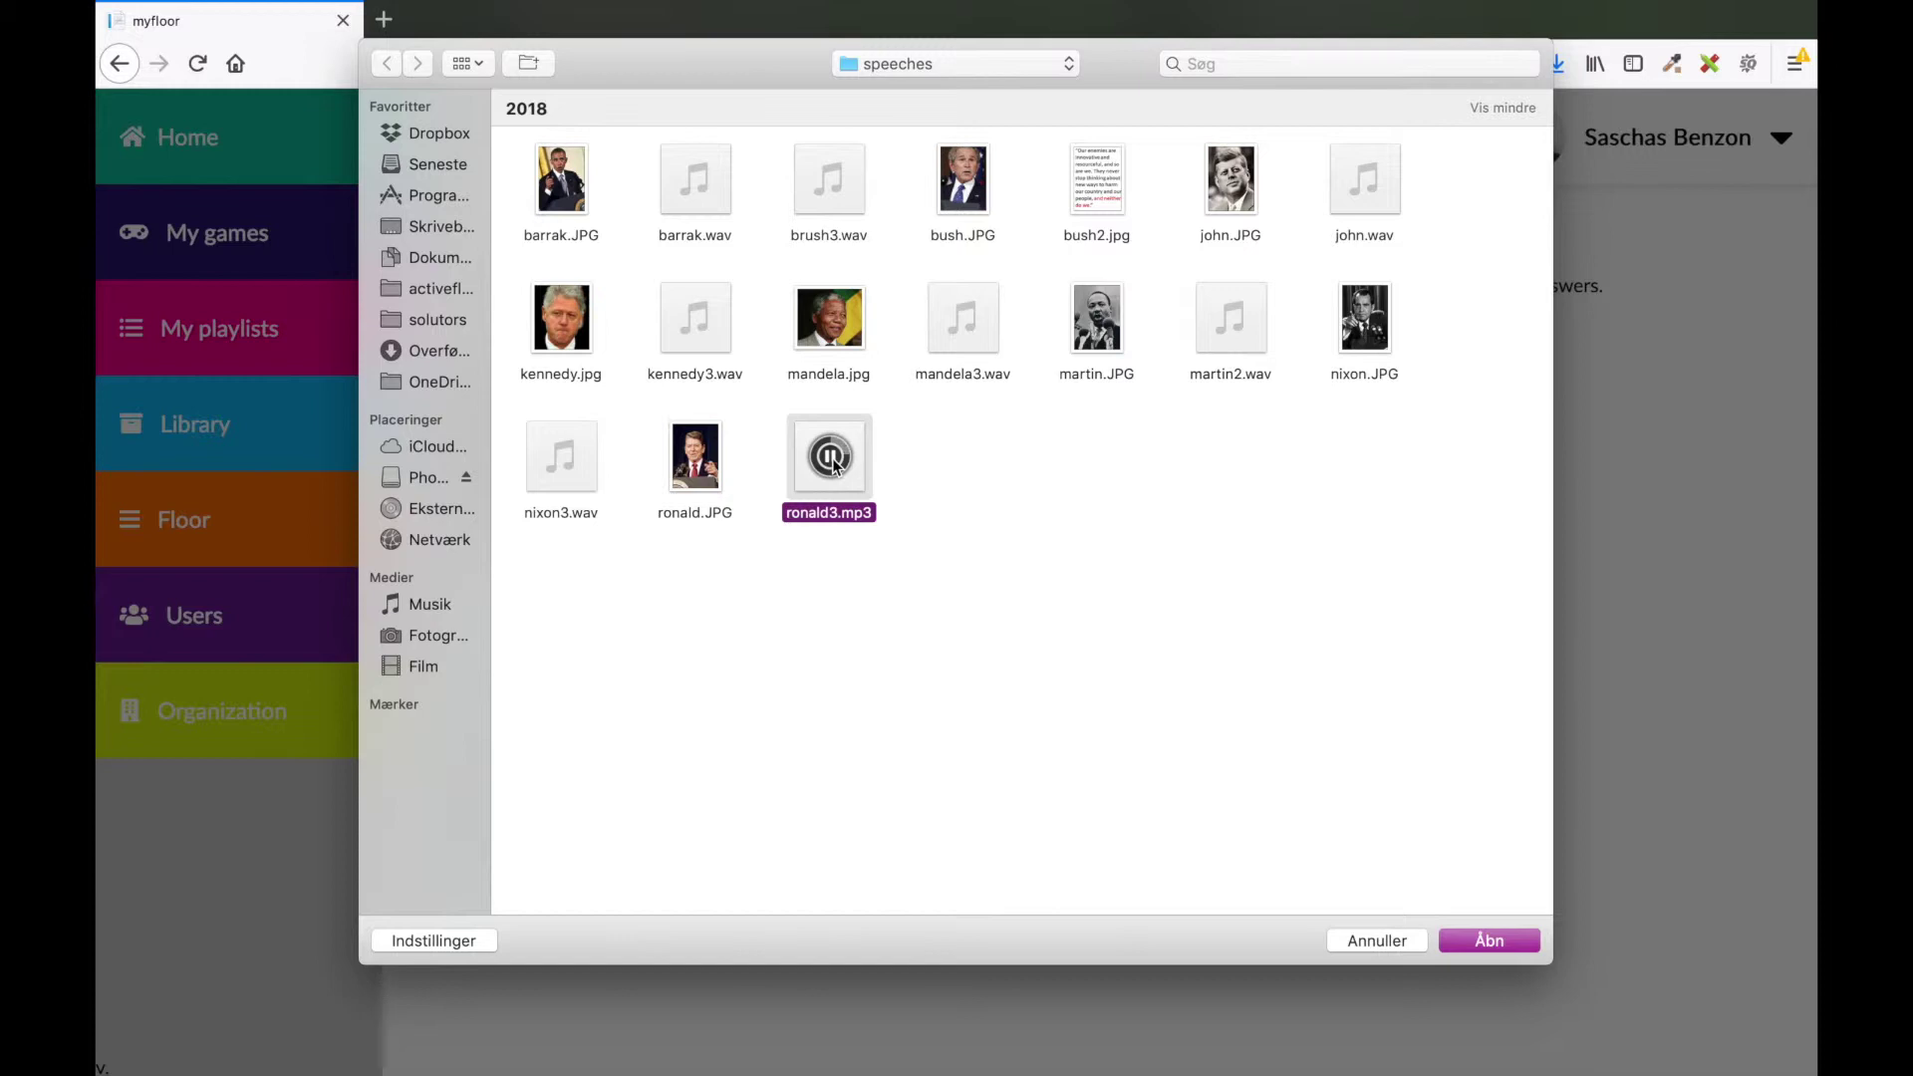
{"action": "left_click", "coordinate": [1486, 942]}
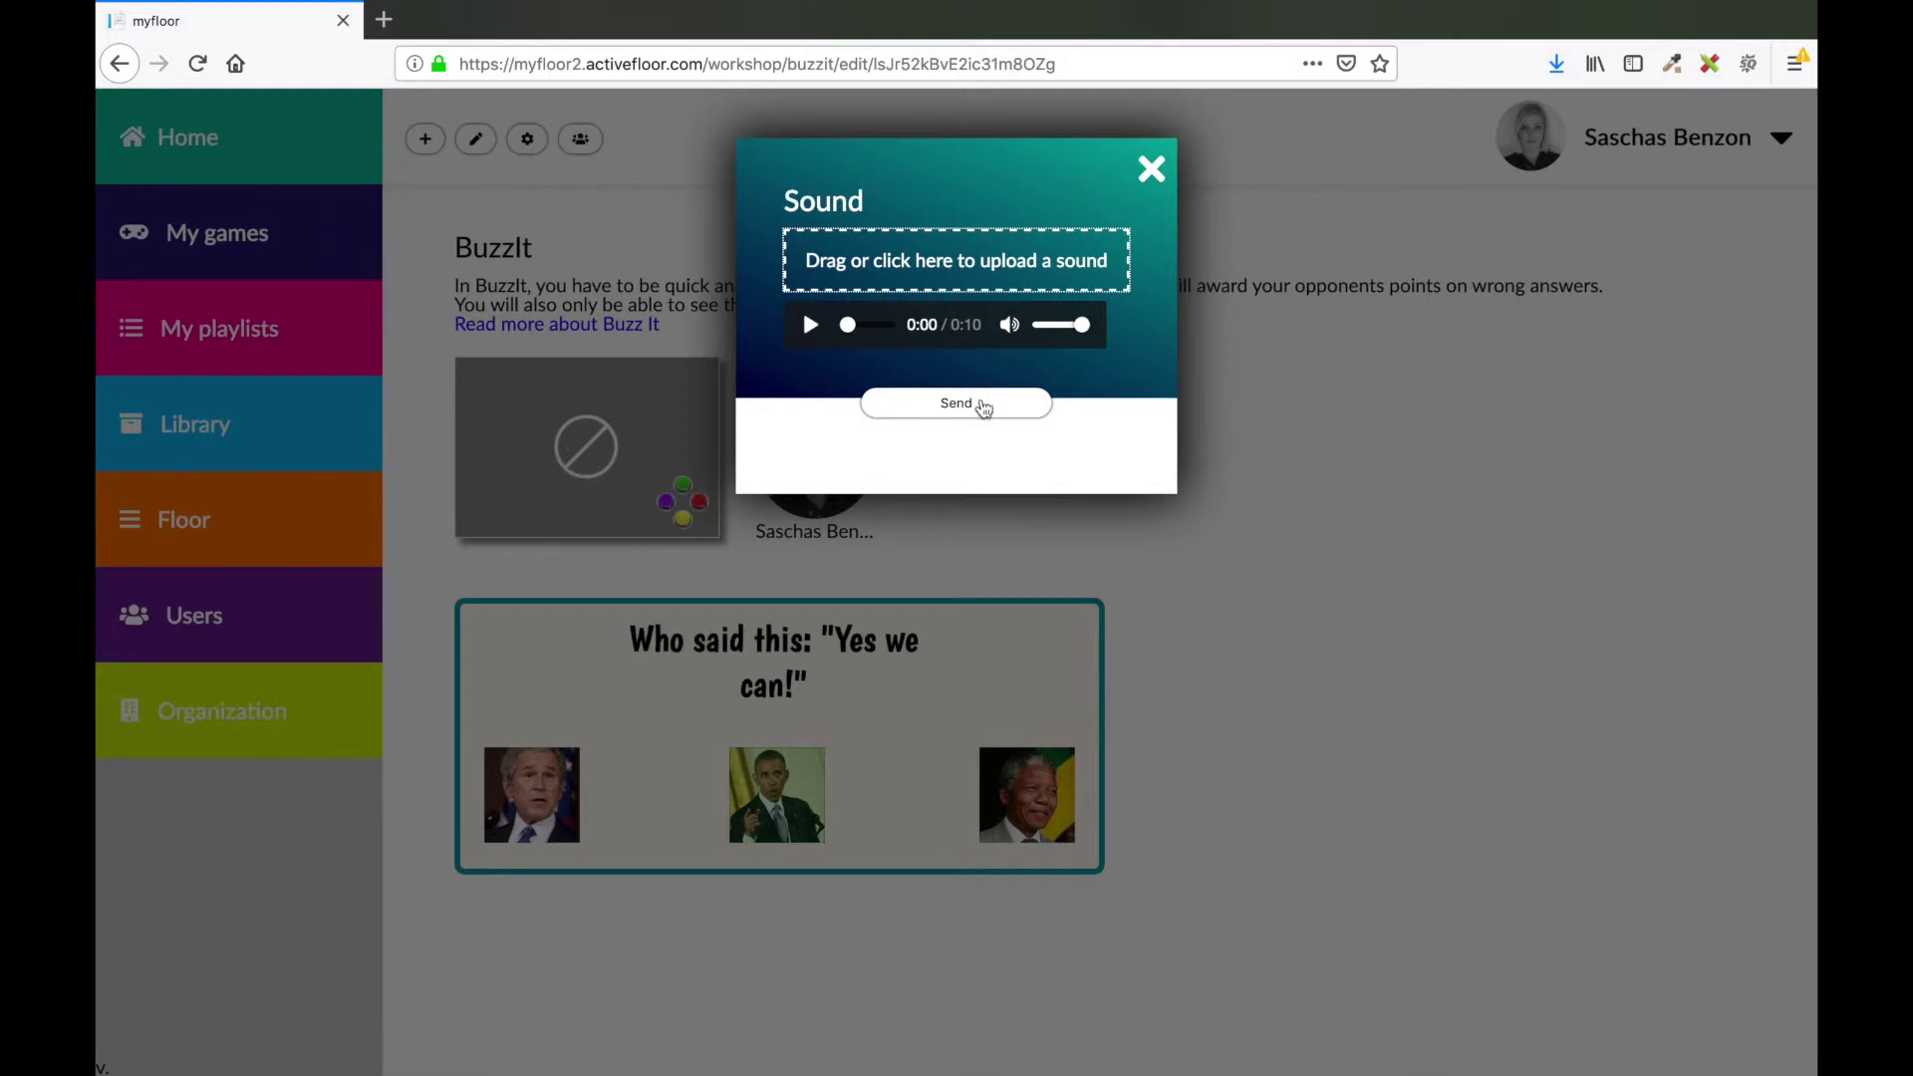
{"action": "left_click", "coordinate": [979, 405]}
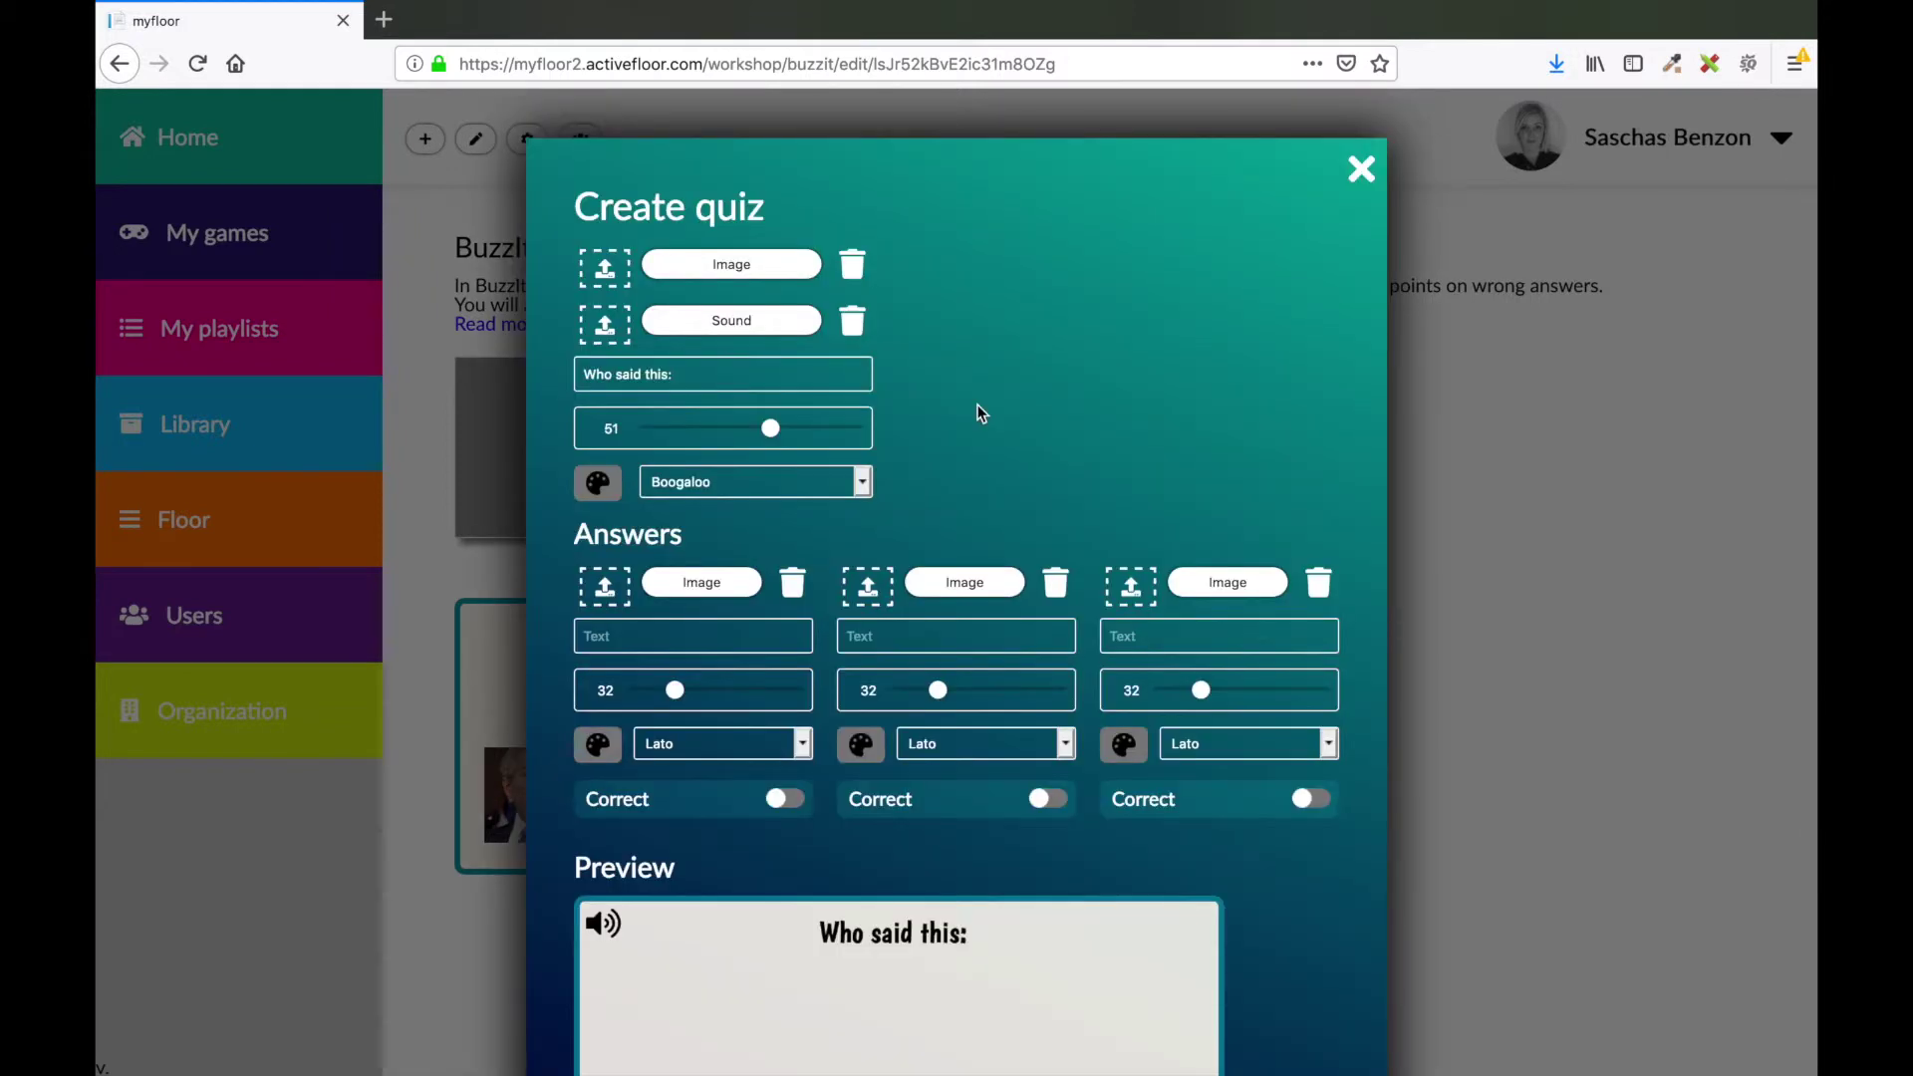
Enter John F. Kennedy, Barack Obama and Ronald Reagan as the three answer texts
{"action": "scroll", "coordinate": [927, 478], "scroll_direction": "down", "scroll_amount": 2}
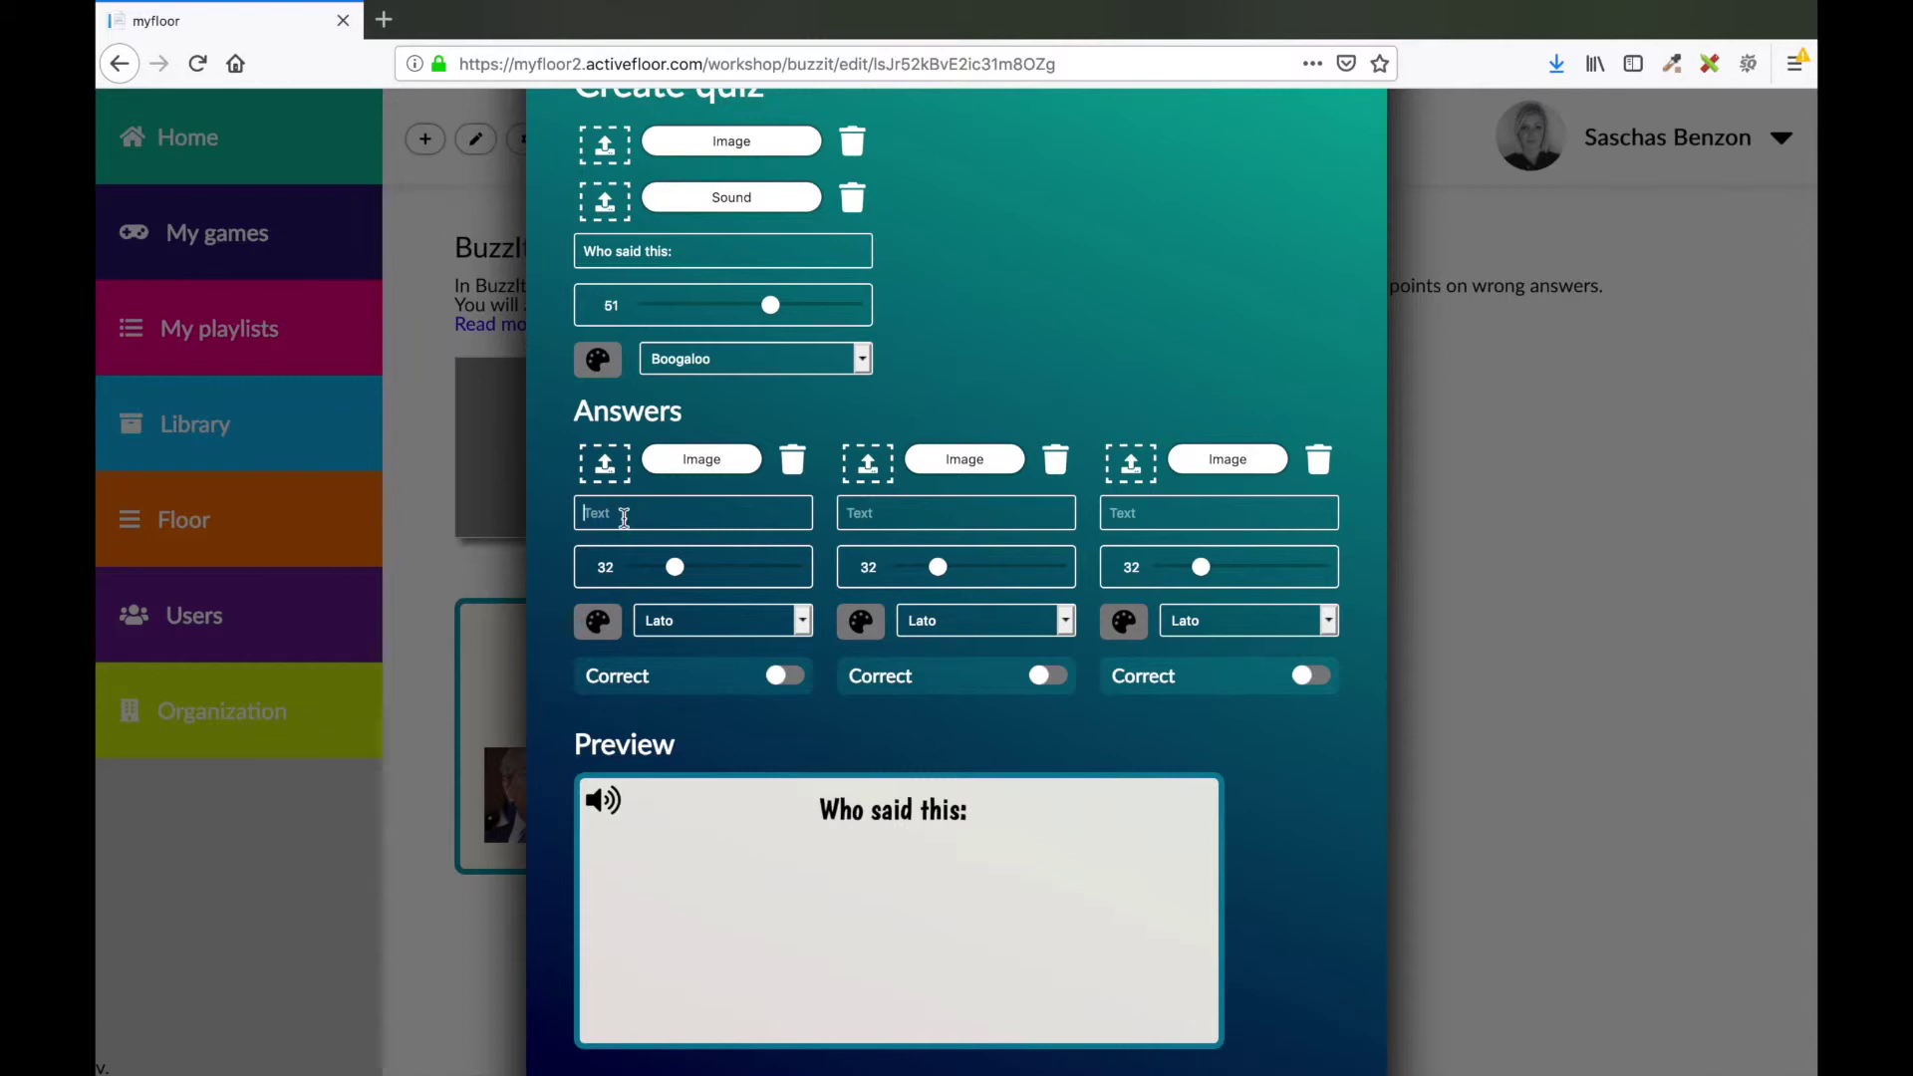
{"action": "type", "text": "John F. Kennedy"}
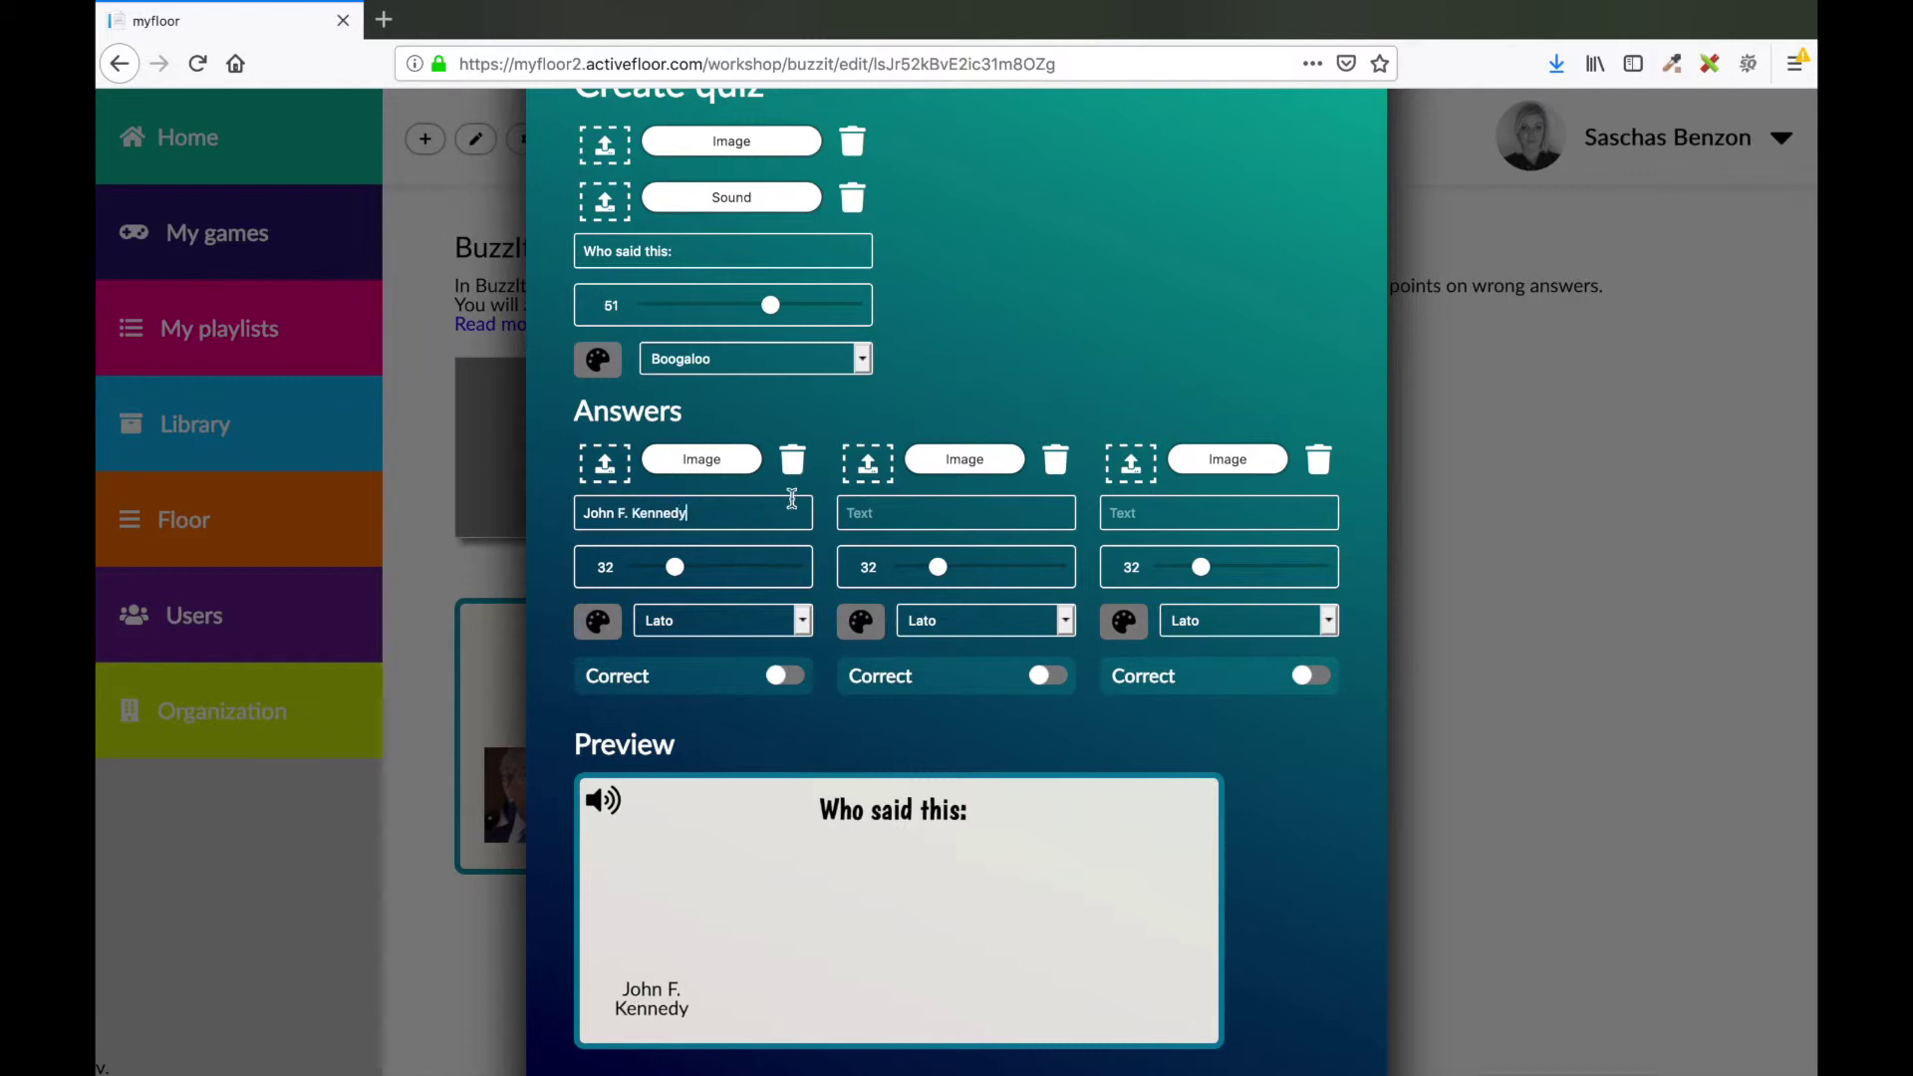
{"action": "left_click", "coordinate": [884, 509]}
{"action": "type", "text": "Barack Obama"}
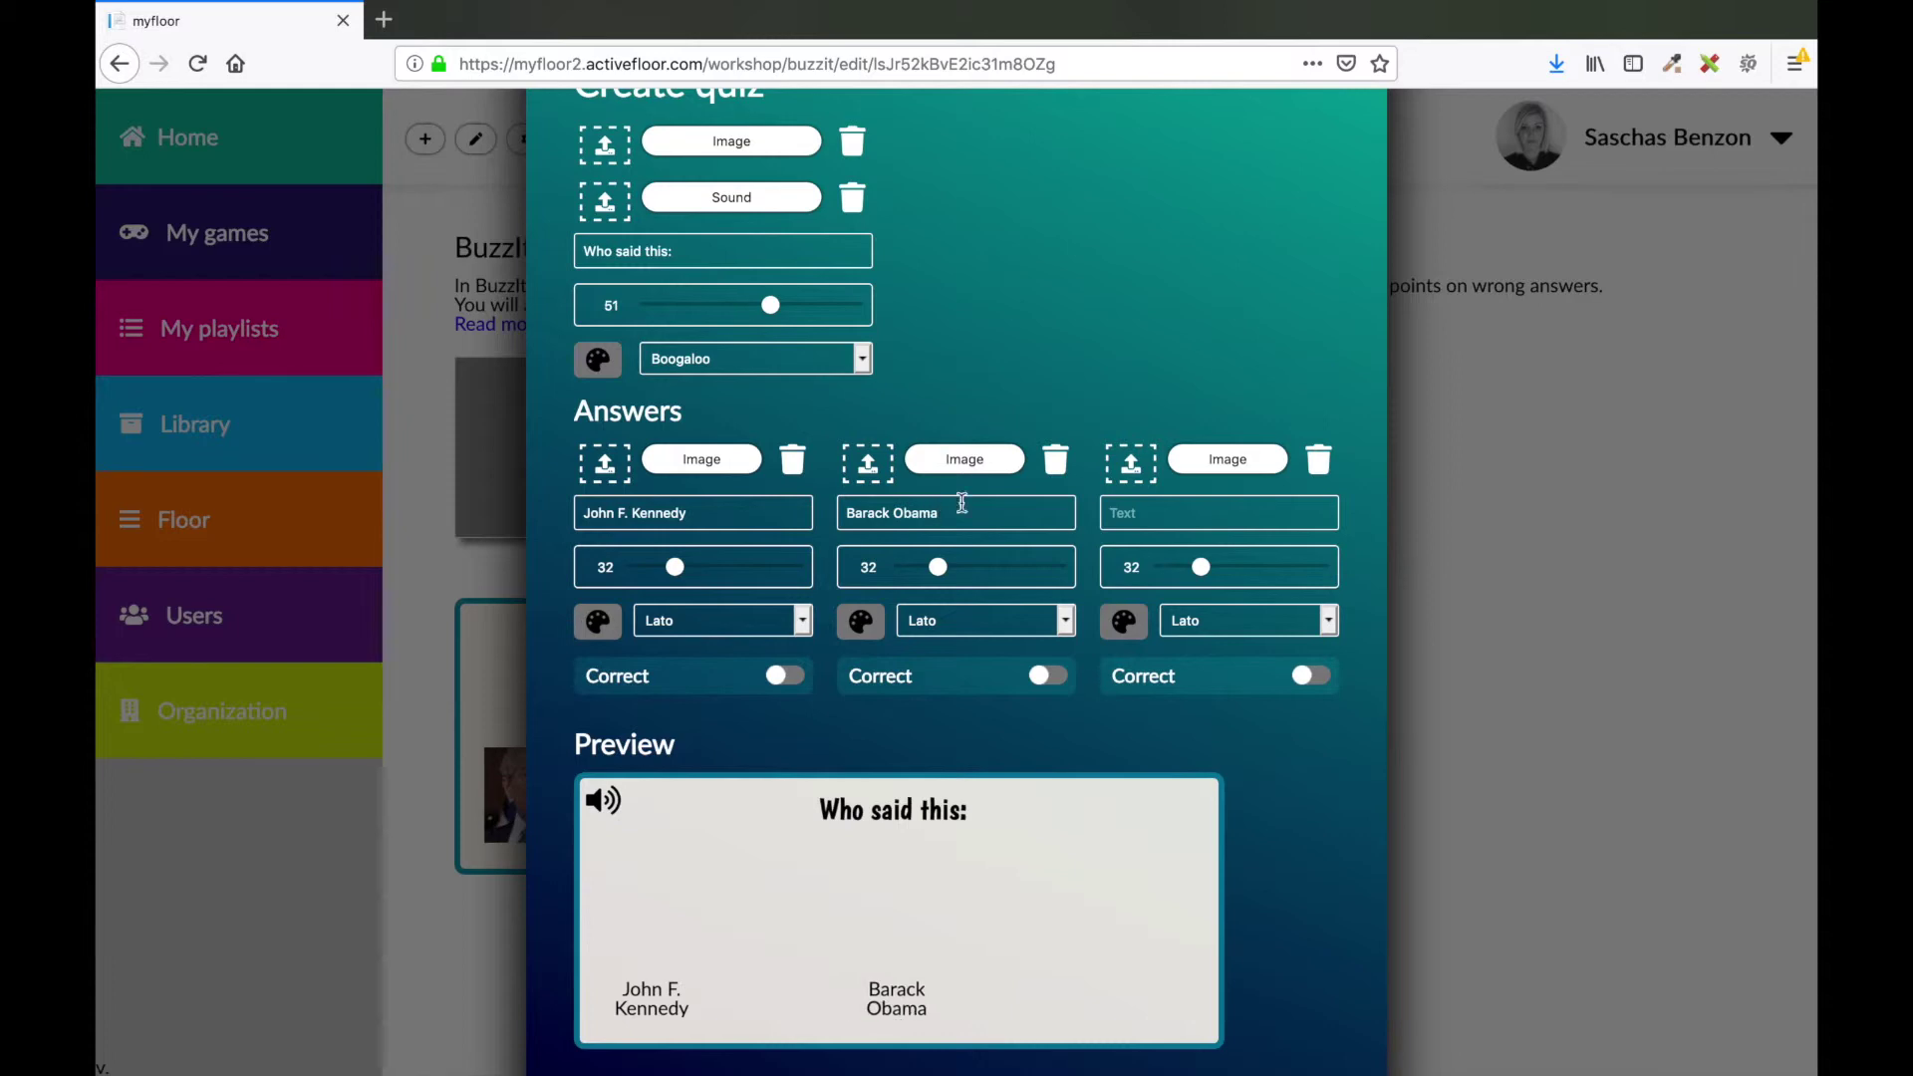
{"action": "left_click", "coordinate": [1132, 510]}
{"action": "type", "text": "Ronald Reagan"}
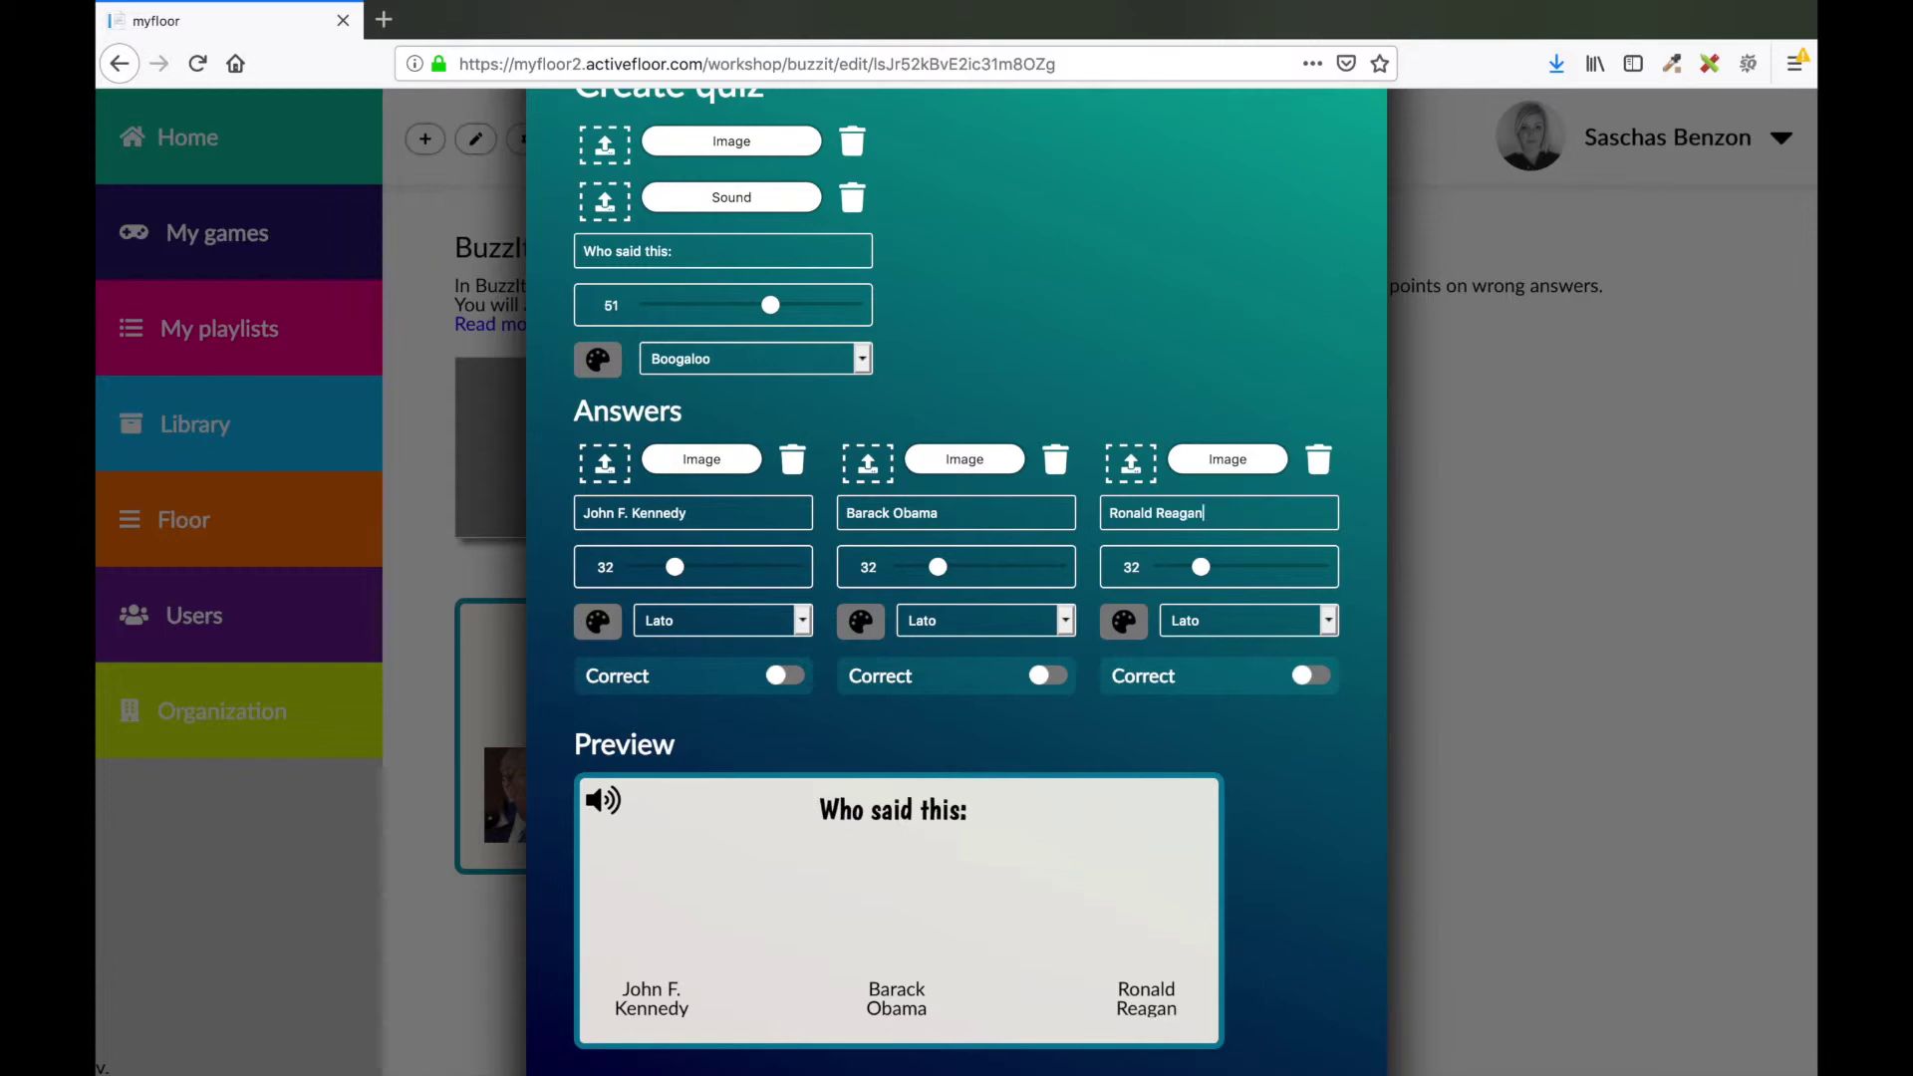
Set the text size of all three answers to 42
{"action": "left_click", "coordinate": [678, 568]}
{"action": "left_click_drag", "start_coordinate": [677, 568], "coordinate": [704, 568]}
{"action": "left_click_drag", "start_coordinate": [937, 569], "coordinate": [968, 574]}
{"action": "left_click_drag", "start_coordinate": [1200, 567], "coordinate": [1231, 567]}
Change the font of all three answers to Boogaloo
{"action": "left_click", "coordinate": [742, 622]}
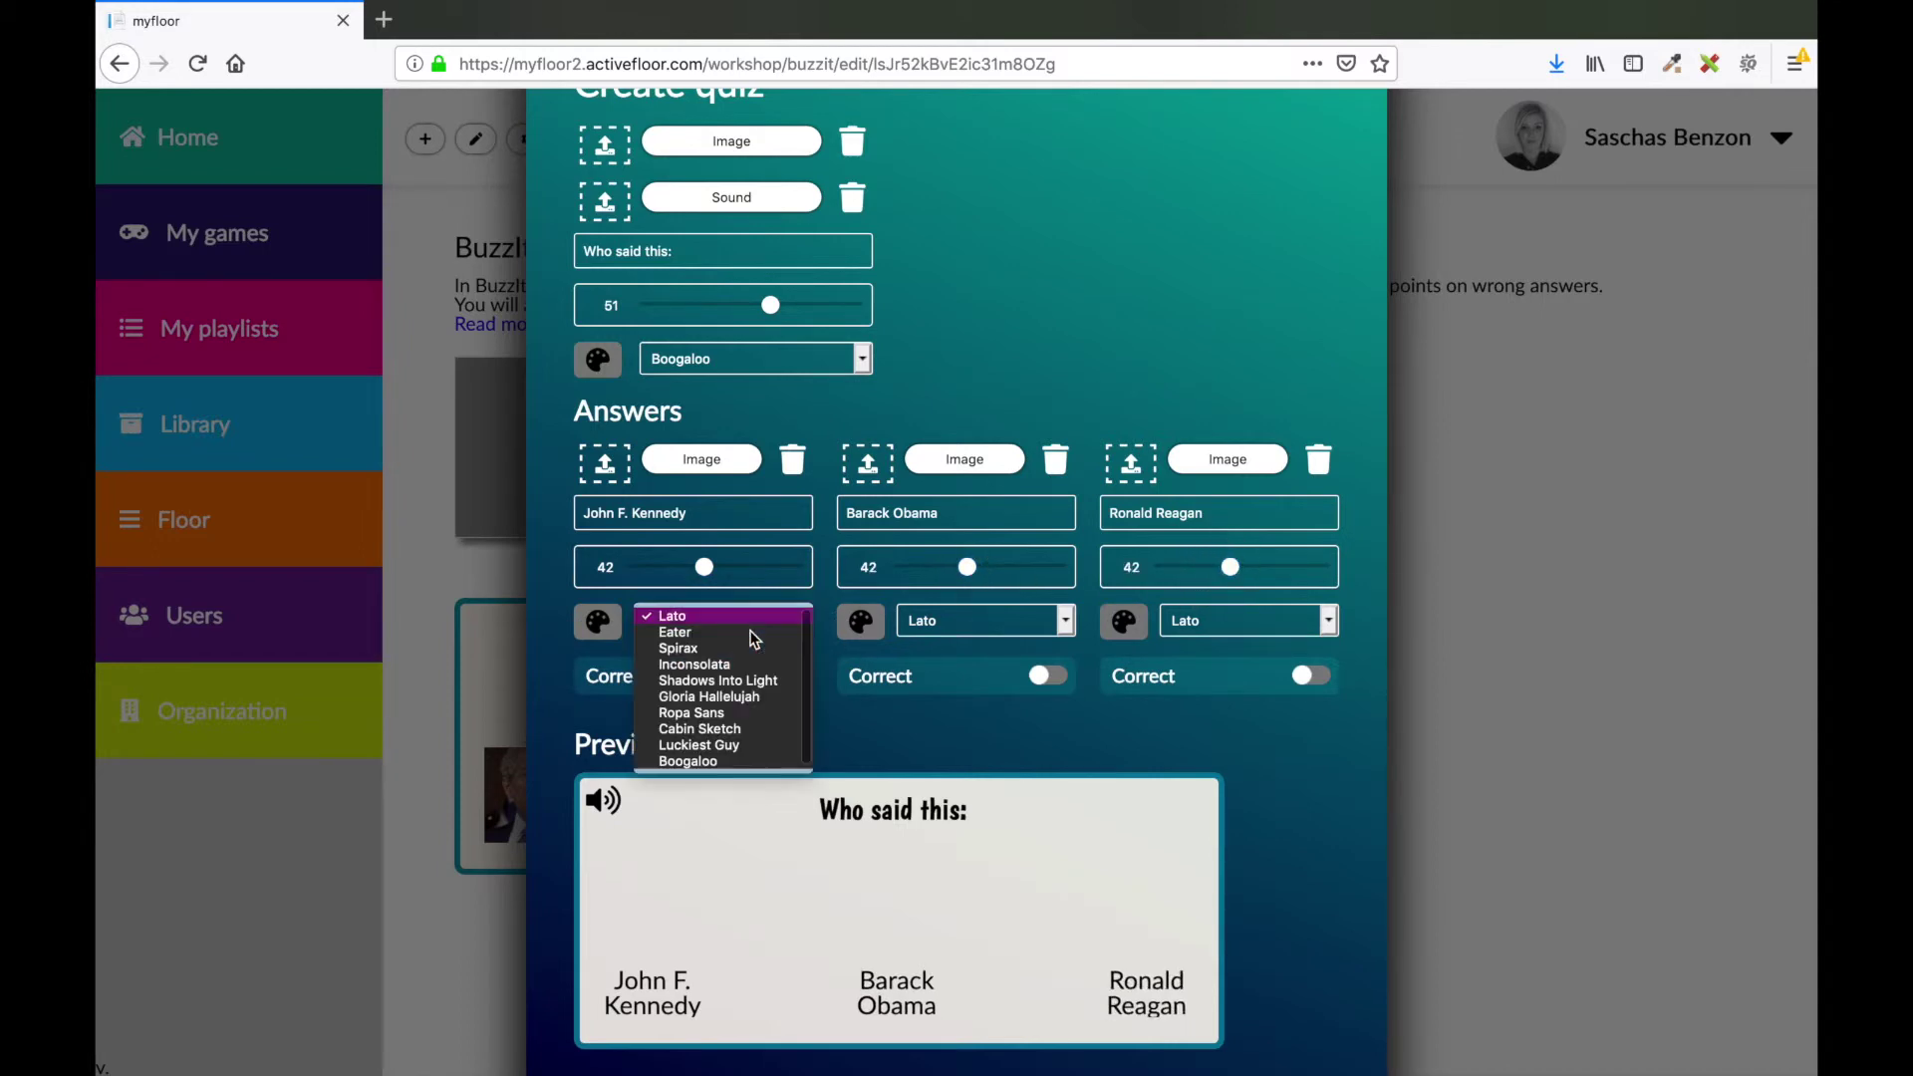
{"action": "left_click", "coordinate": [698, 761]}
{"action": "left_click", "coordinate": [1007, 620]}
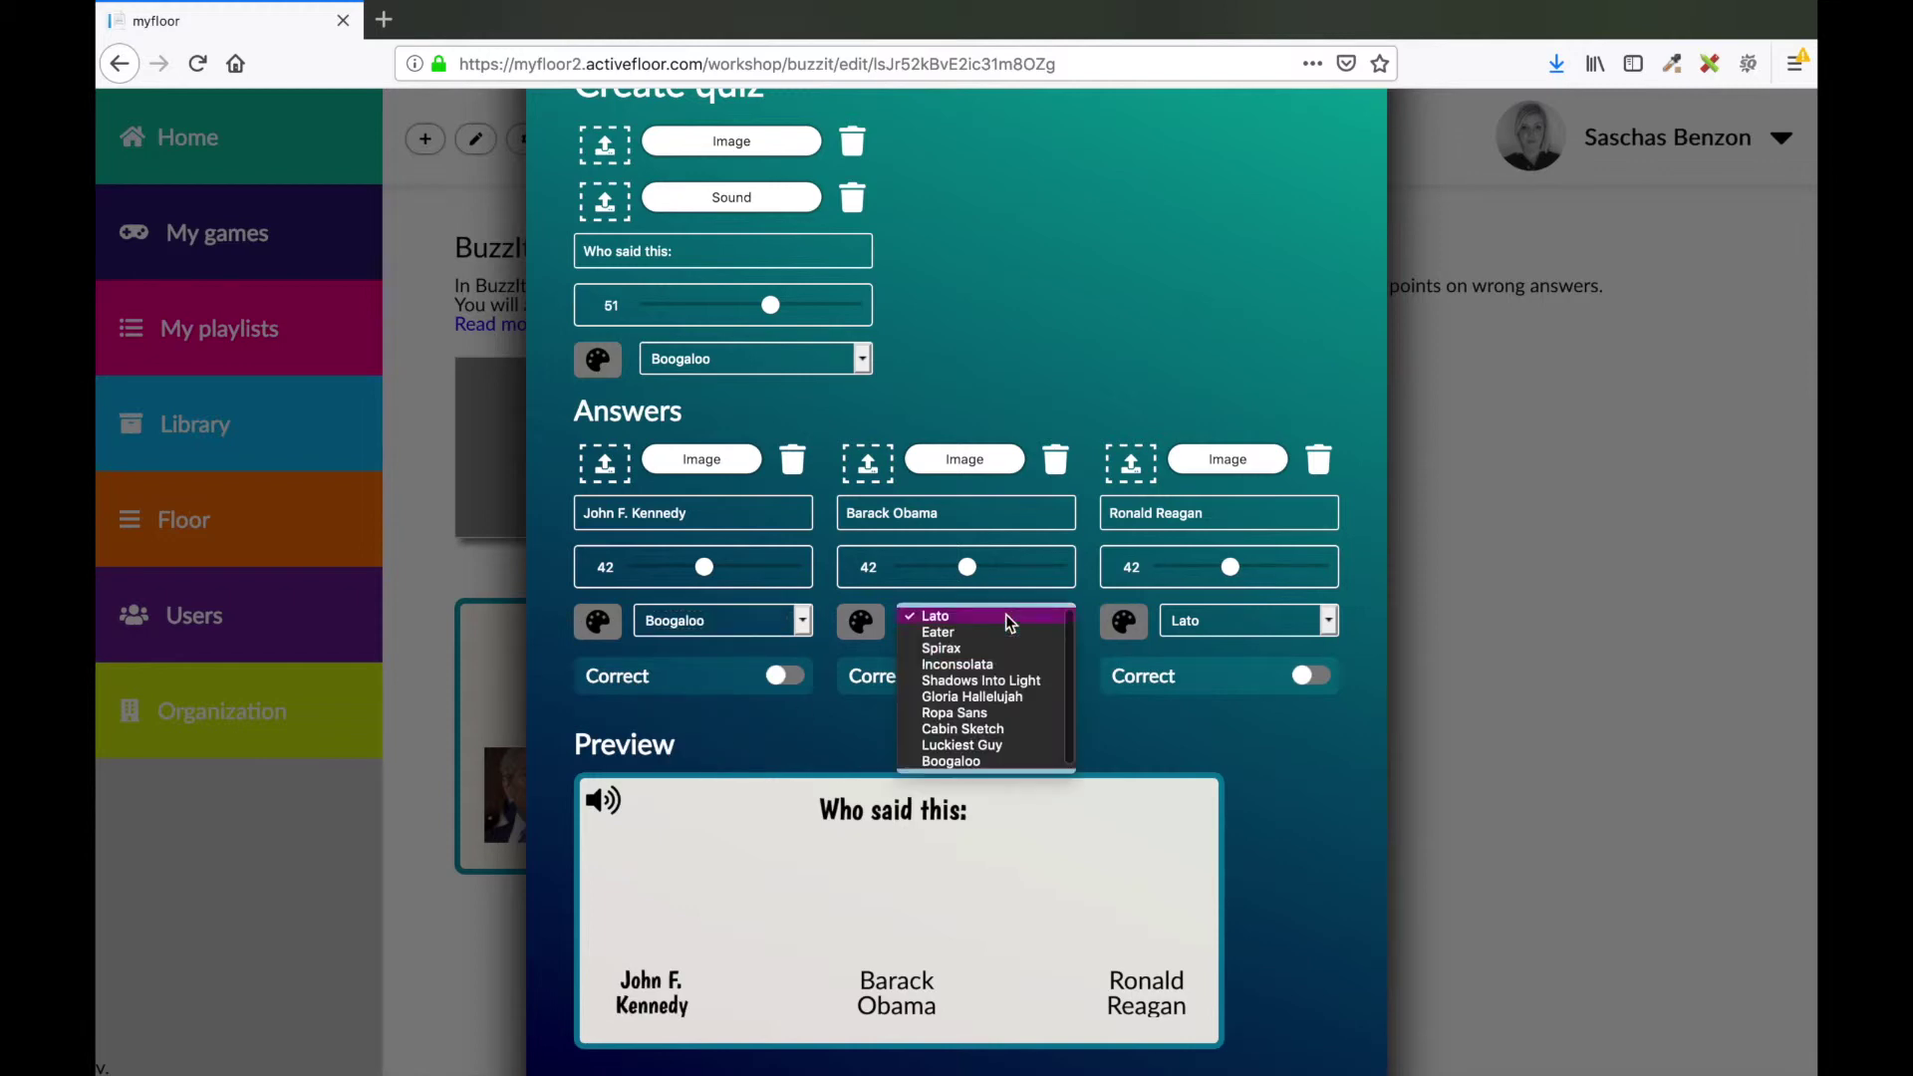
{"action": "left_click", "coordinate": [951, 761]}
{"action": "left_click", "coordinate": [1272, 620]}
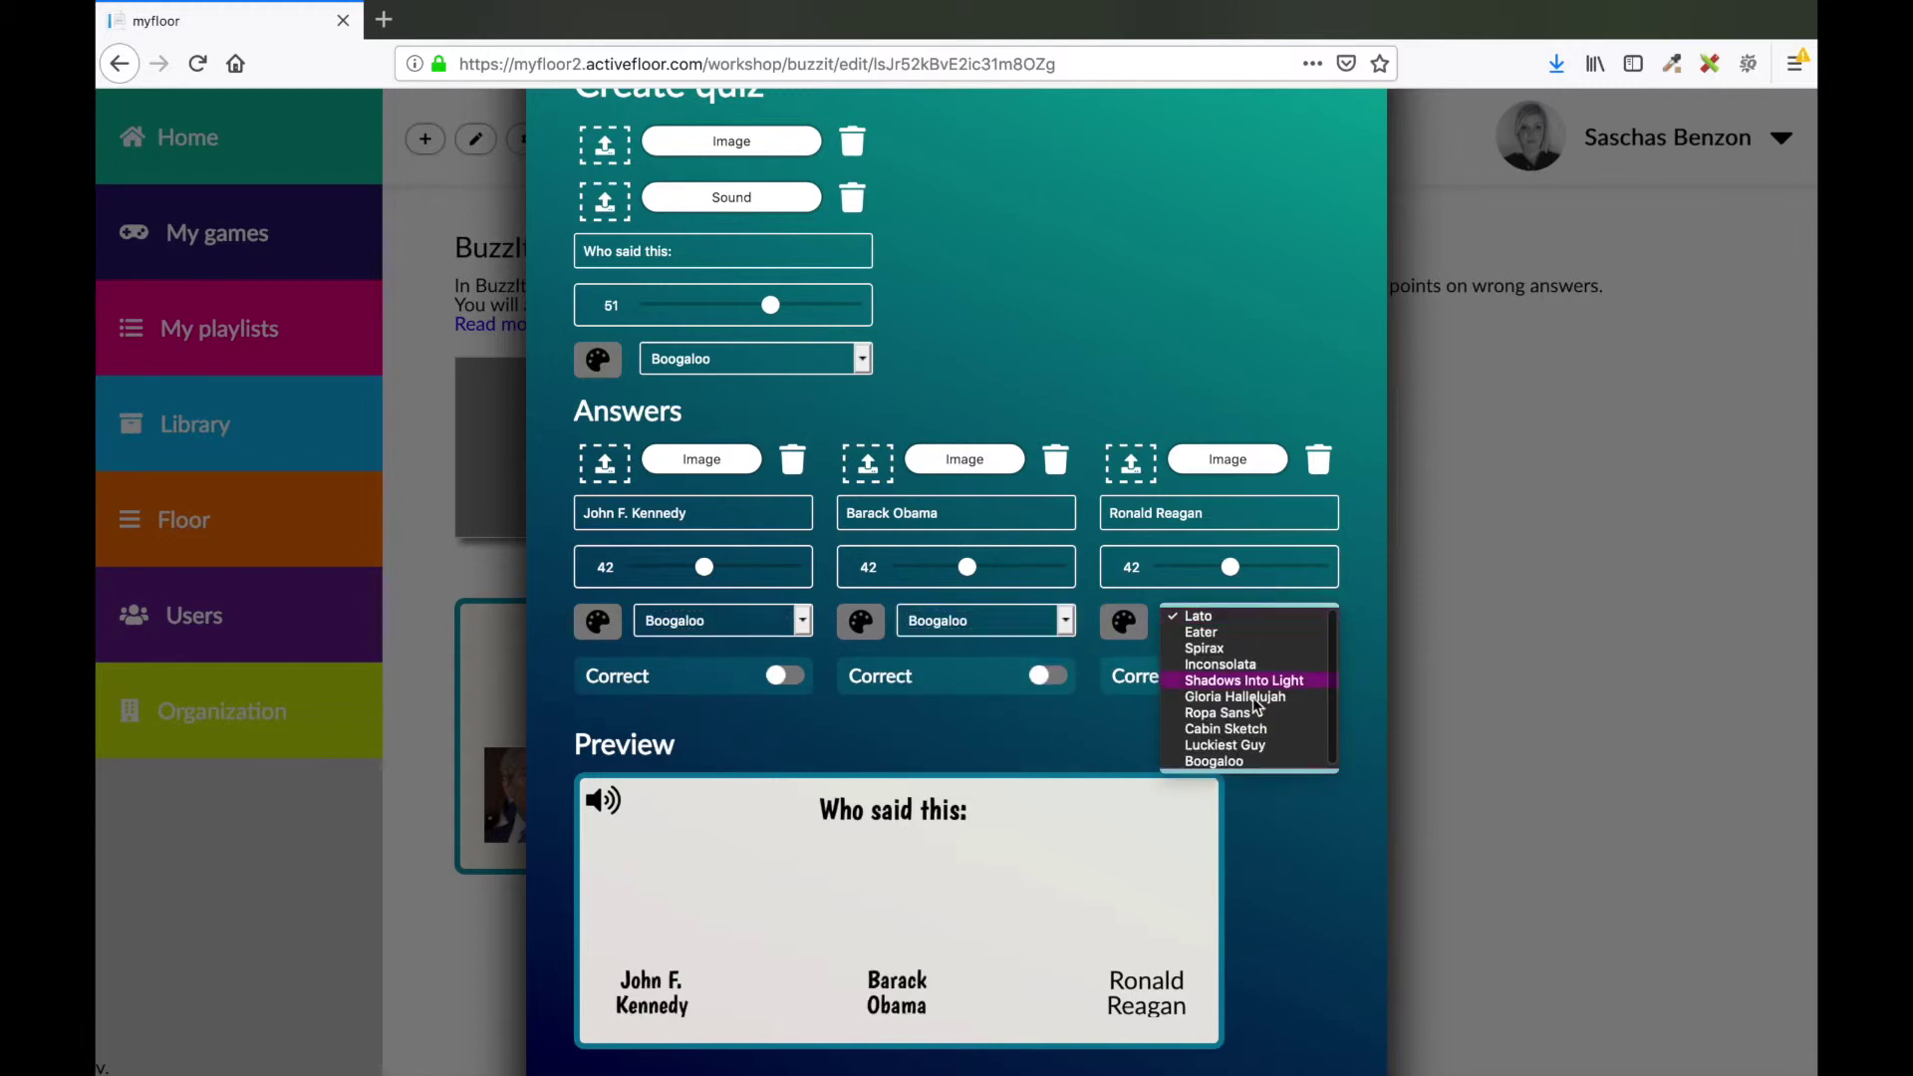
{"action": "left_click", "coordinate": [1236, 757]}
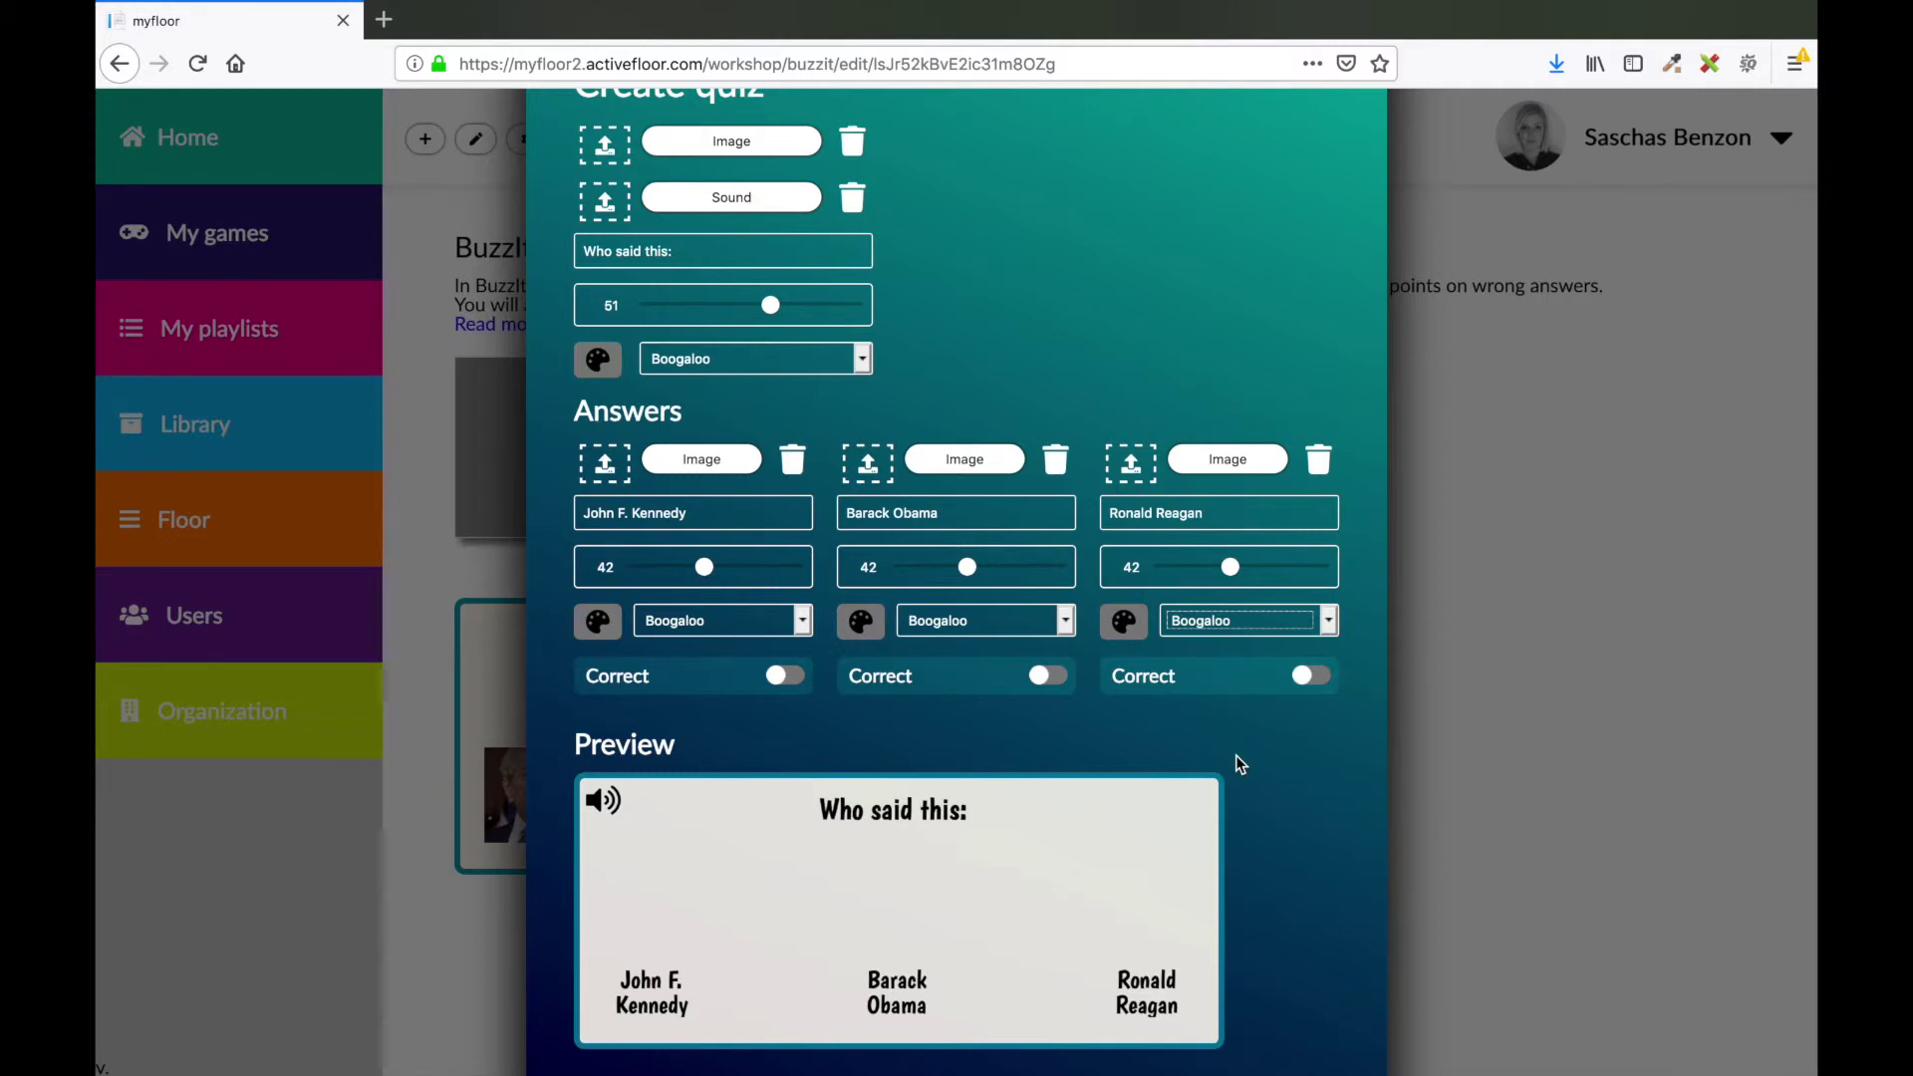
Mark the Ronald Reagan answer as correct and submit the sound question
{"action": "left_click", "coordinate": [1312, 676]}
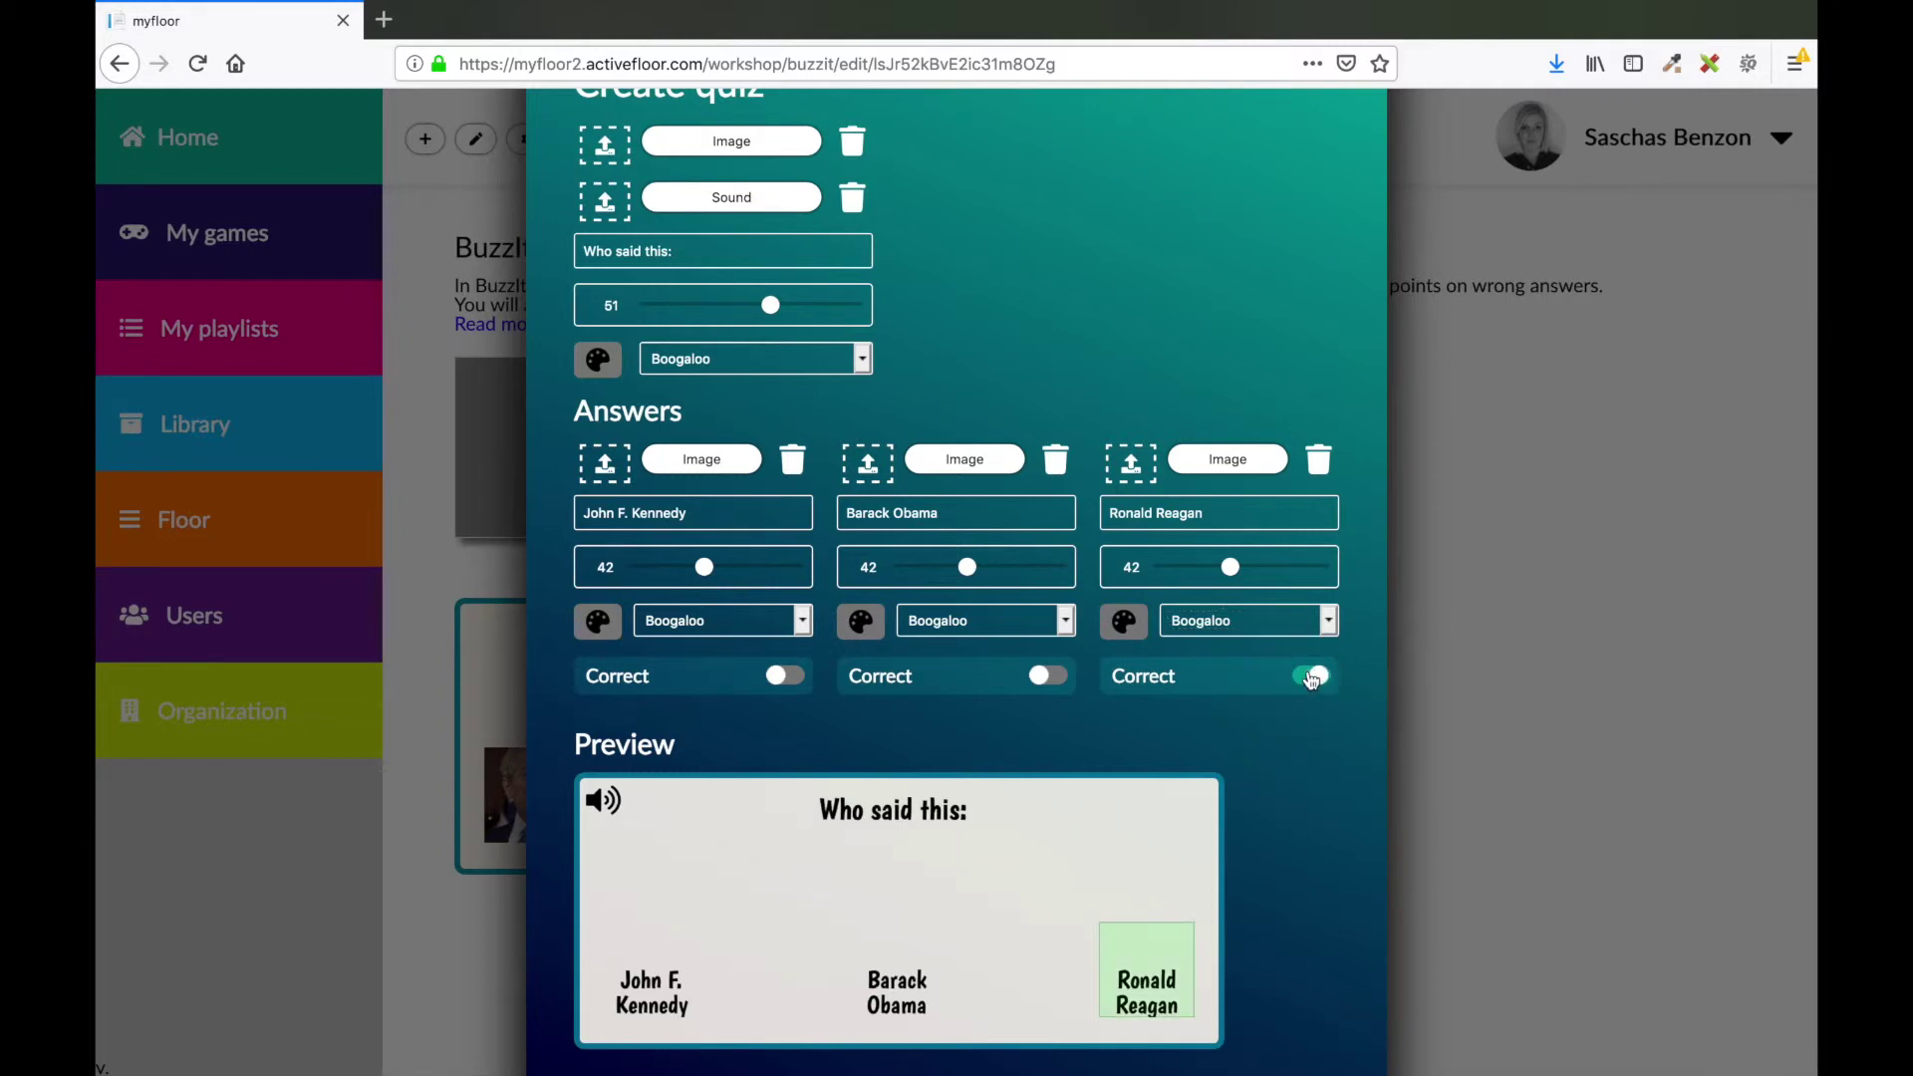
{"action": "scroll", "coordinate": [1066, 791], "scroll_direction": "down", "scroll_amount": 3}
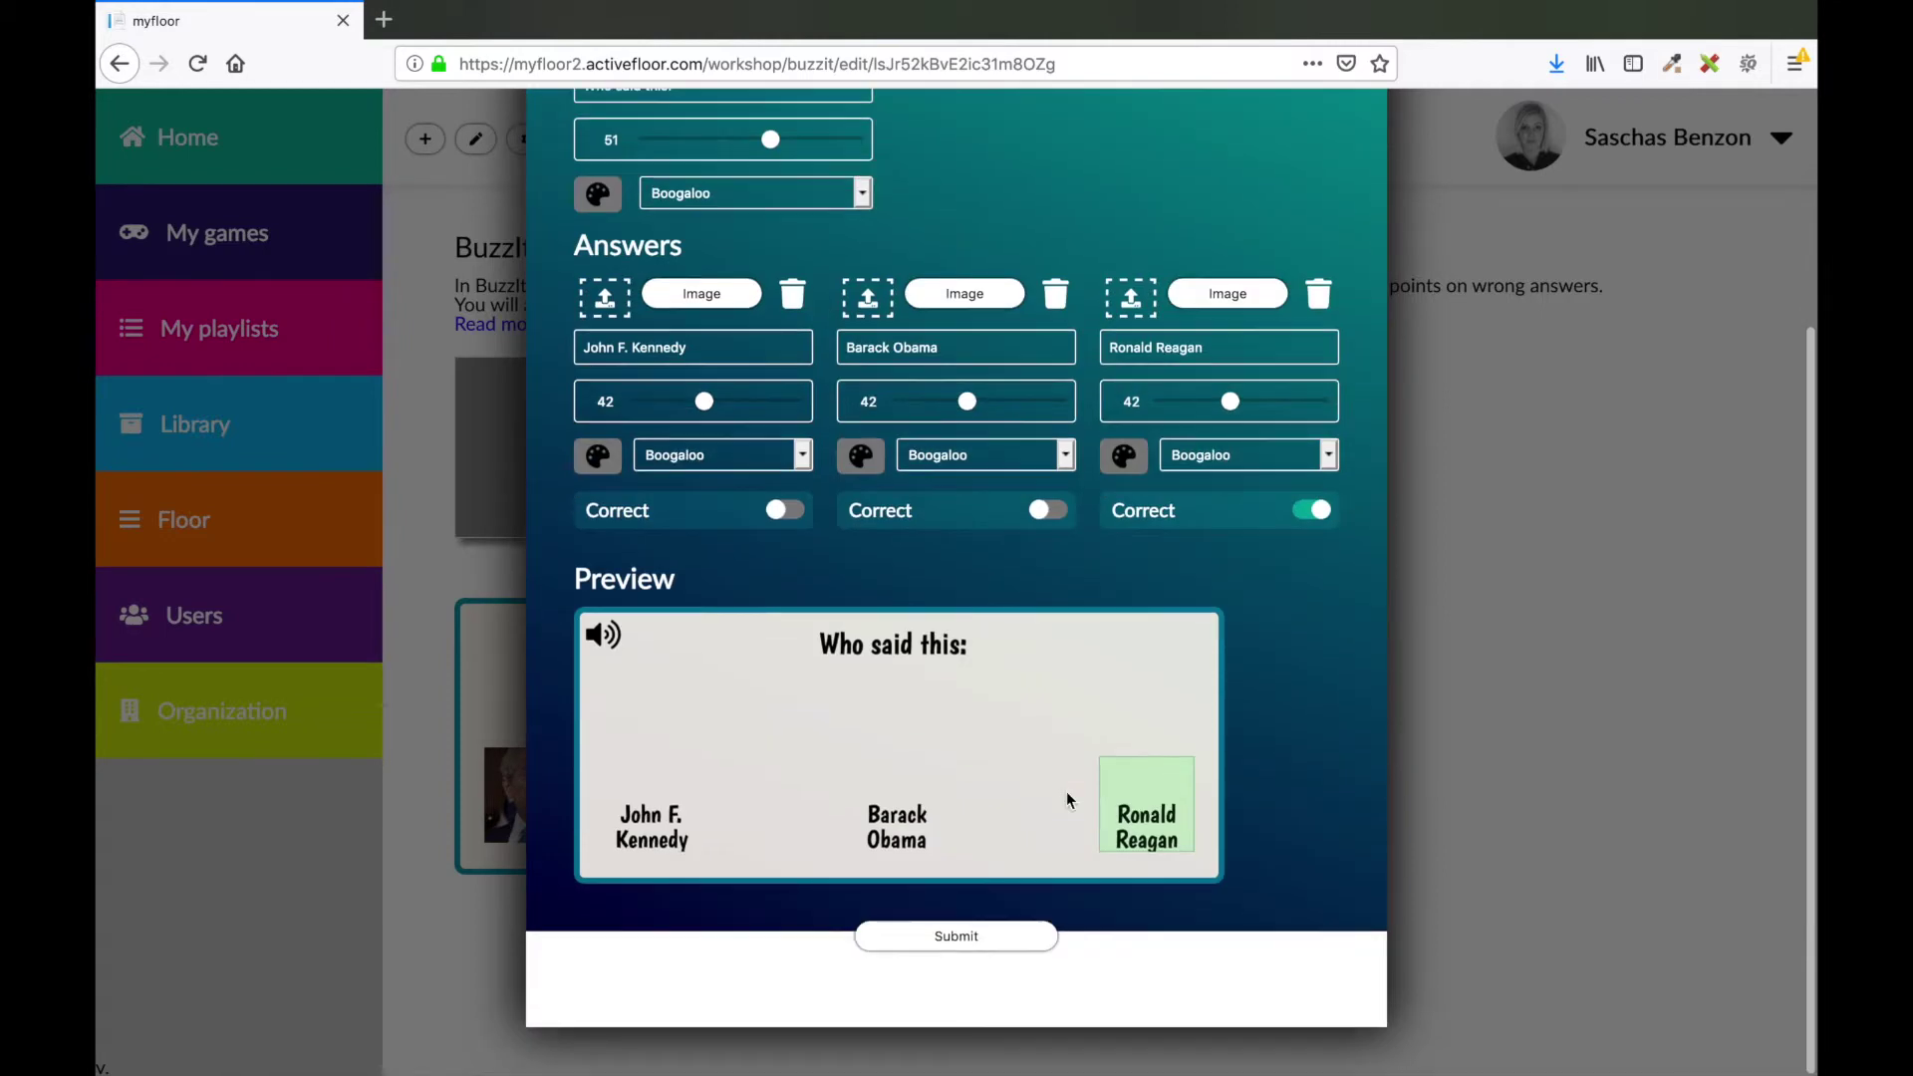
{"action": "left_click", "coordinate": [955, 937]}
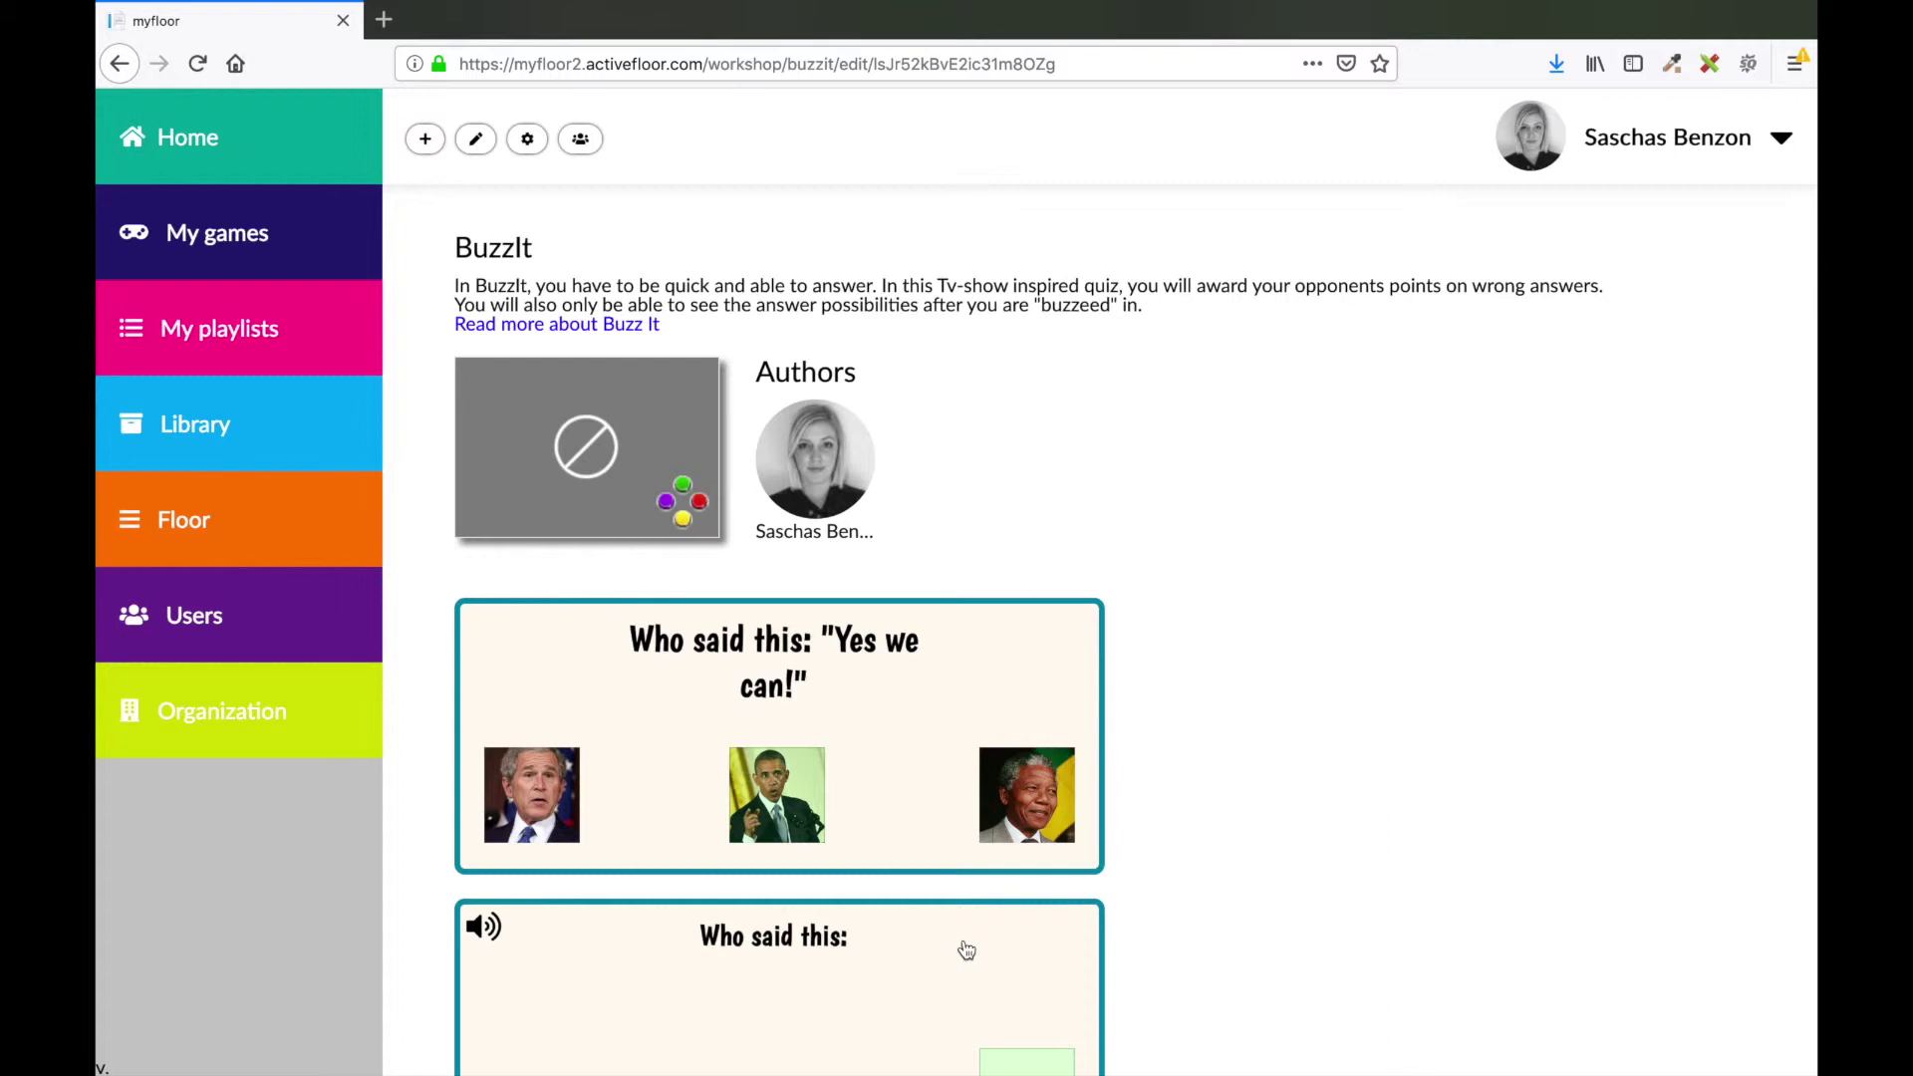
Reopen the "Yes we can!" question to review its settings, and submit it without changes
{"action": "left_click", "coordinate": [893, 739]}
{"action": "scroll", "coordinate": [893, 740], "scroll_direction": "down", "scroll_amount": 3}
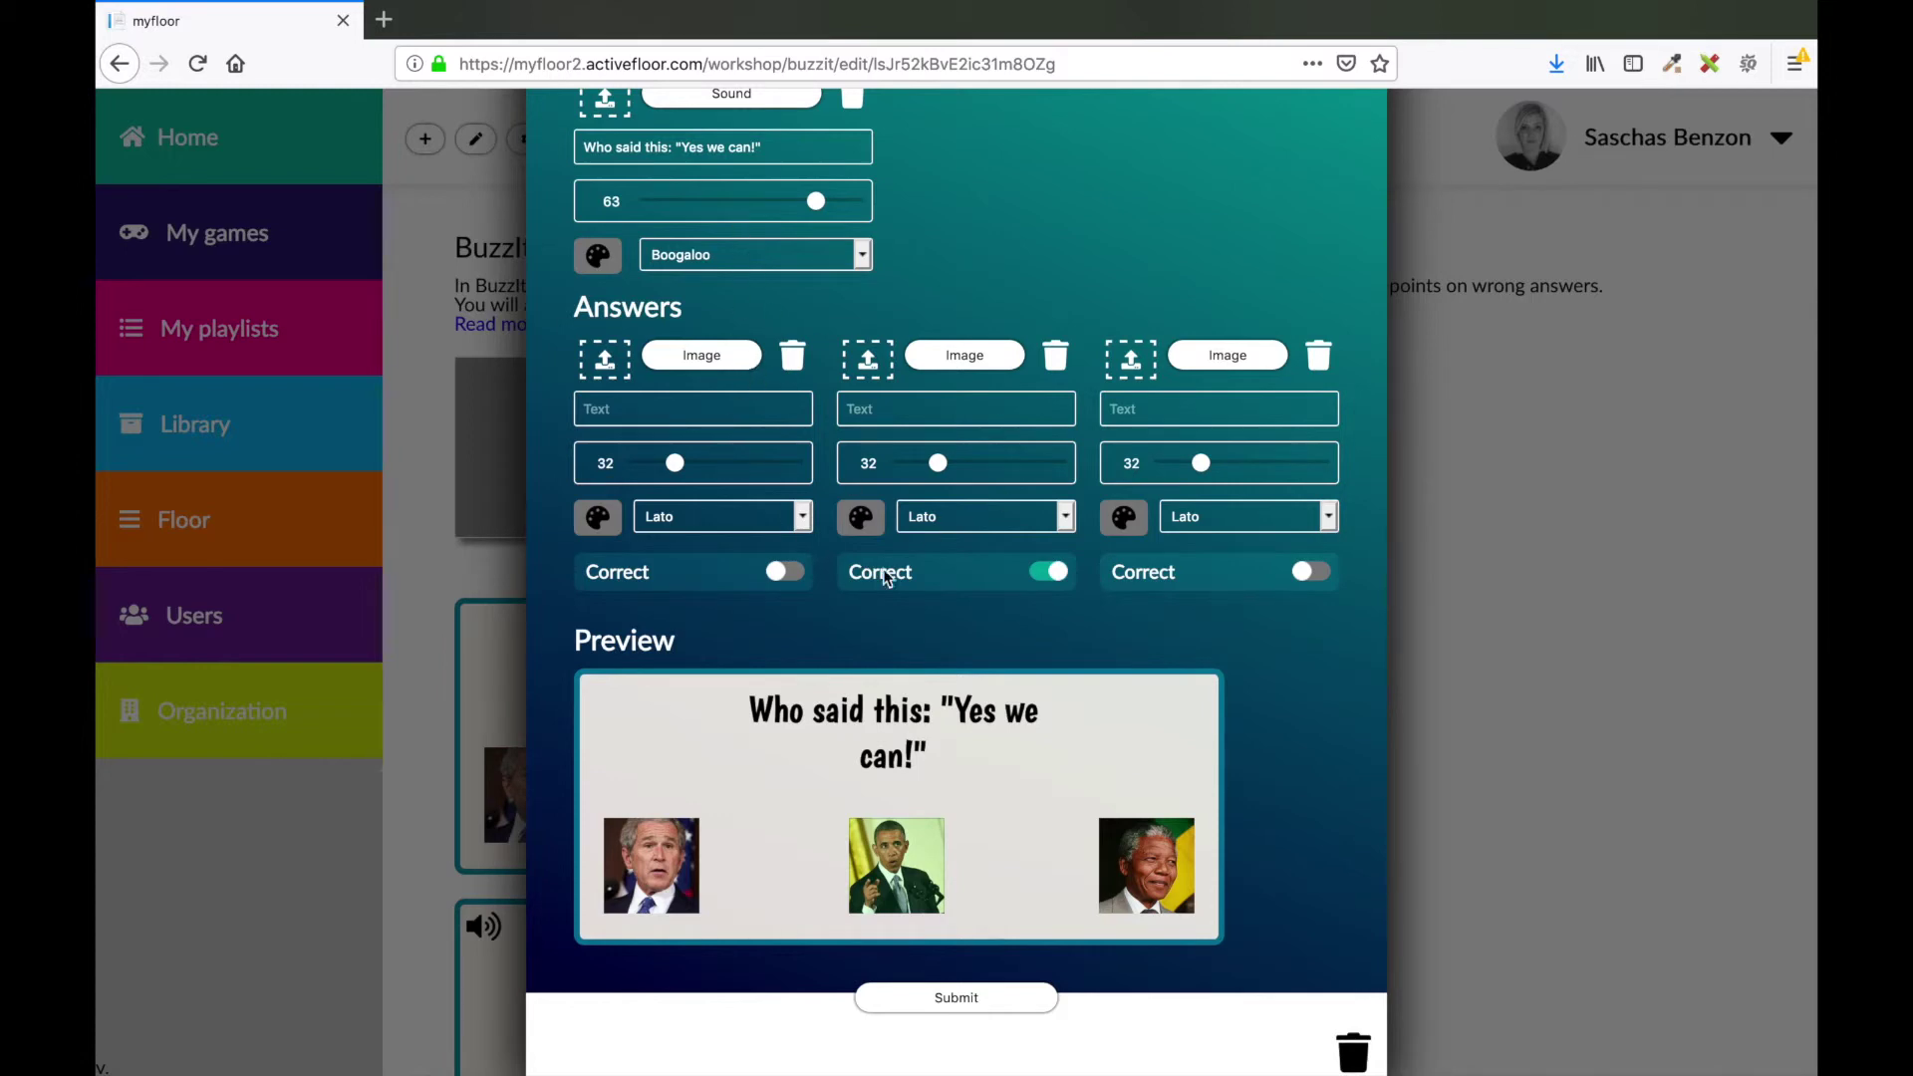
{"action": "left_click", "coordinate": [956, 998]}
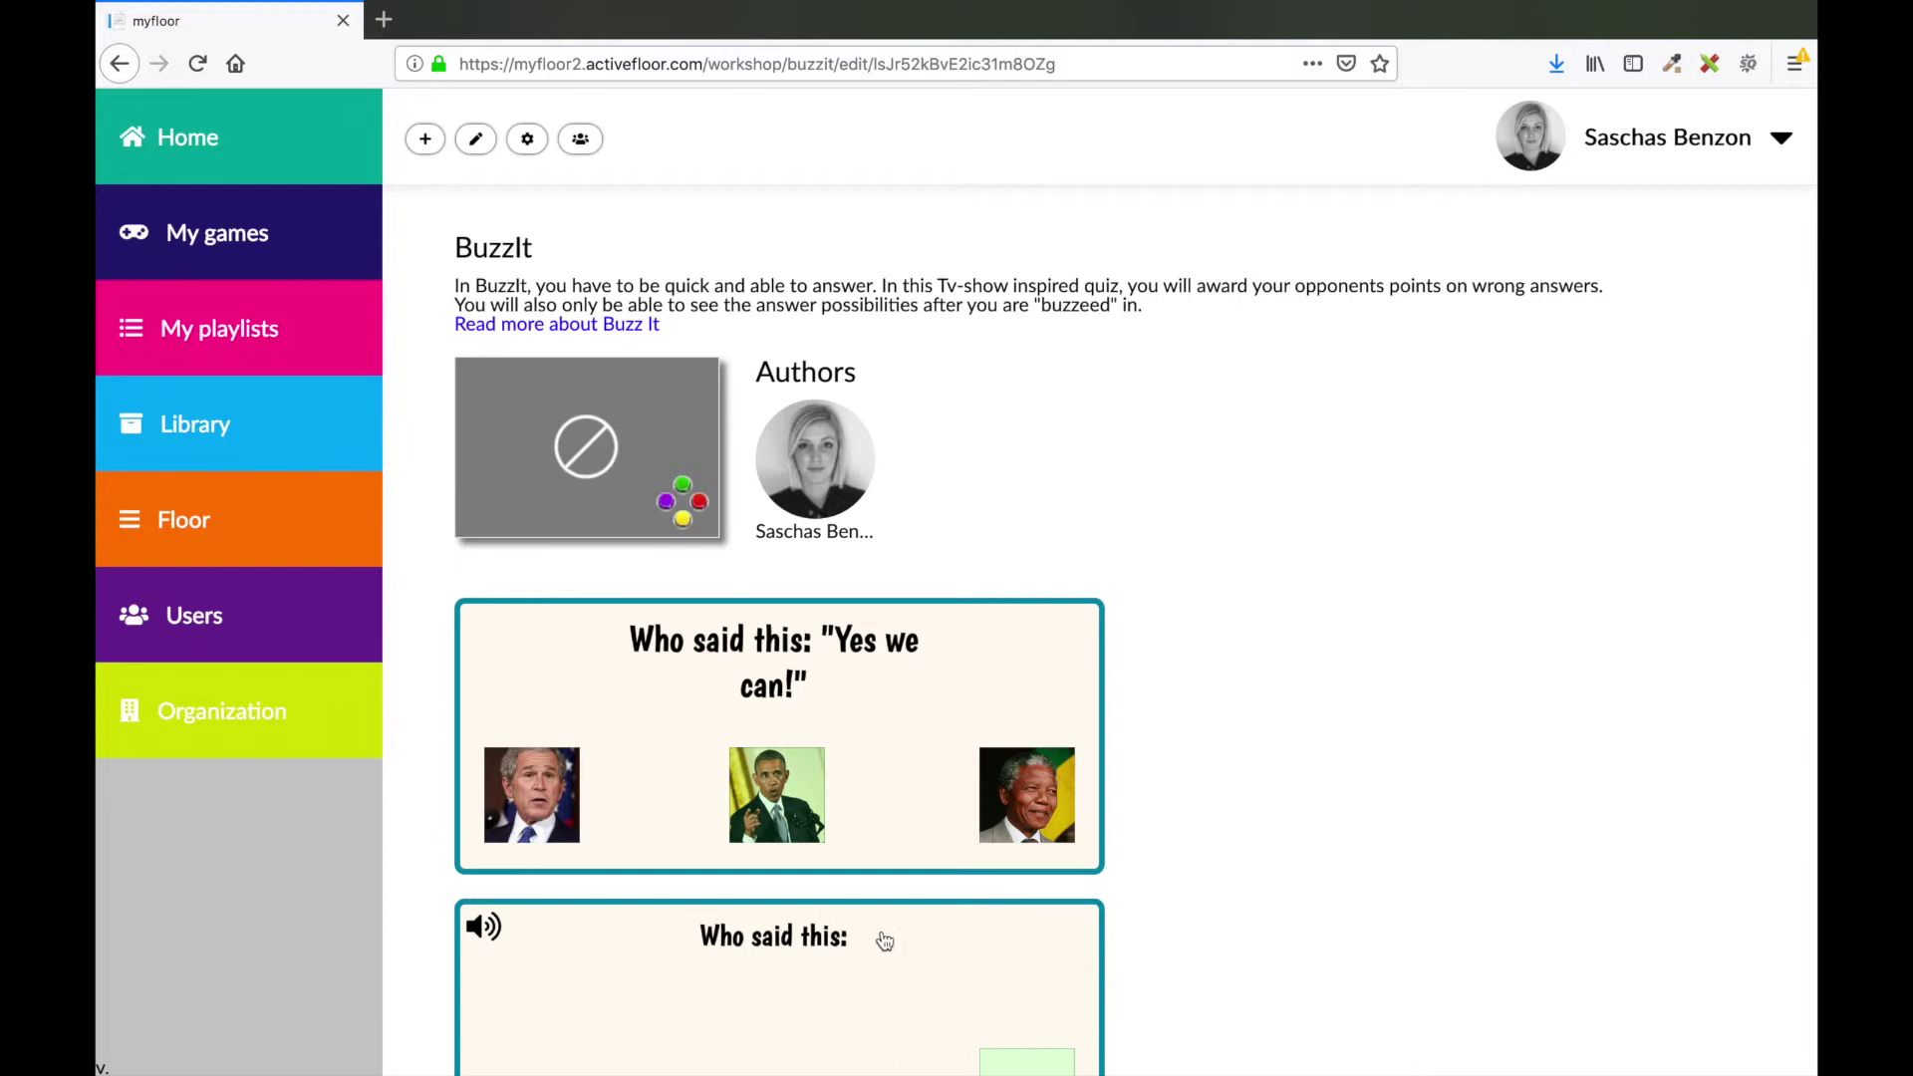
Start a new quiz question with mandela.jpg as its image, using a fixed aspect ratio and shifting the crop slightly to the right
{"action": "left_click", "coordinate": [424, 142]}
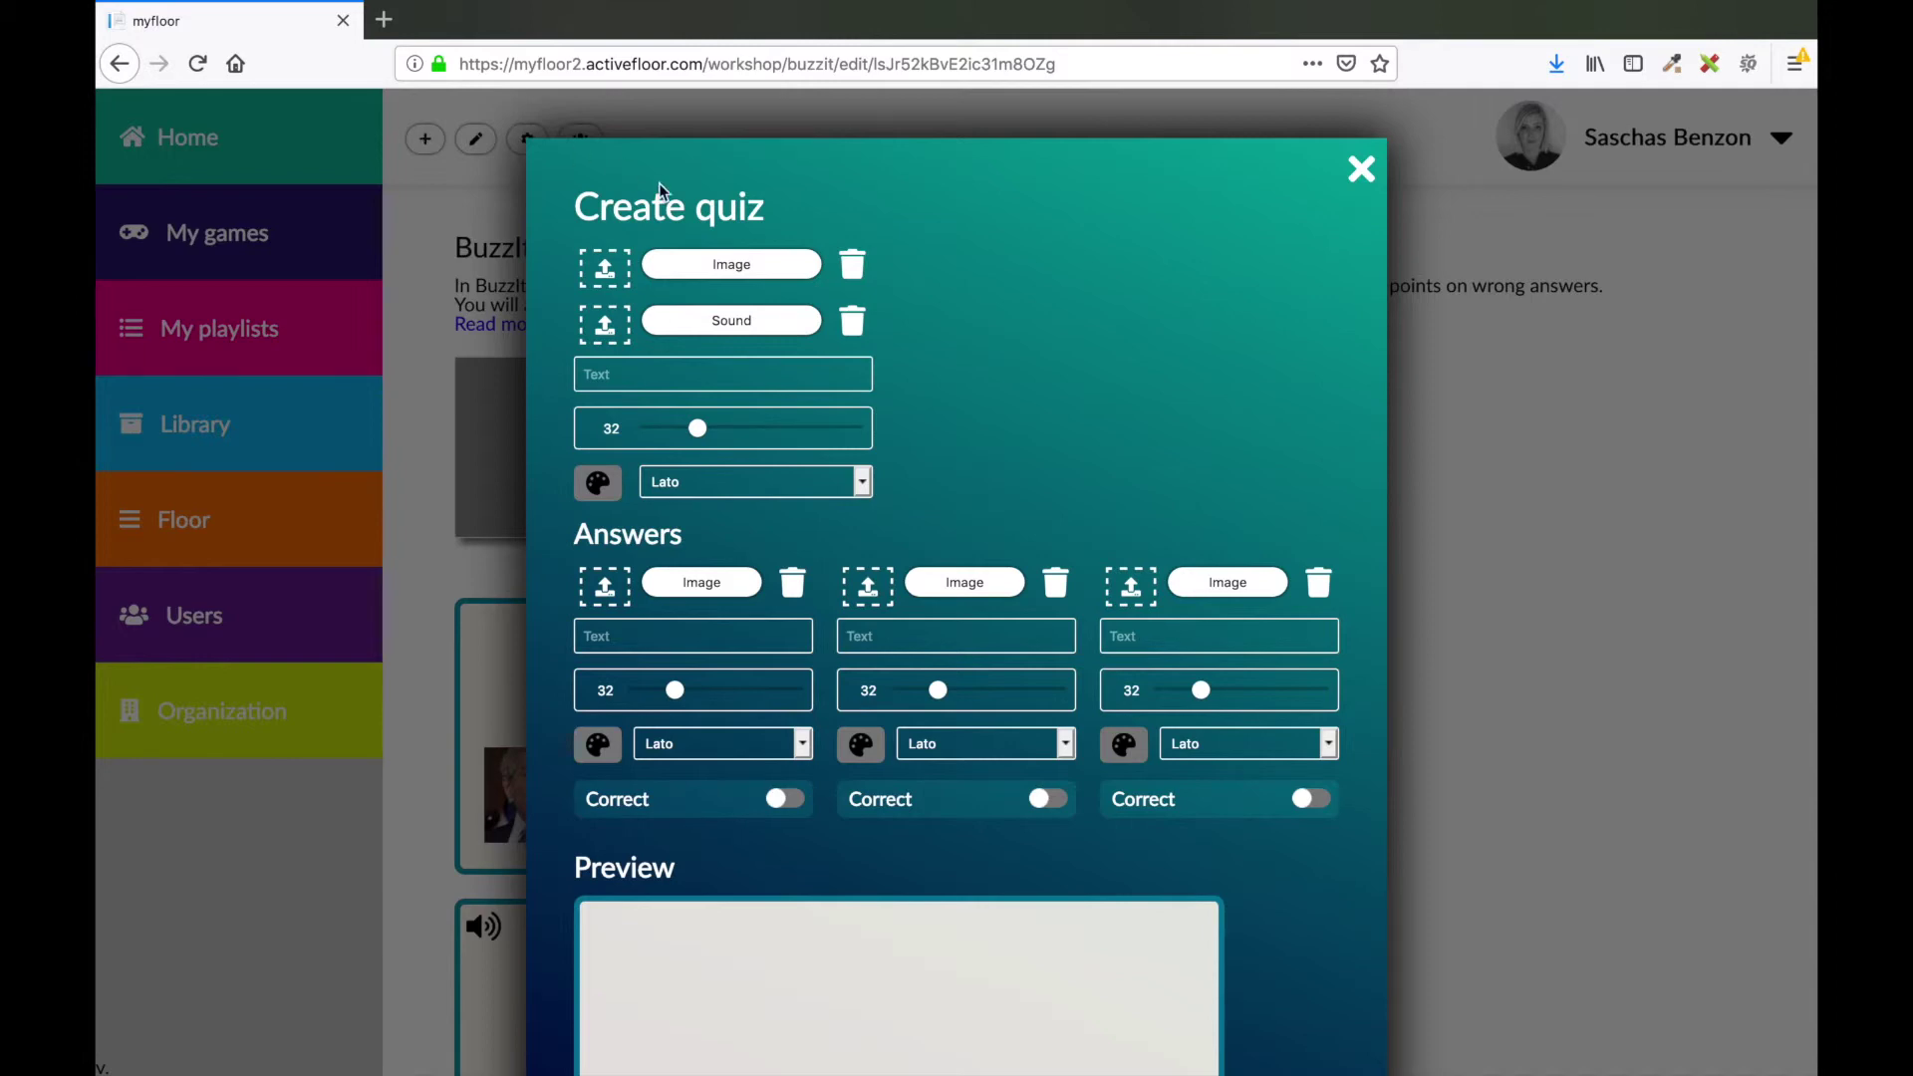
{"action": "left_click", "coordinate": [688, 269]}
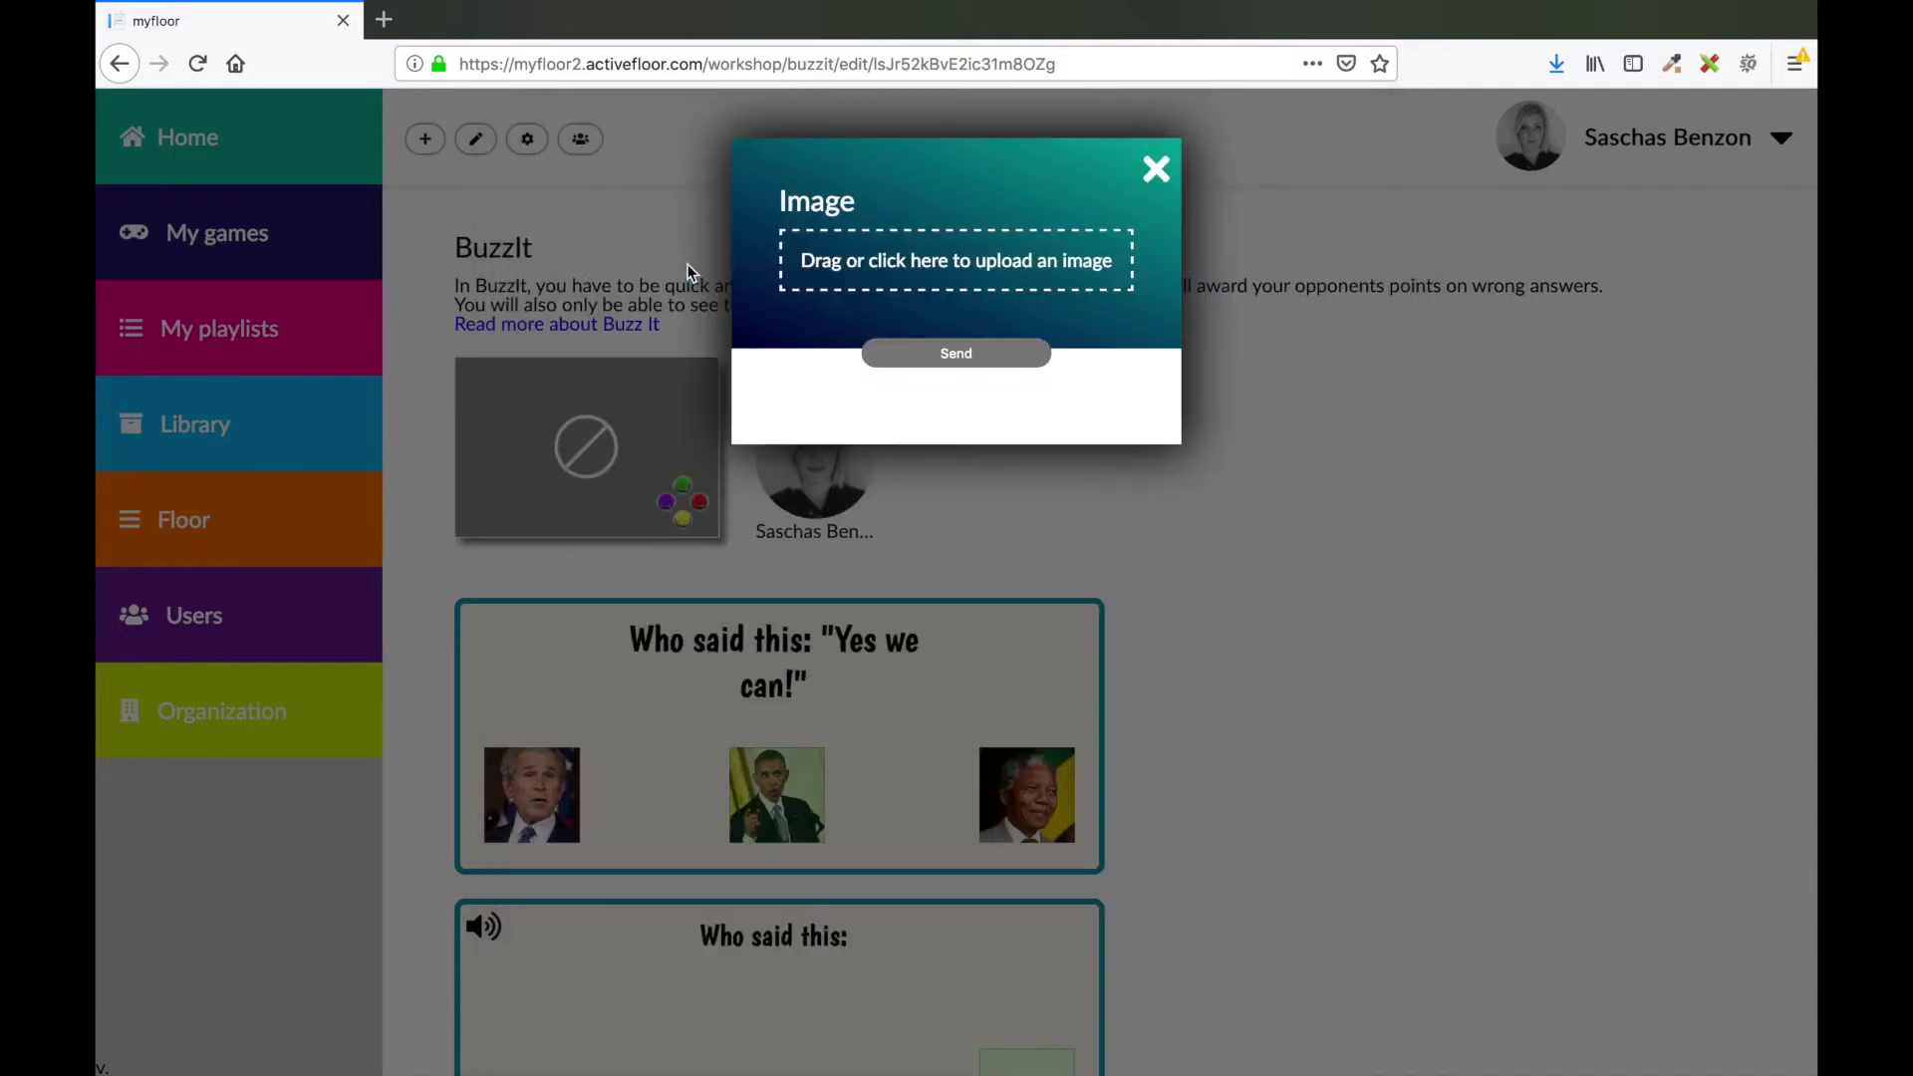
{"action": "left_click", "coordinate": [845, 271]}
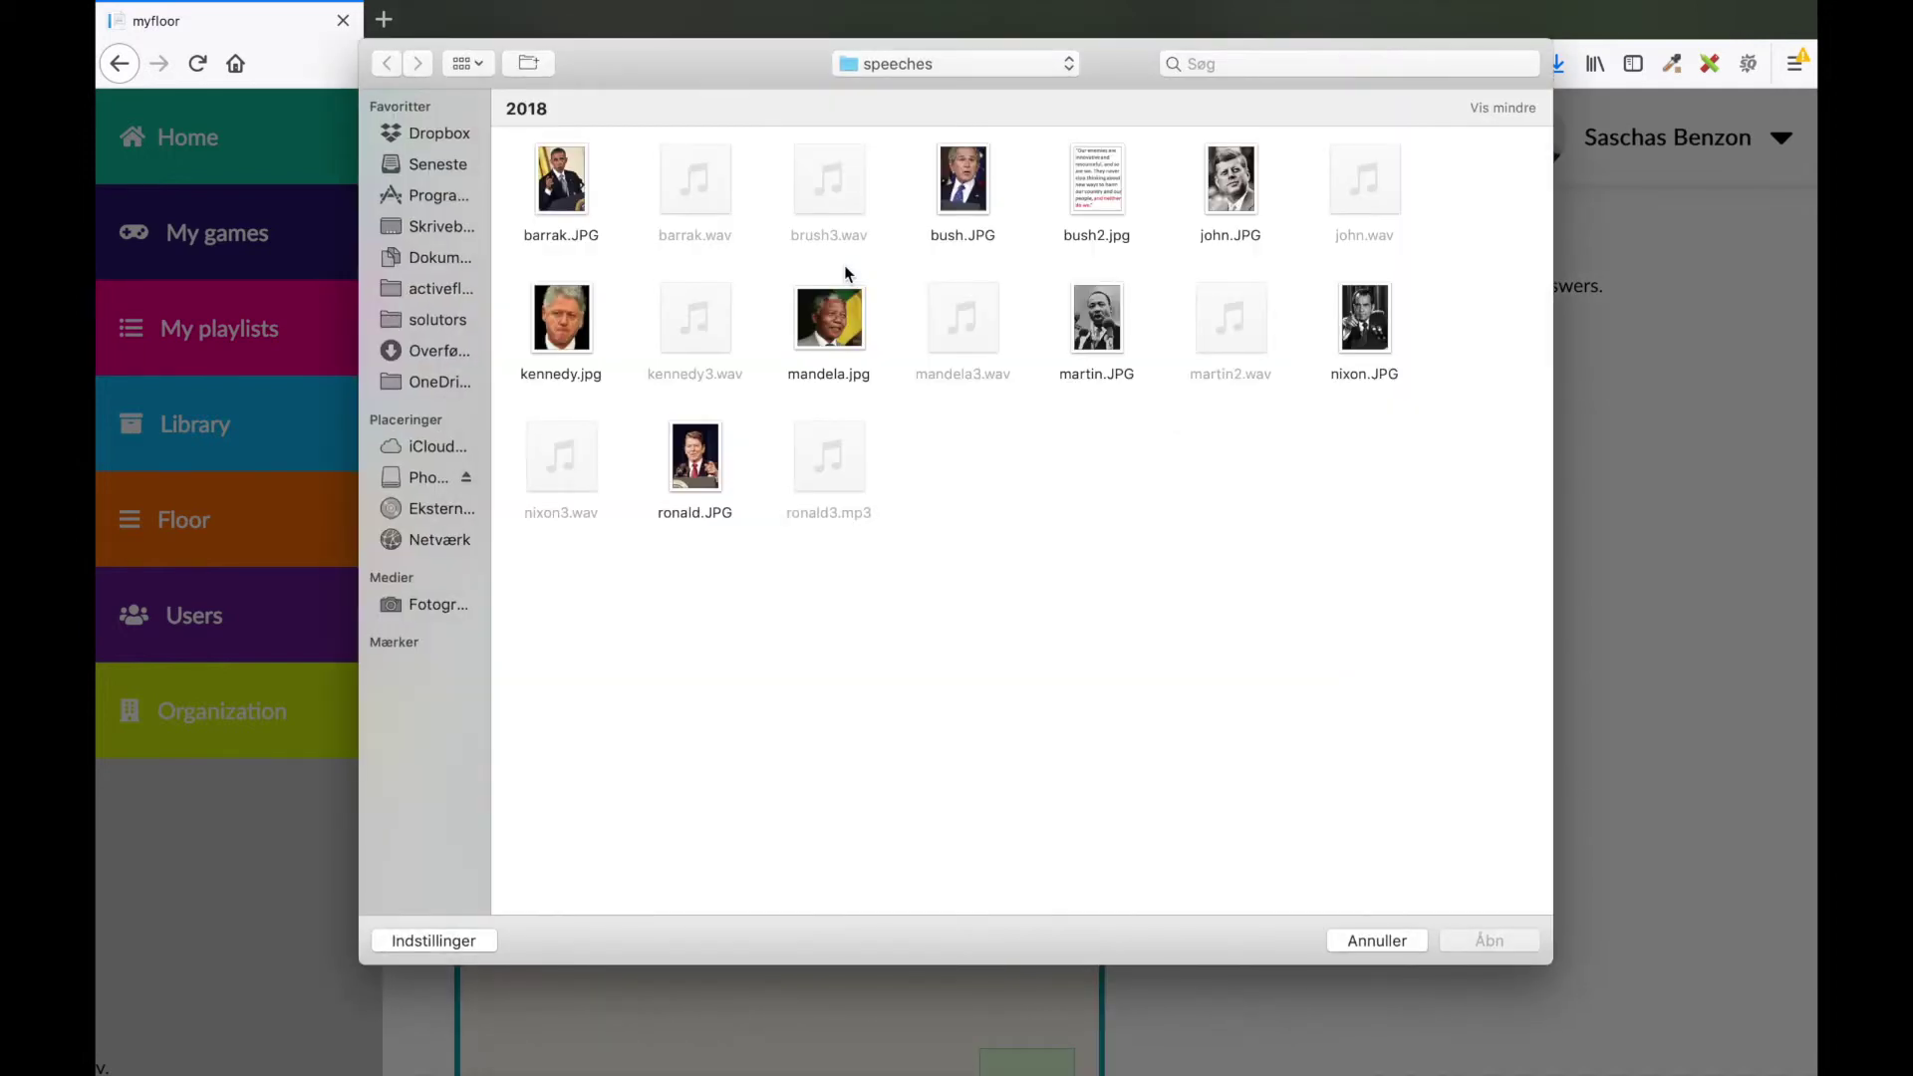
{"action": "double_click", "coordinate": [827, 327]}
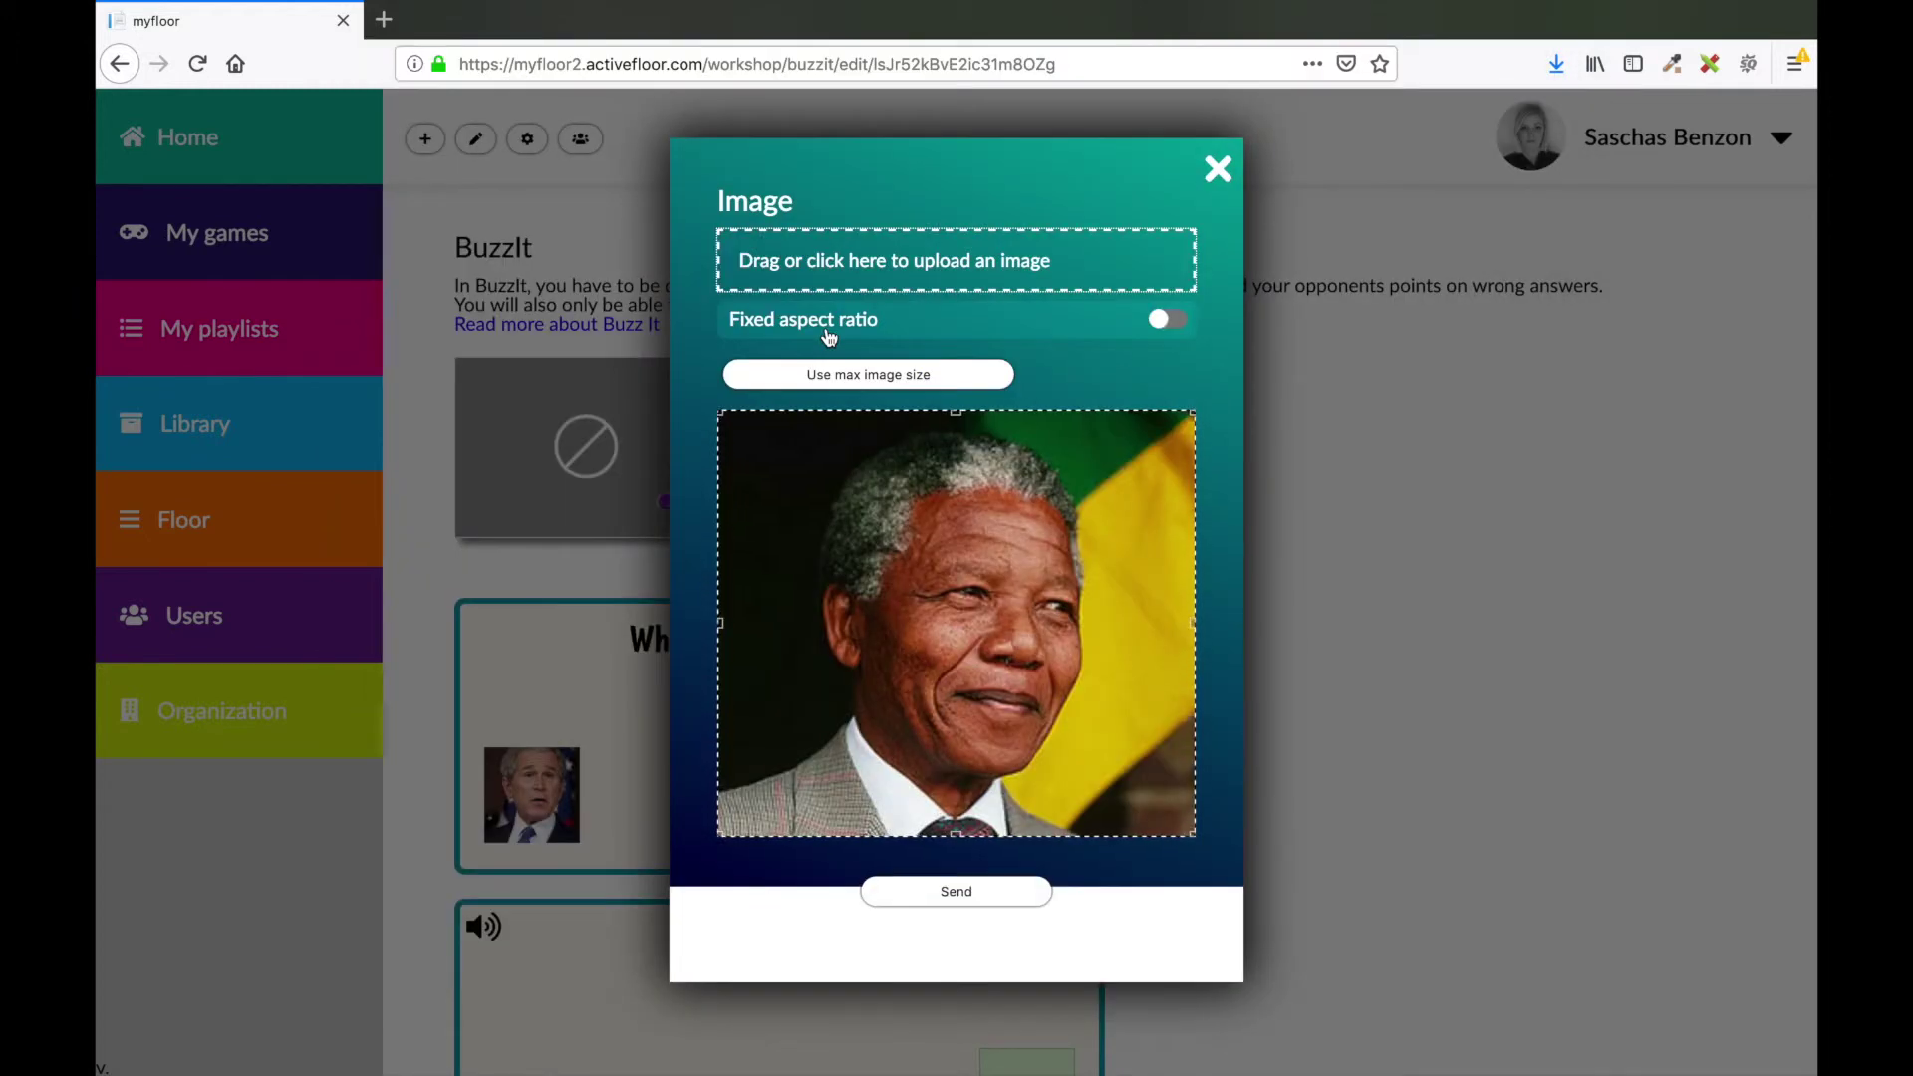
{"action": "left_click", "coordinate": [1164, 320]}
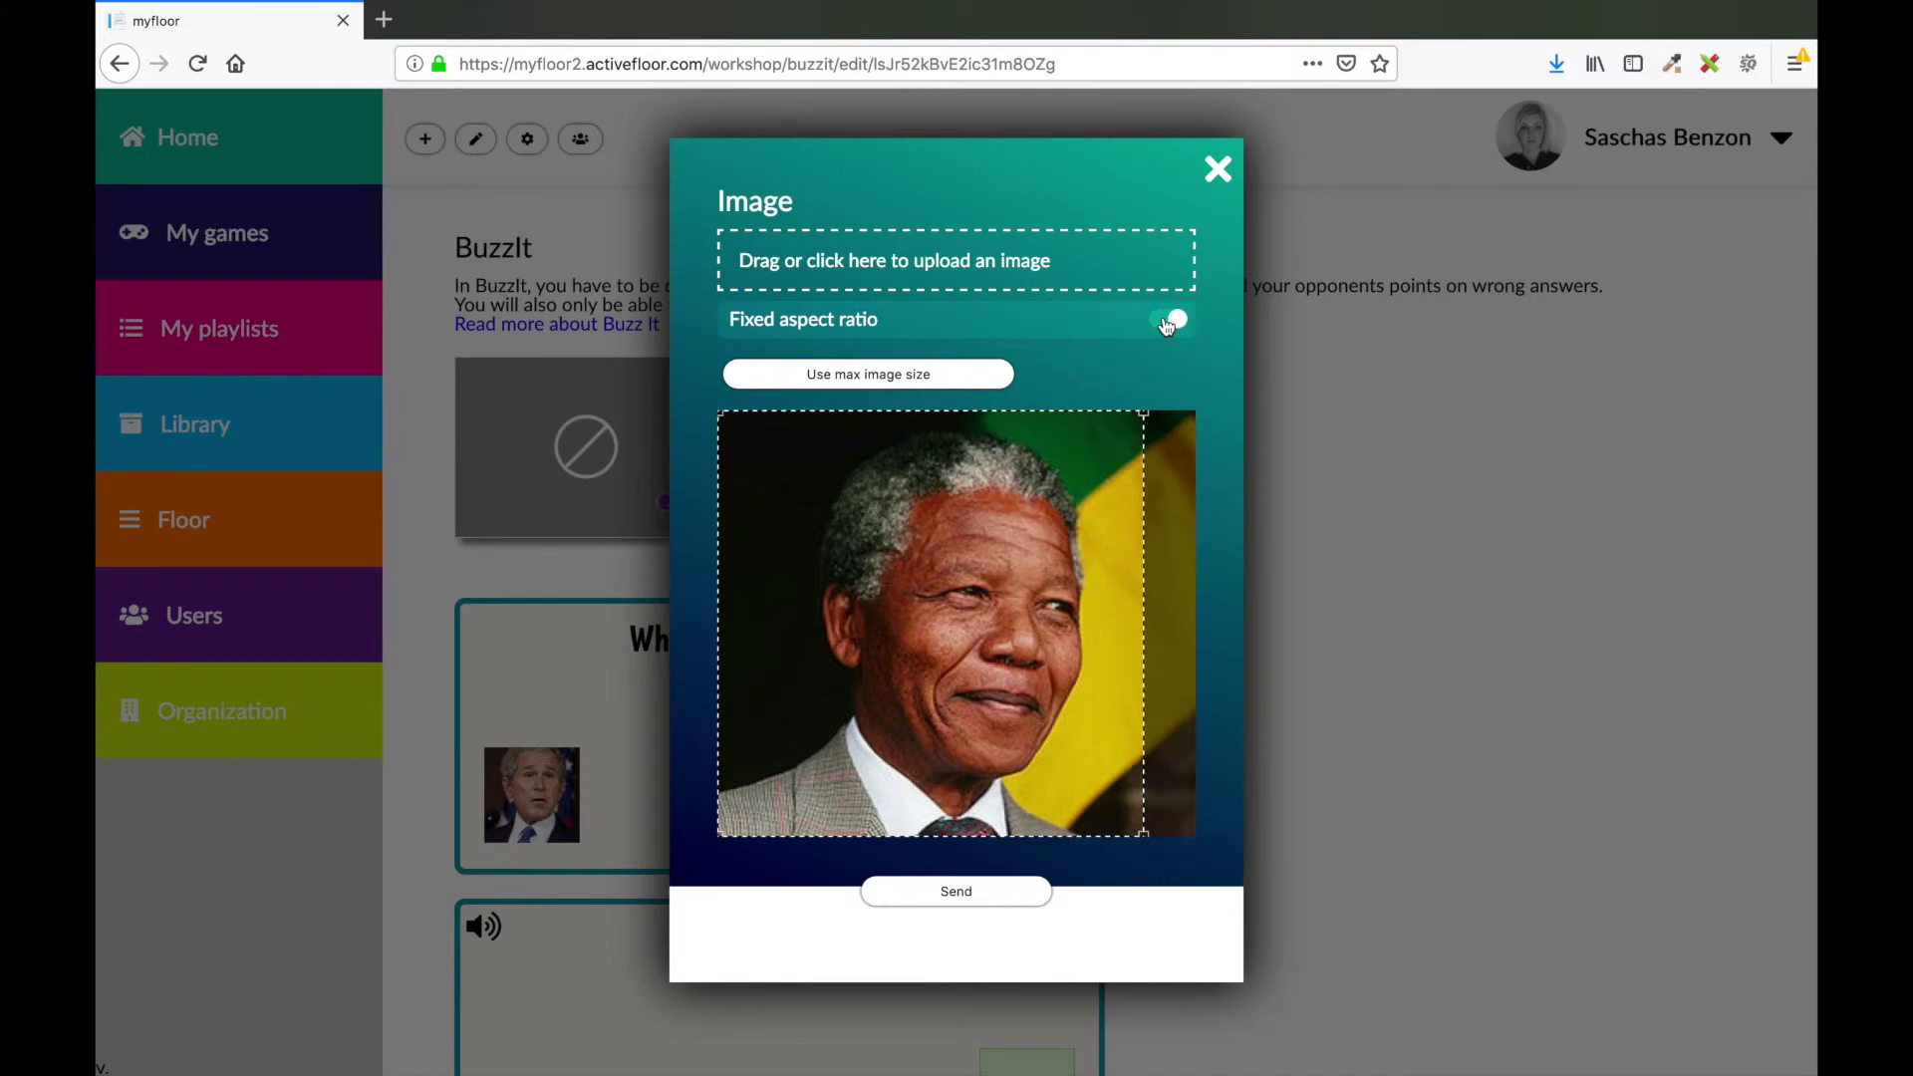
{"action": "left_click_drag", "start_coordinate": [1023, 589], "coordinate": [1045, 589]}
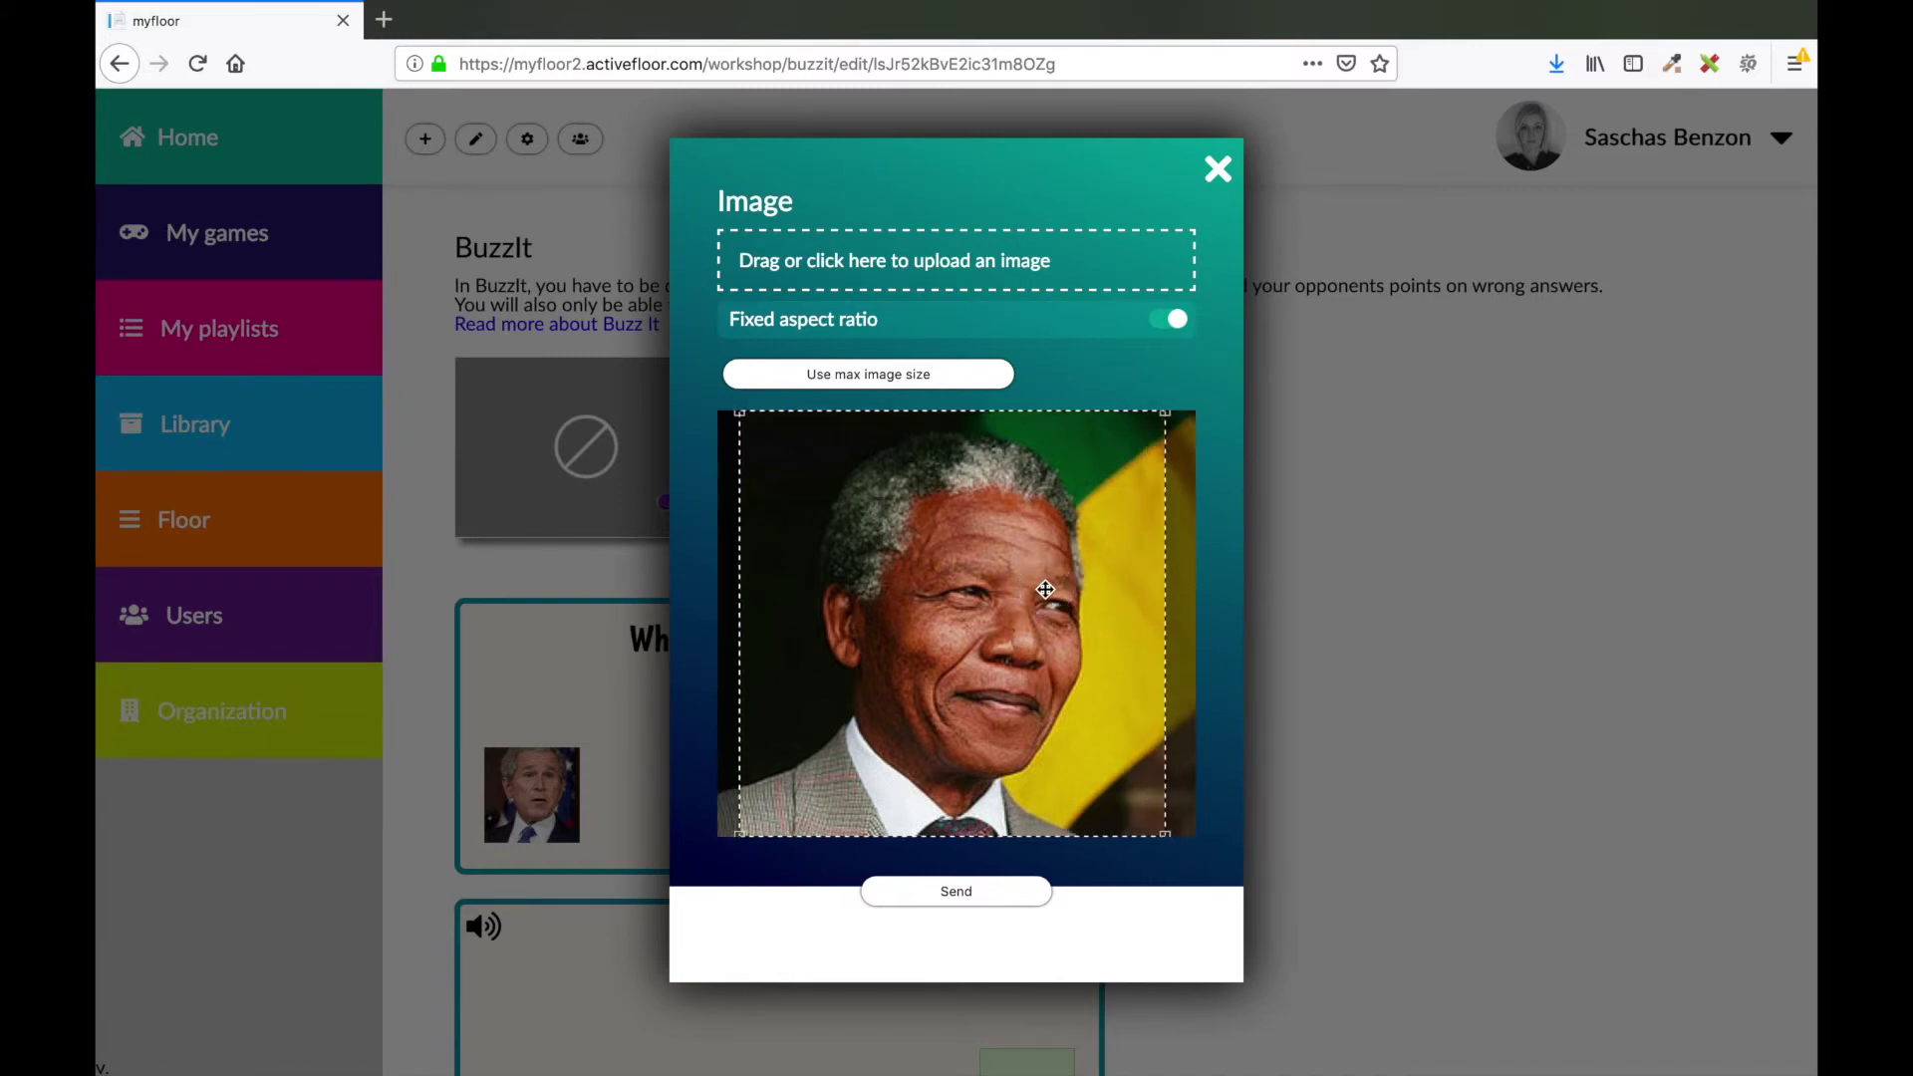
{"action": "left_click", "coordinate": [950, 889]}
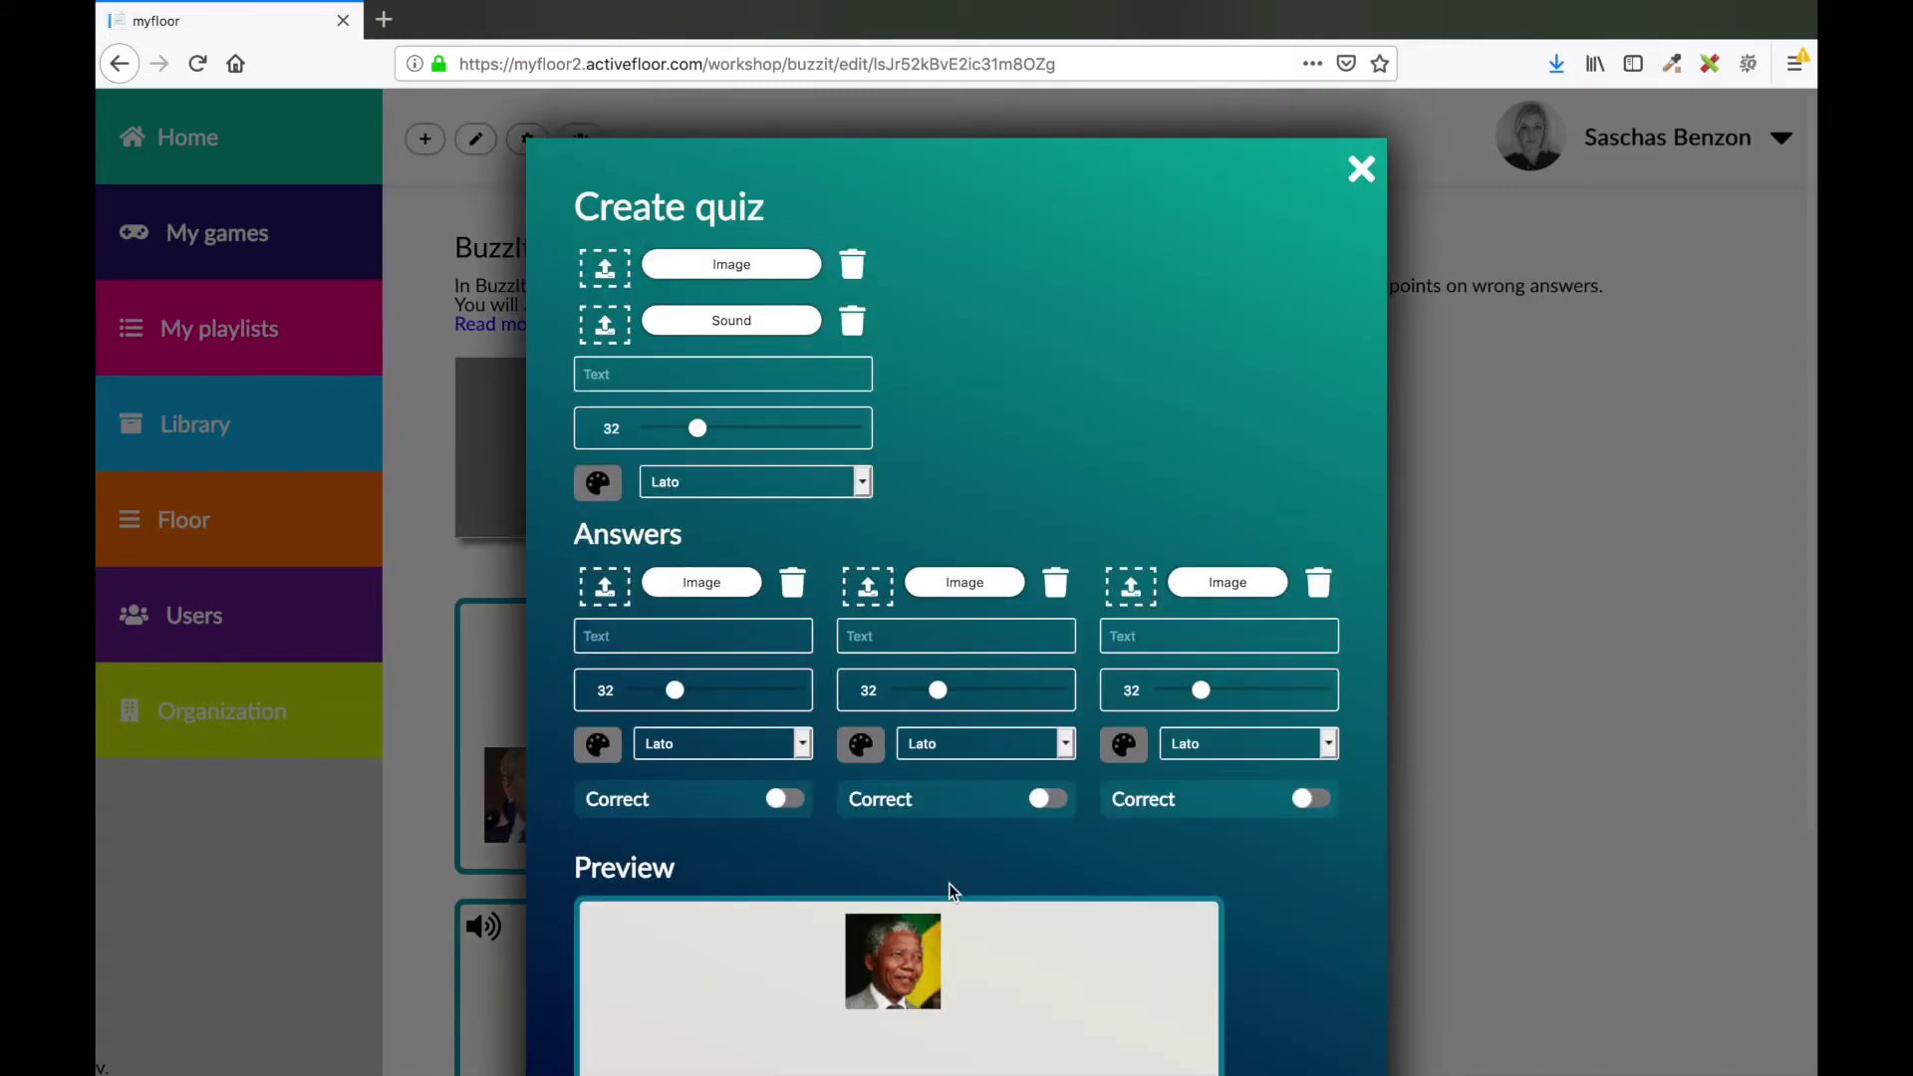
Enter "Nelson Mandela", "Barack Obama" and "Martin Luther King" as the three answer texts of the image question
{"action": "scroll", "coordinate": [948, 883], "scroll_direction": "down", "scroll_amount": 3}
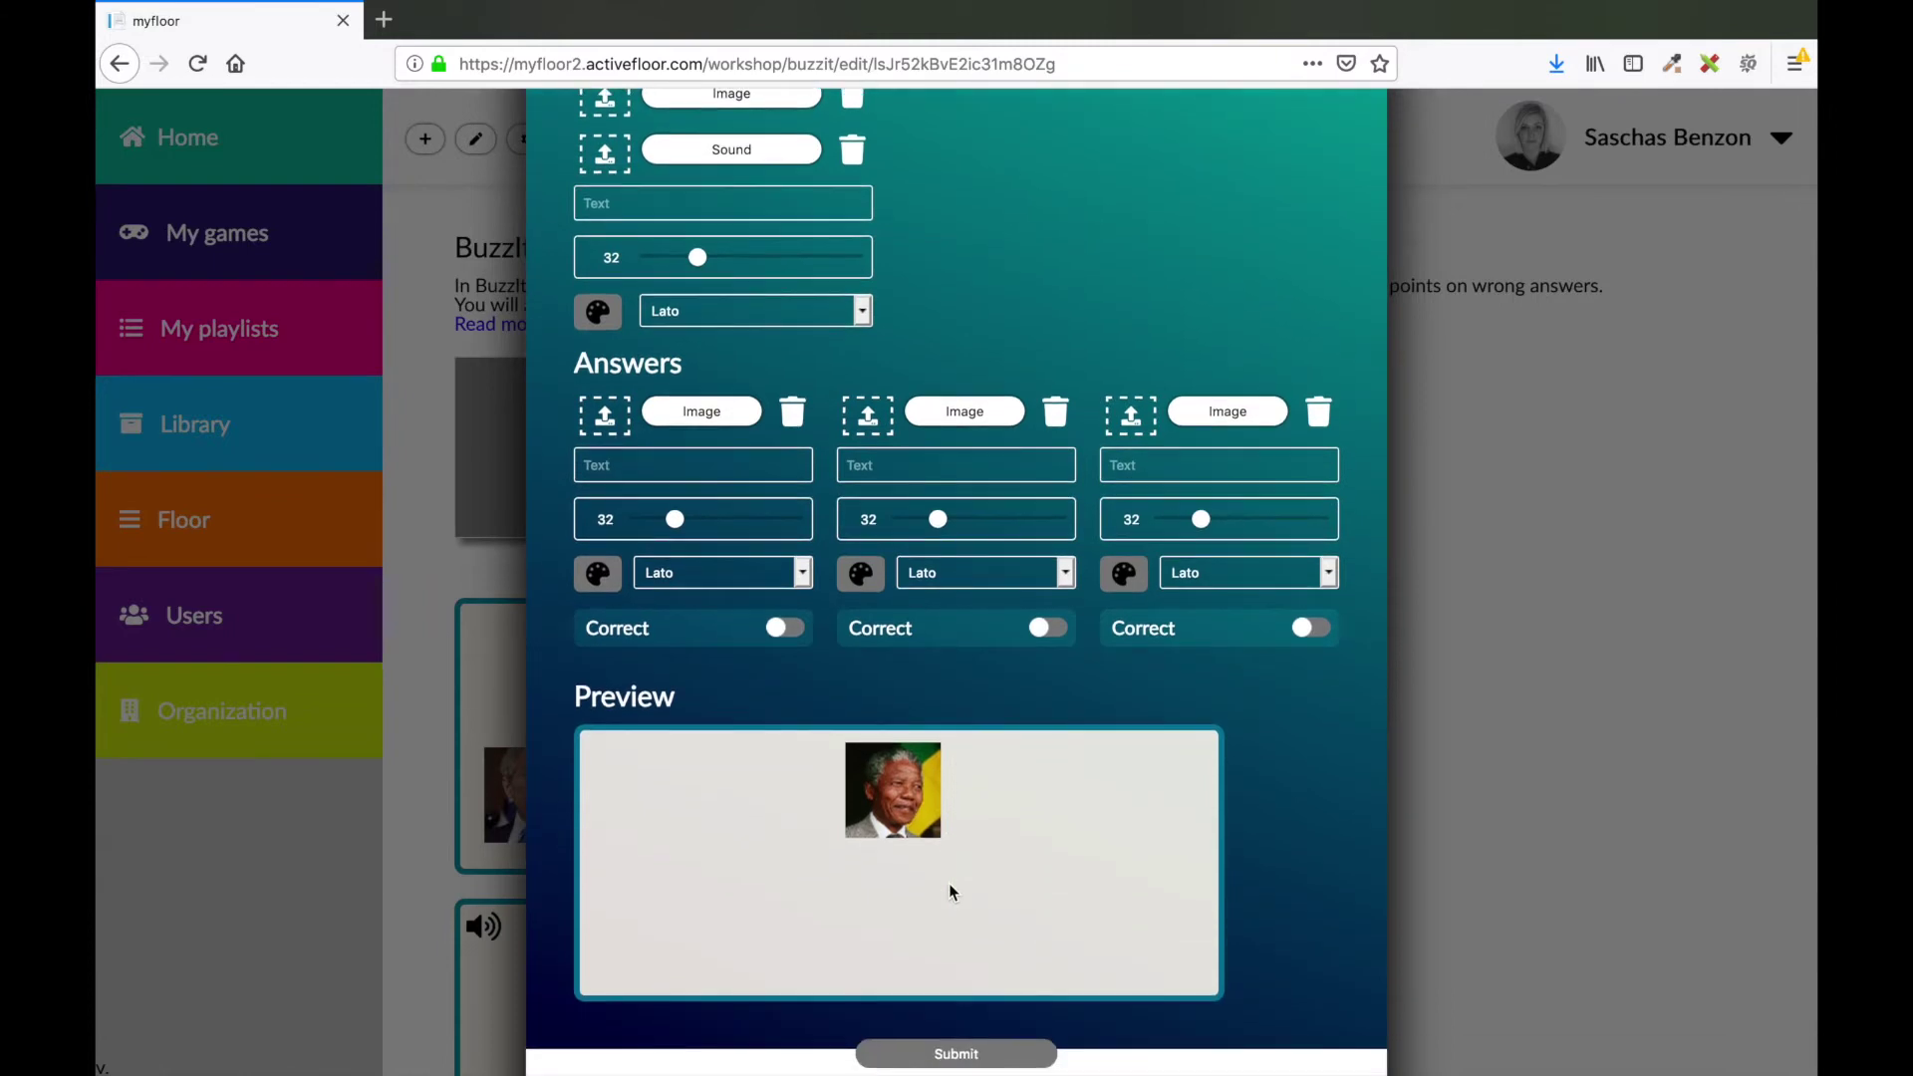
{"action": "left_click", "coordinate": [678, 467]}
{"action": "type", "text": "Nelson Mandela"}
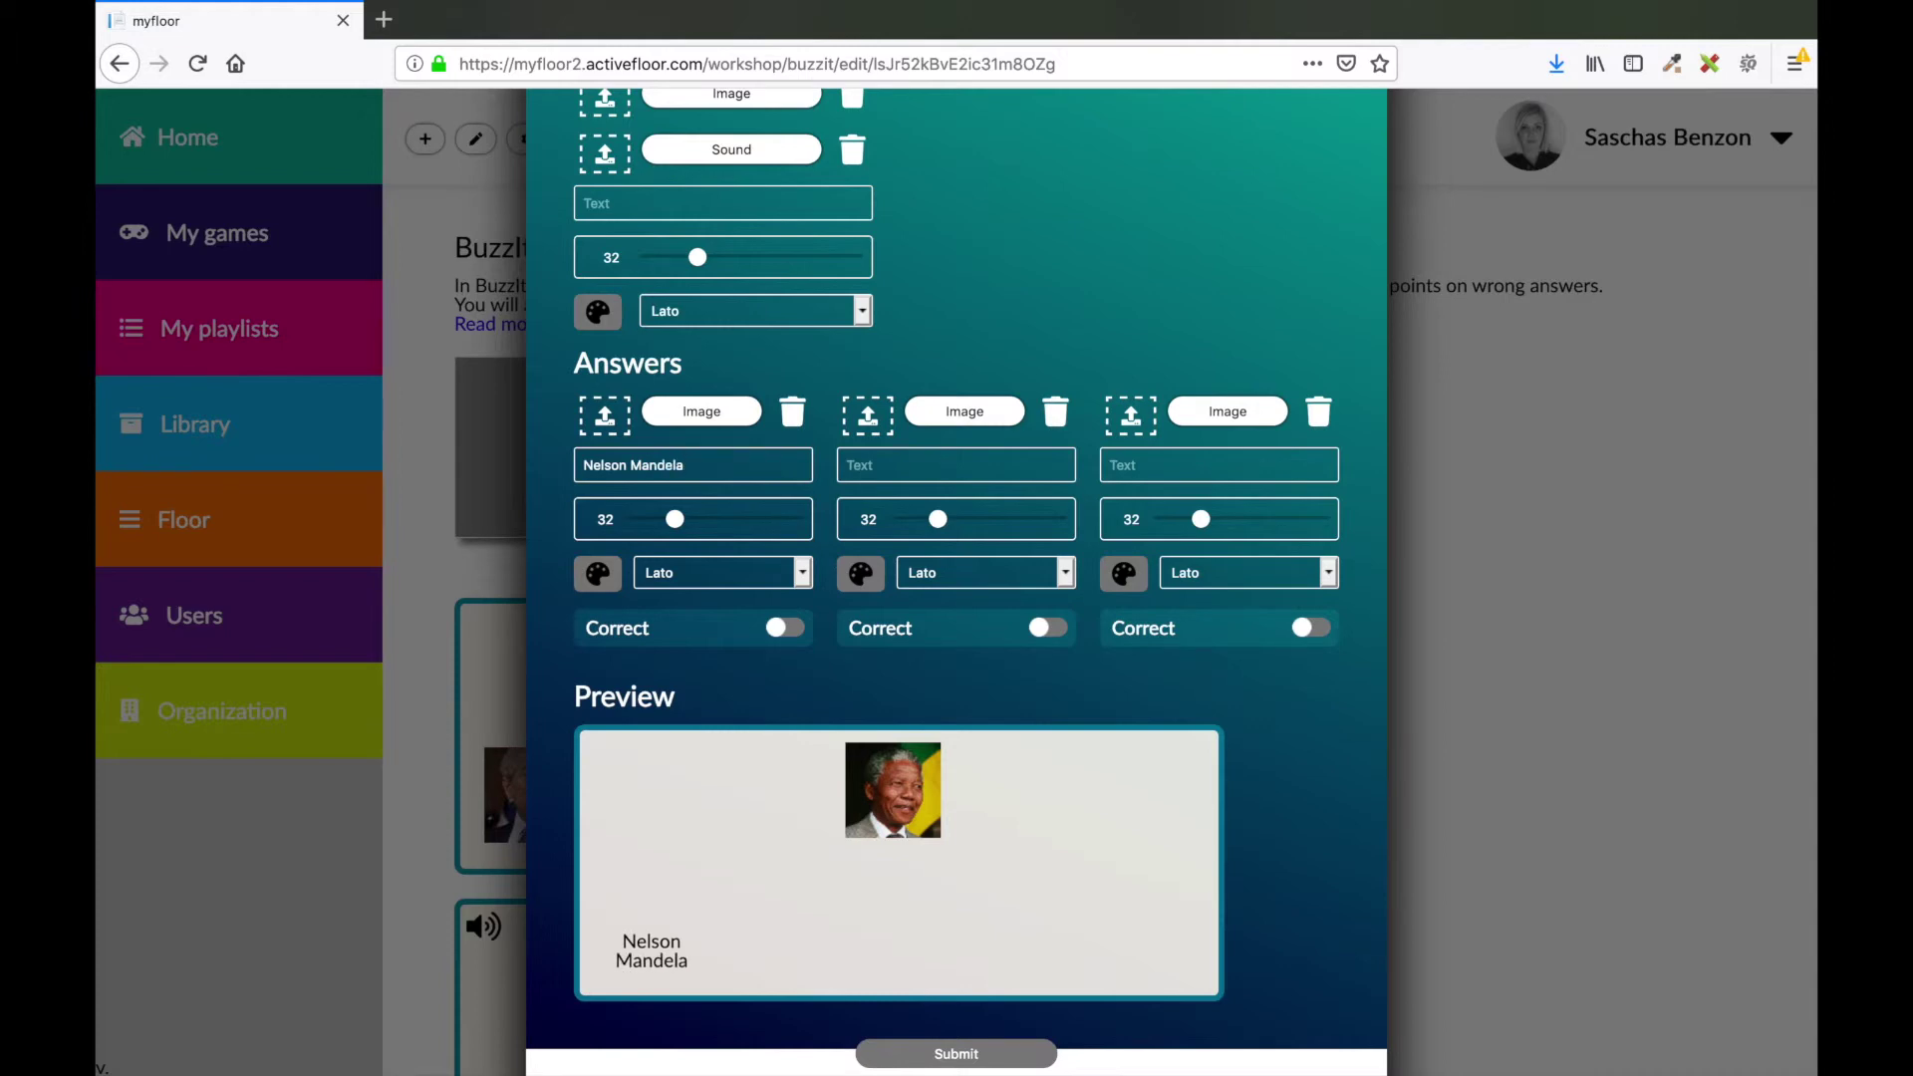
{"action": "left_click", "coordinate": [864, 476]}
{"action": "type", "text": "Barack Obama"}
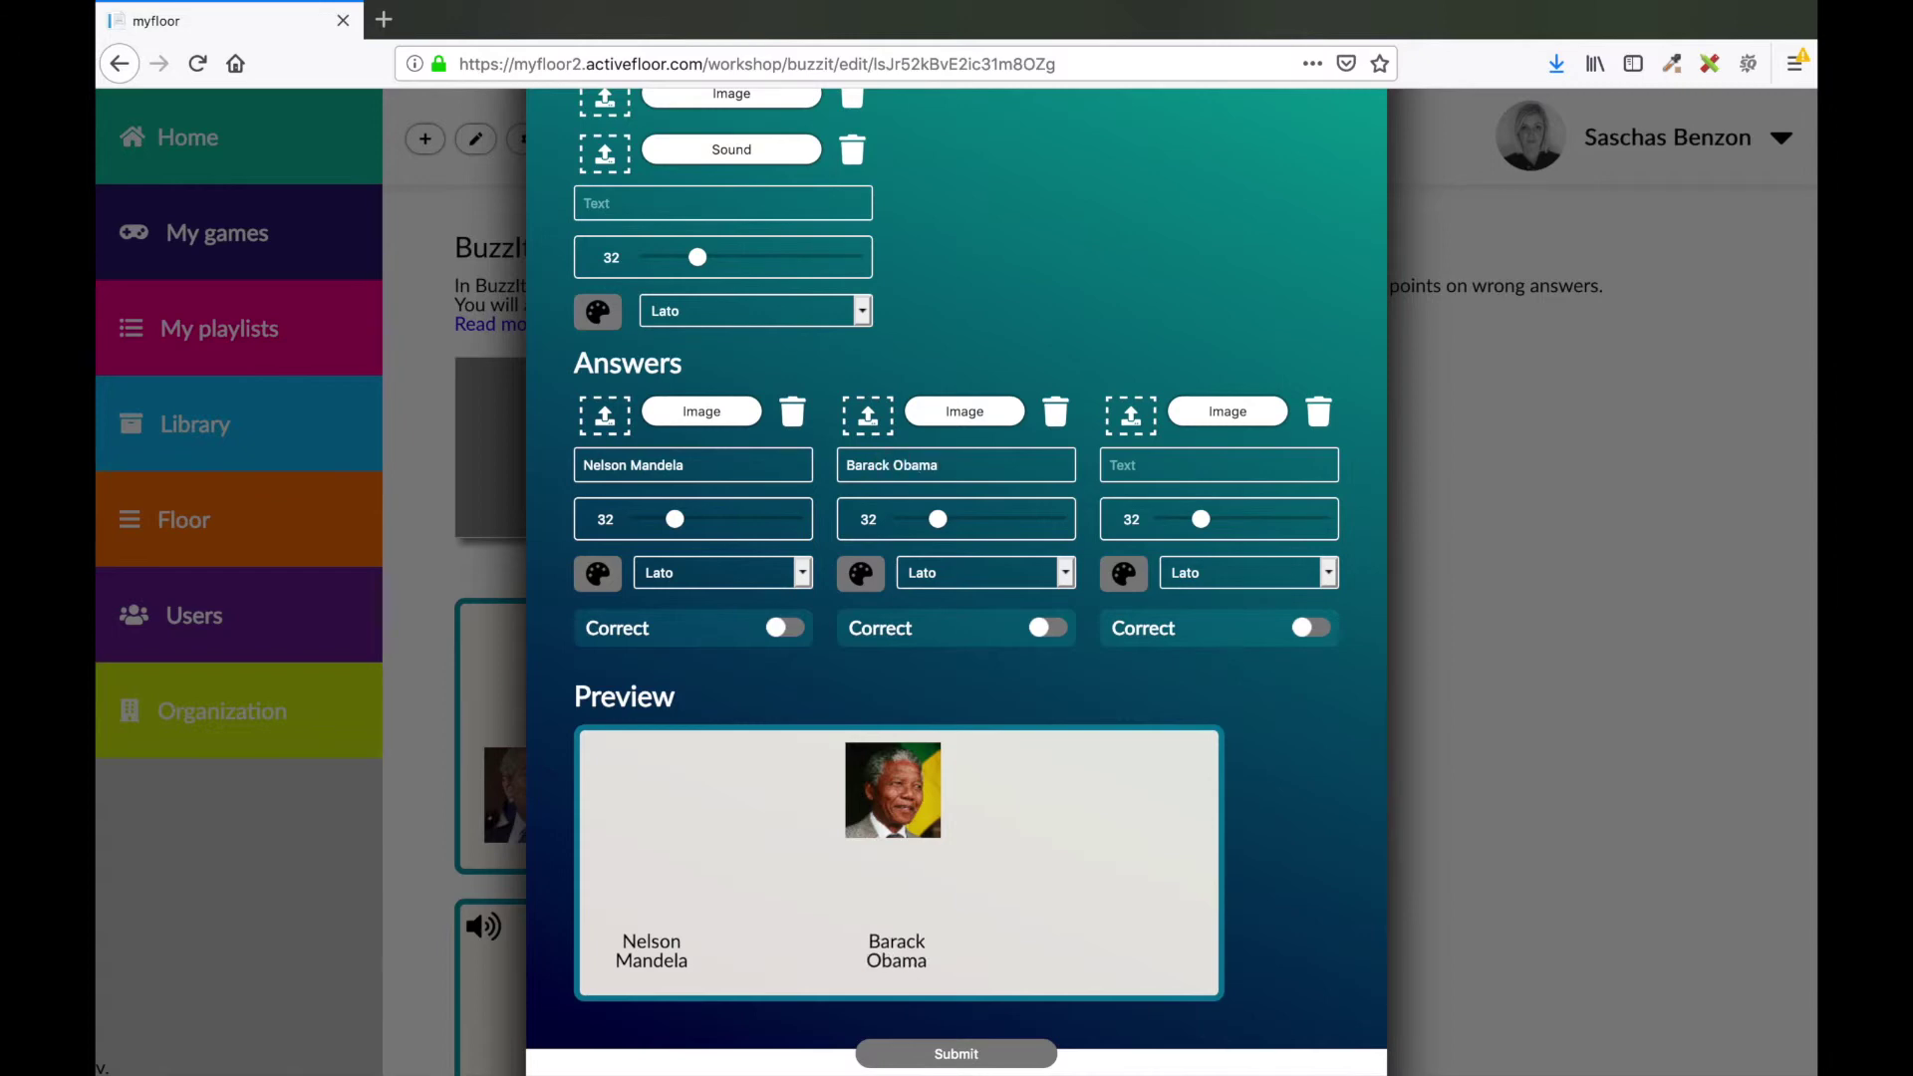
{"action": "left_click", "coordinate": [1170, 457]}
{"action": "type", "text": "Martin Luther King"}
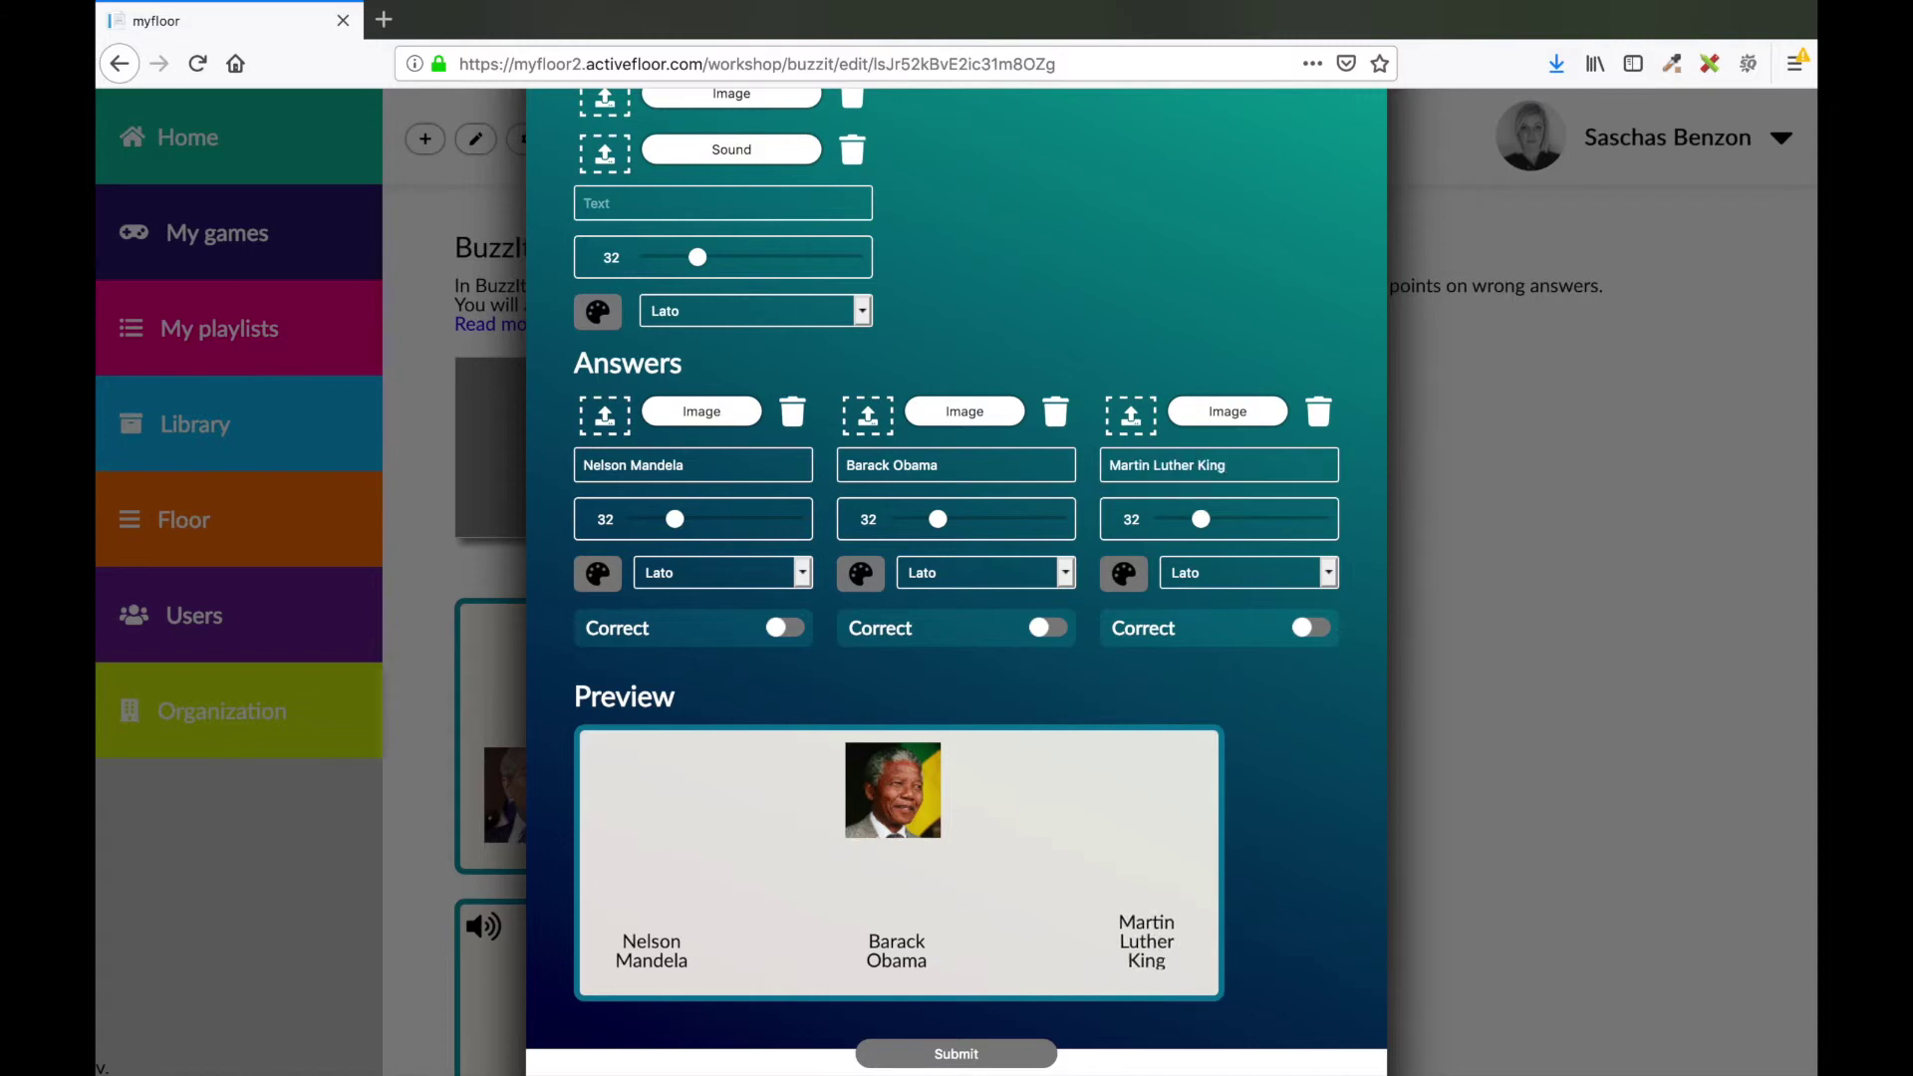
Increase the text size of all three answers to 40
{"action": "left_click_drag", "start_coordinate": [1203, 521], "coordinate": [1227, 530]}
{"action": "left_click_drag", "start_coordinate": [942, 522], "coordinate": [962, 519]}
{"action": "left_click_drag", "start_coordinate": [687, 526], "coordinate": [697, 522]}
Set the font of the Nelson Mandela, Barack Obama and Martin Luther King answers to Boogaloo
{"action": "left_click", "coordinate": [715, 582]}
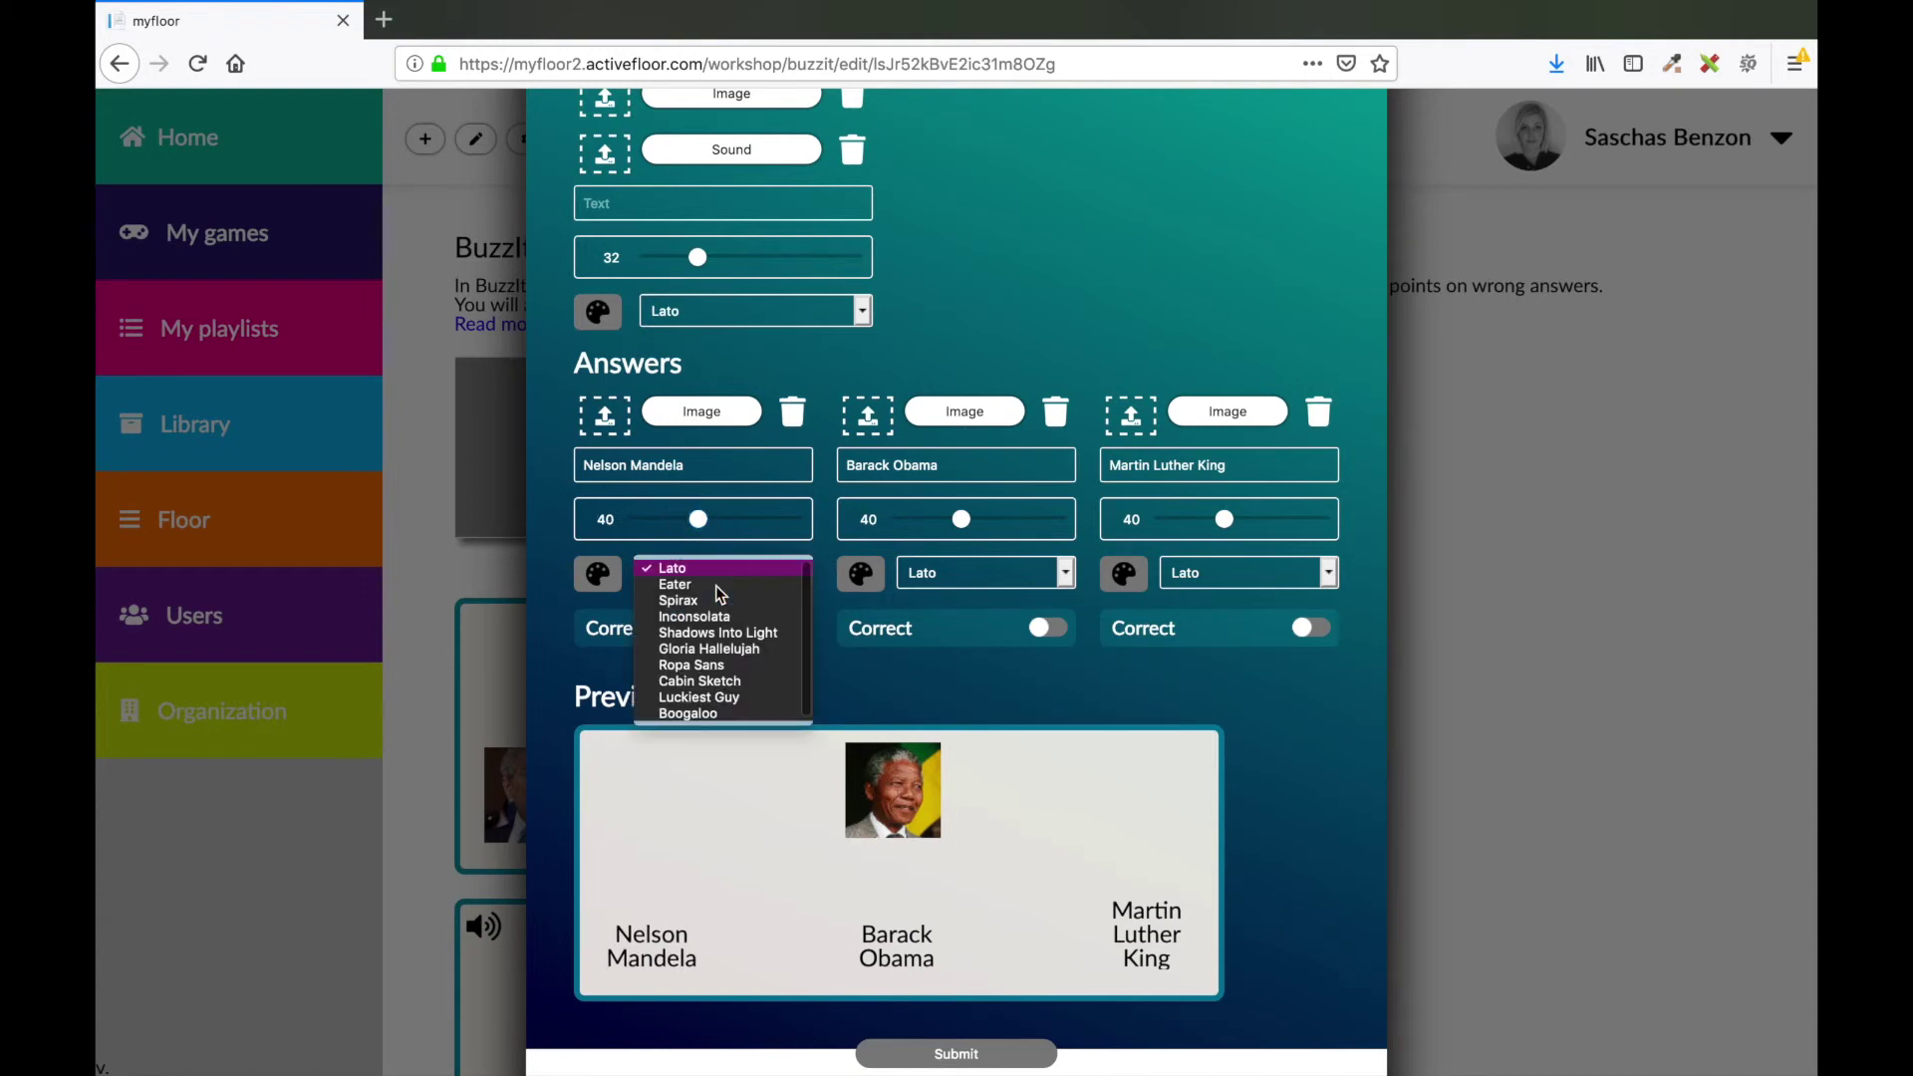
{"action": "left_click", "coordinate": [688, 714]}
{"action": "left_click", "coordinate": [940, 576]}
{"action": "left_click", "coordinate": [951, 713]}
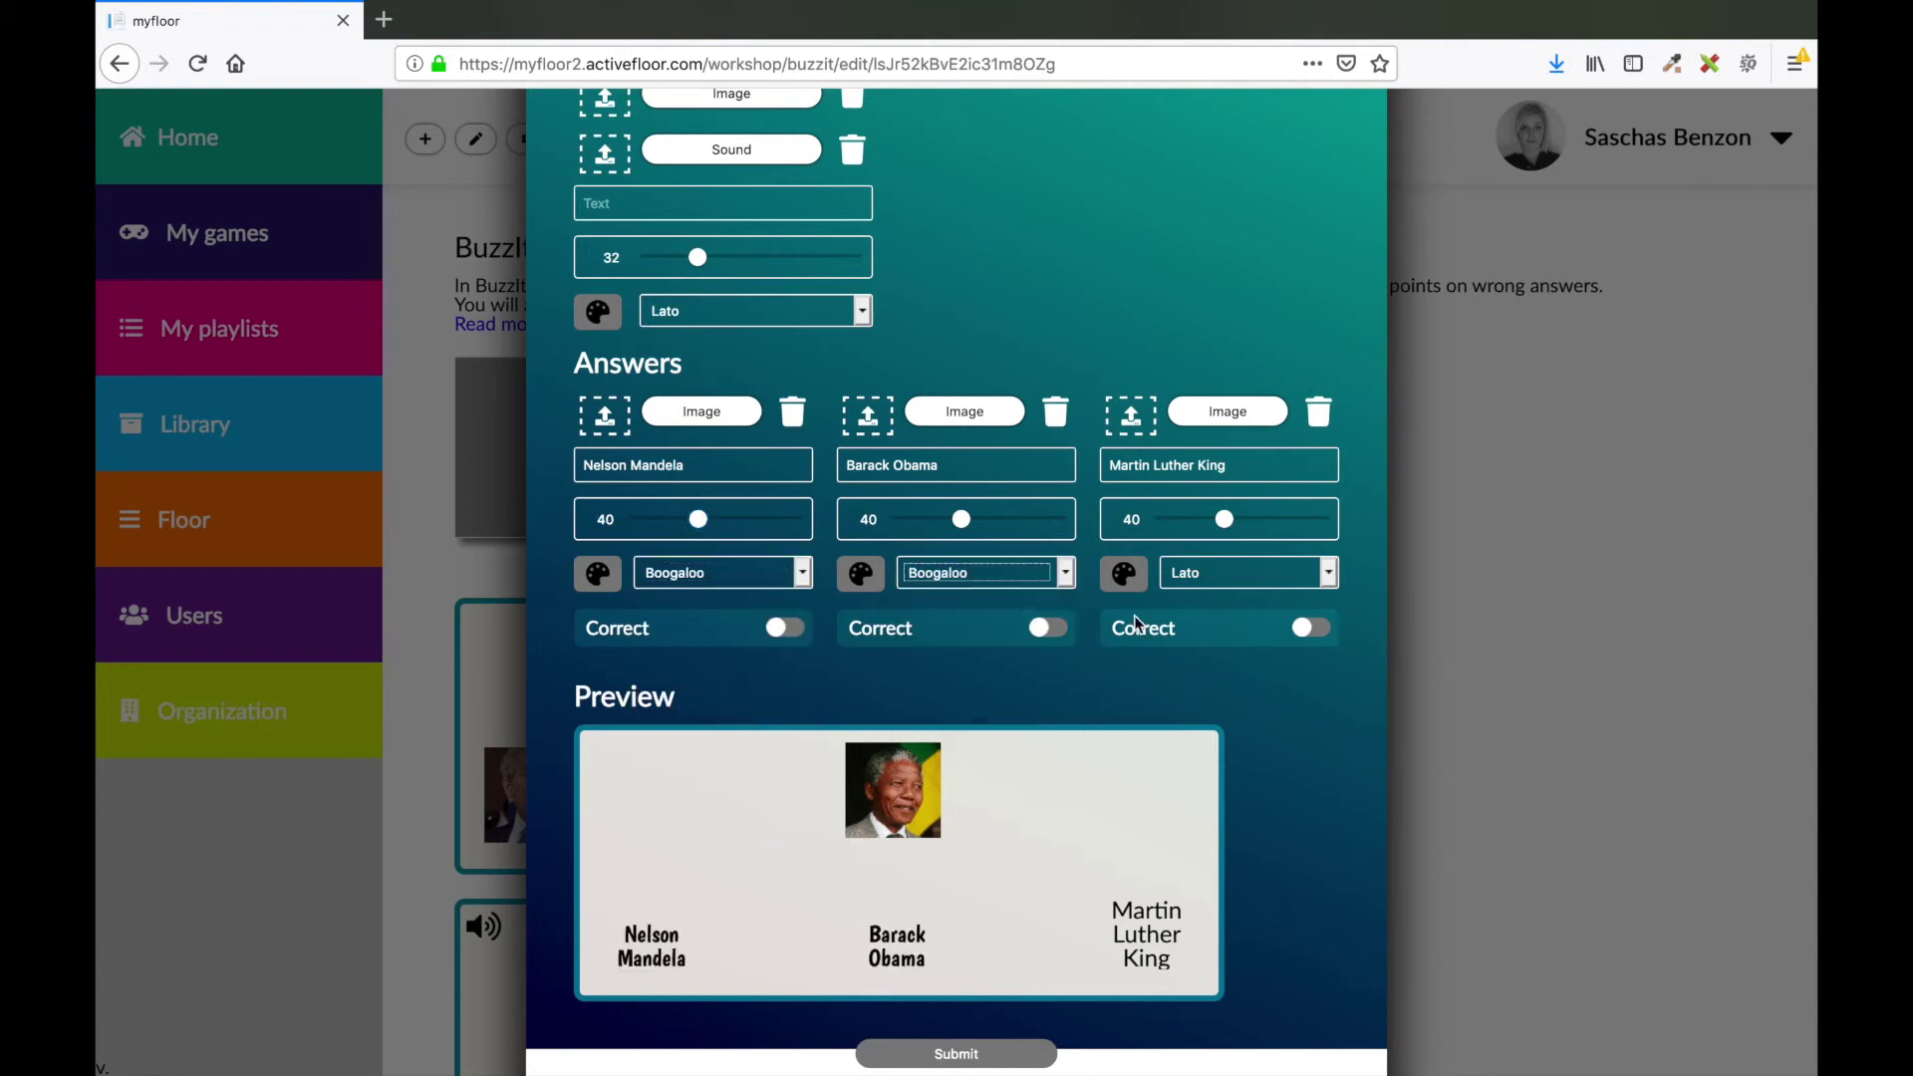
{"action": "left_click", "coordinate": [1235, 575]}
{"action": "left_click", "coordinate": [1243, 713]}
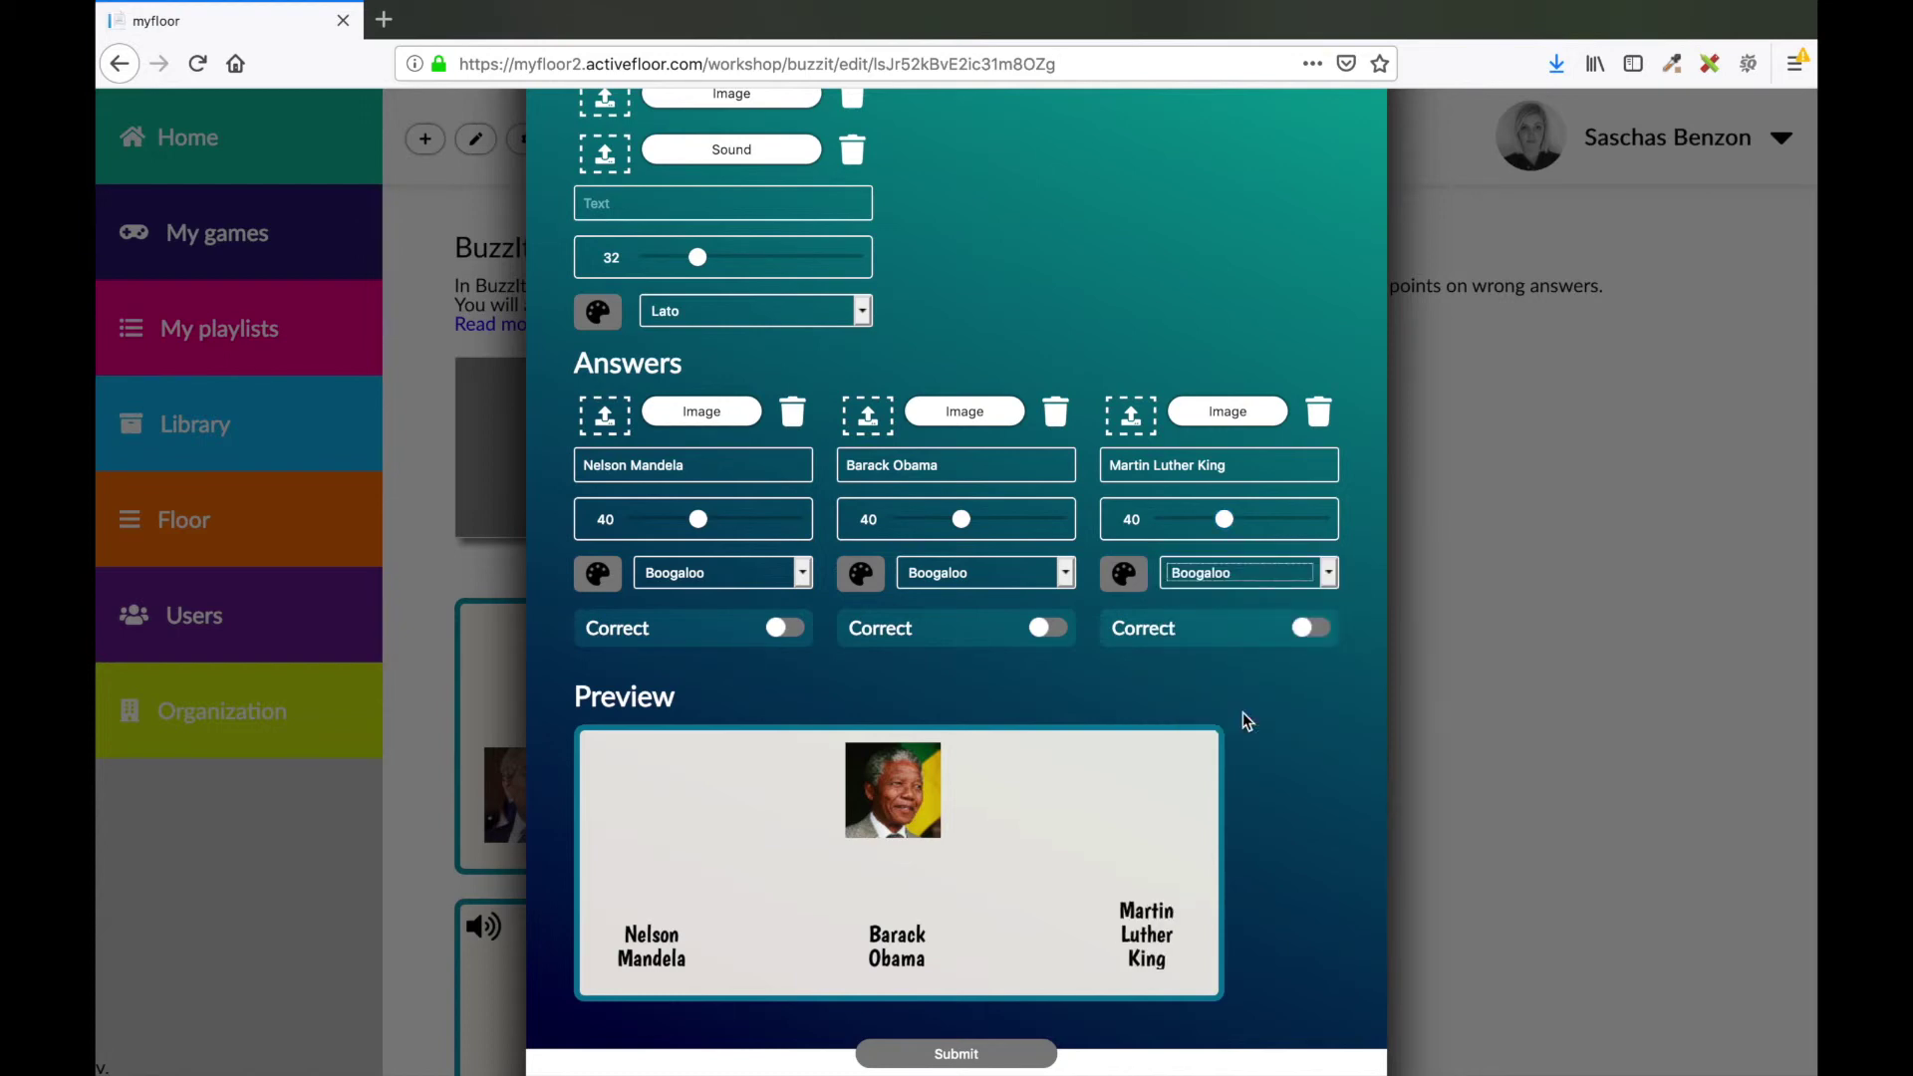
Mark the Nelson Mandela answer as correct and submit the image question
{"action": "left_click", "coordinate": [787, 629]}
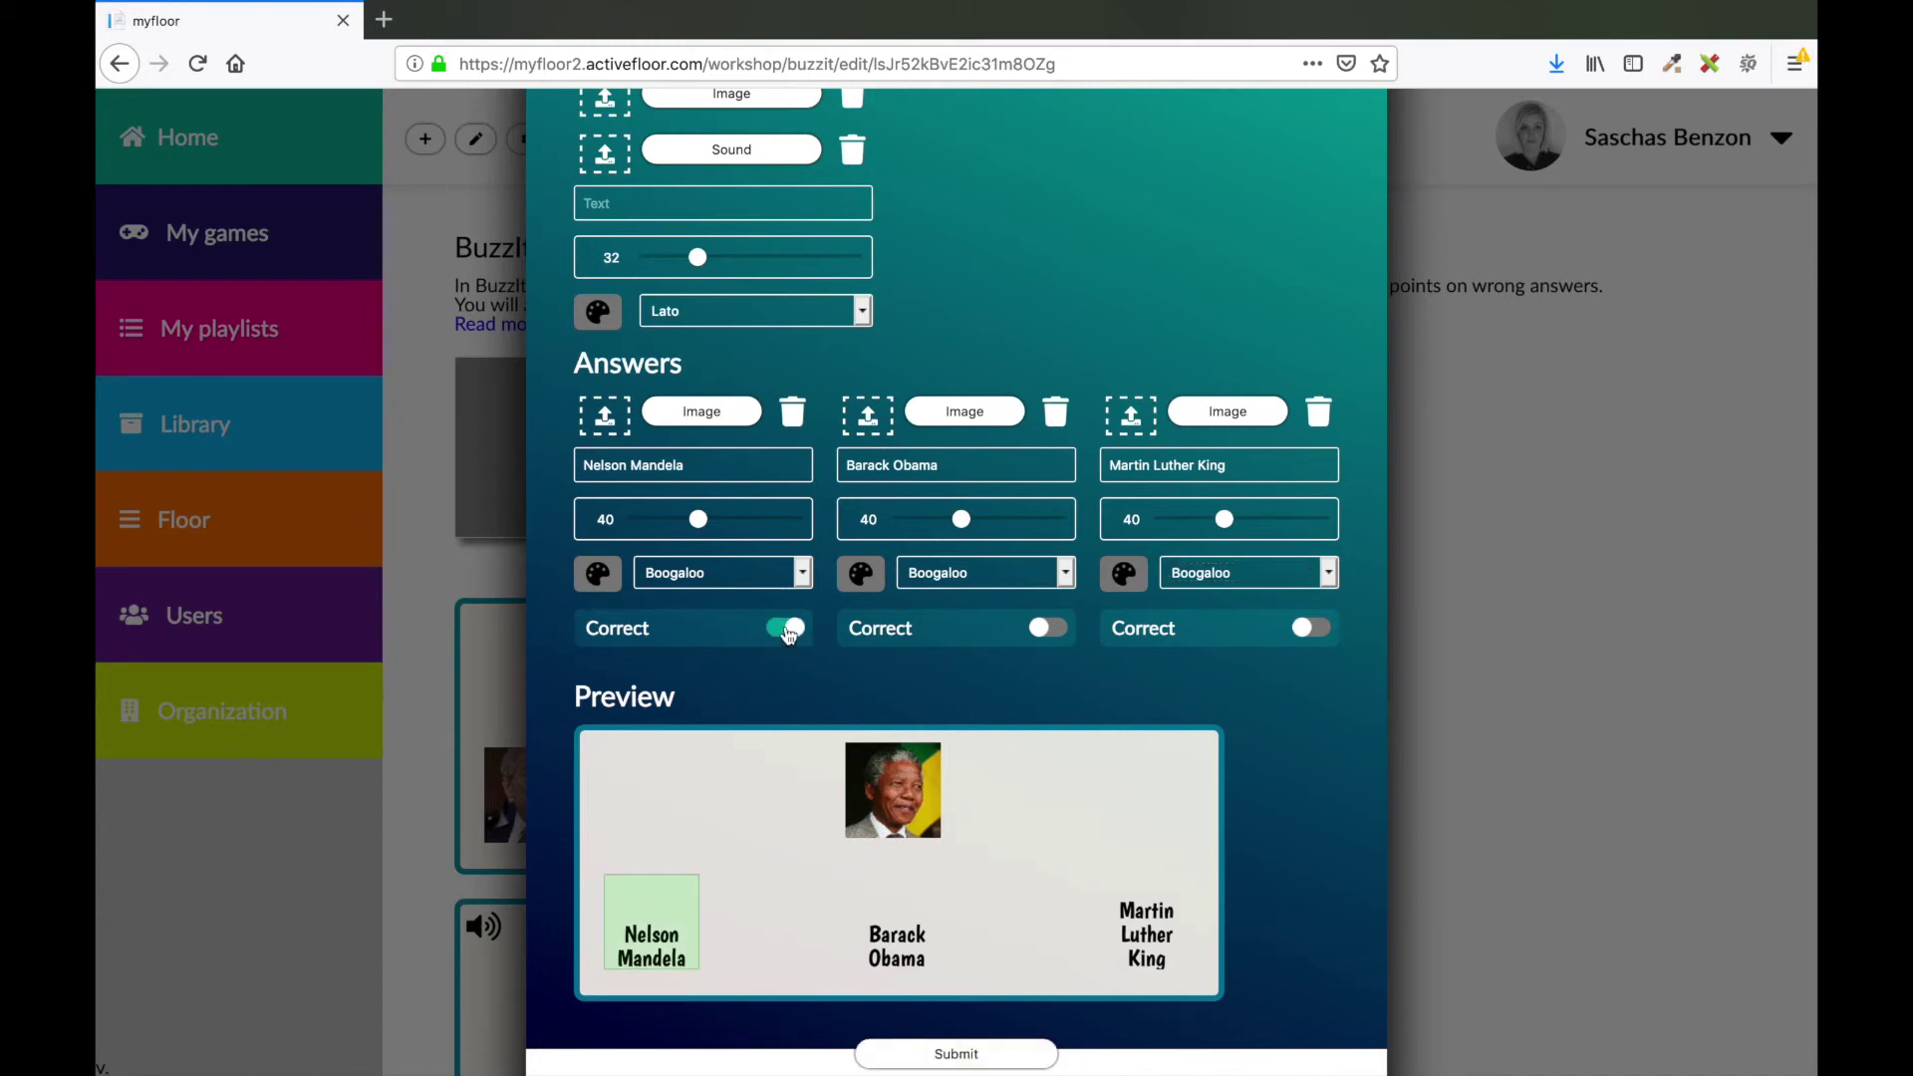
{"action": "left_click", "coordinate": [950, 1053]}
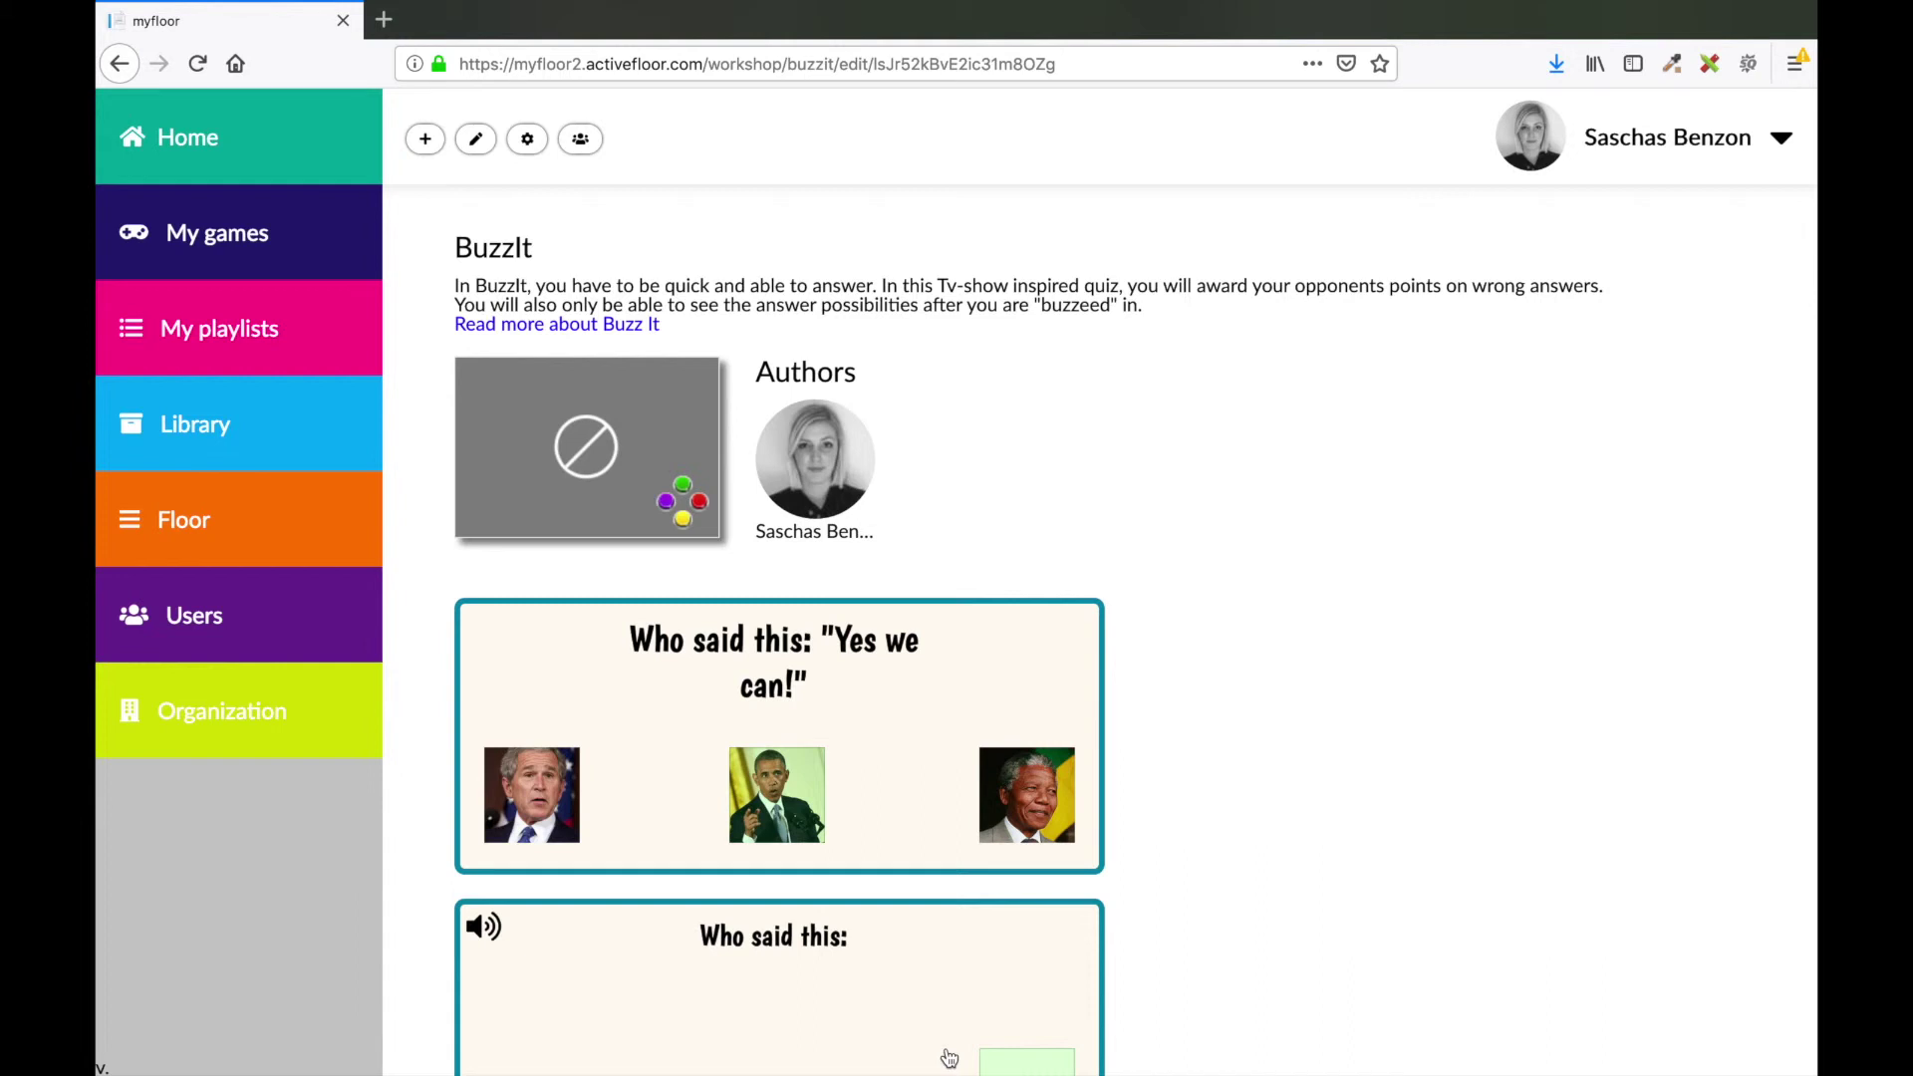
{"action": "scroll", "coordinate": [949, 1058], "scroll_direction": "down", "scroll_amount": 5}
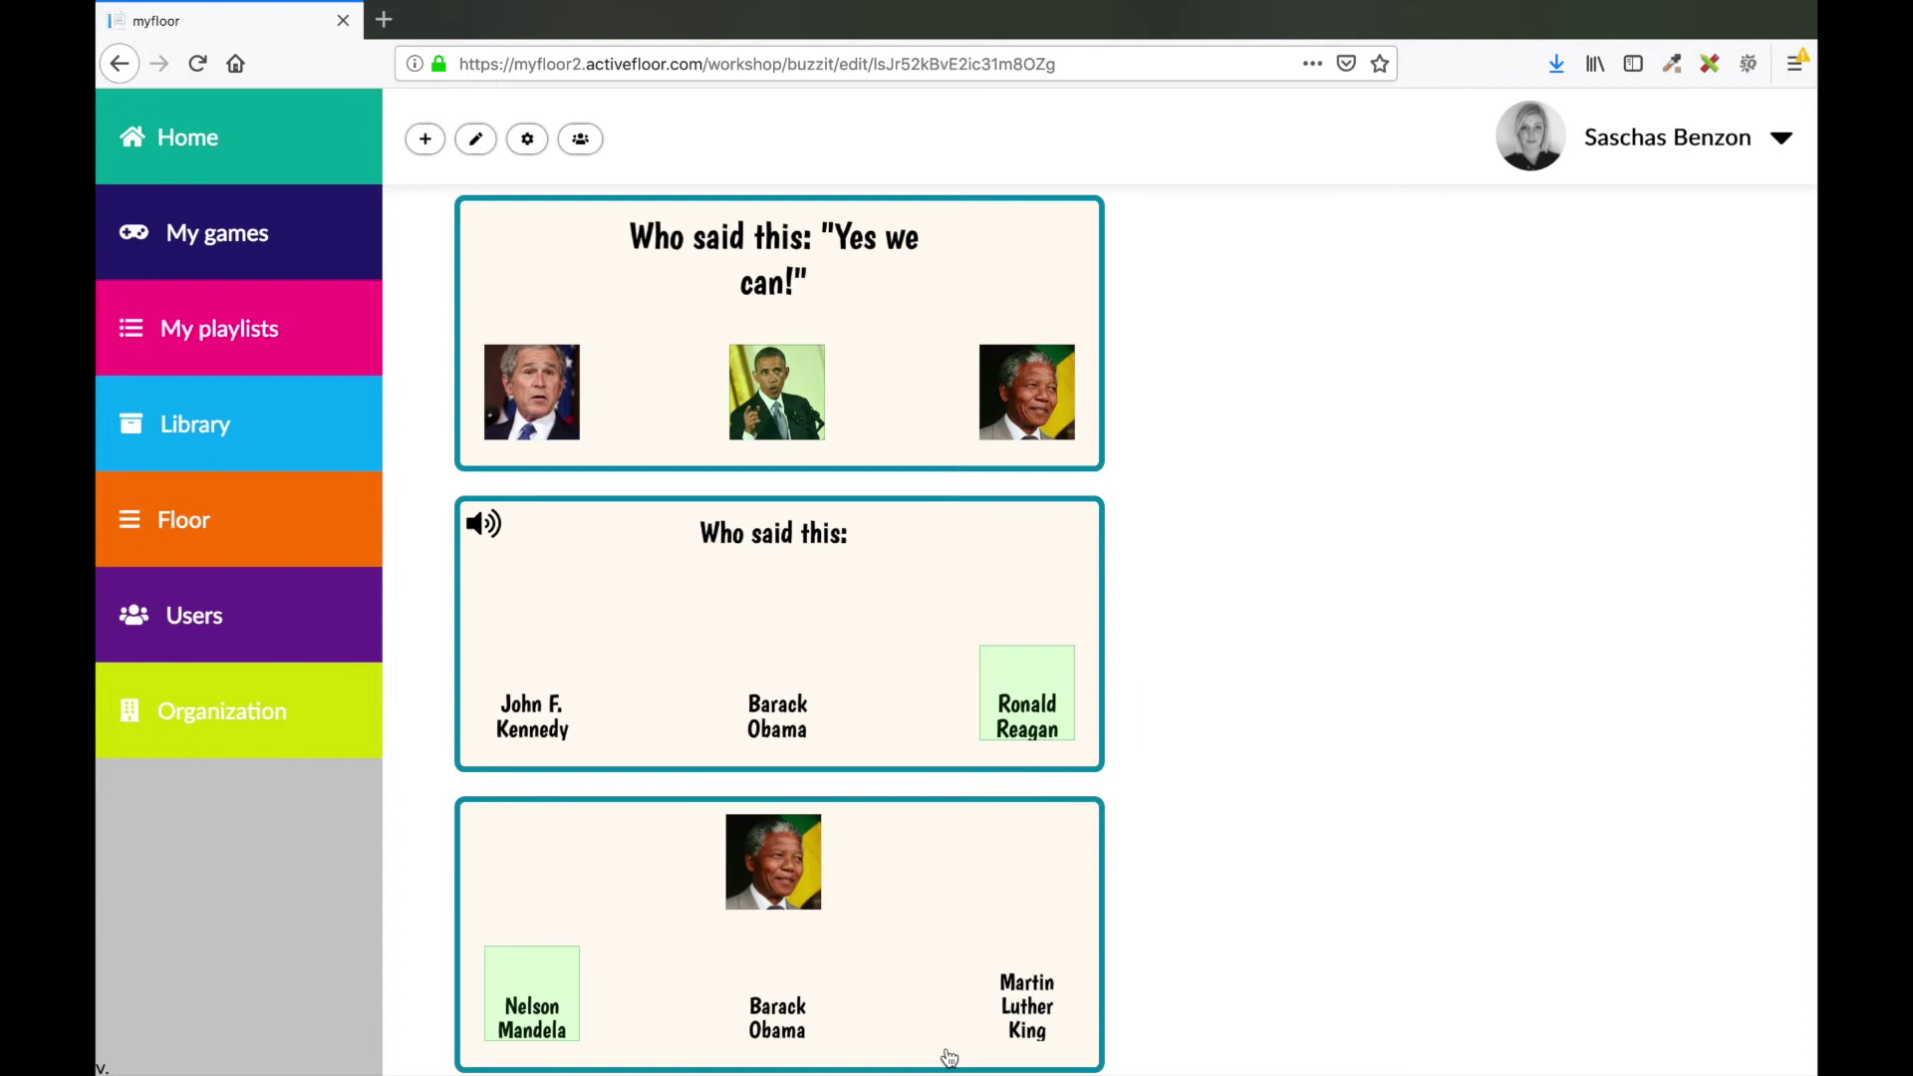
{"action": "scroll", "coordinate": [949, 1058], "scroll_direction": "down", "scroll_amount": 1}
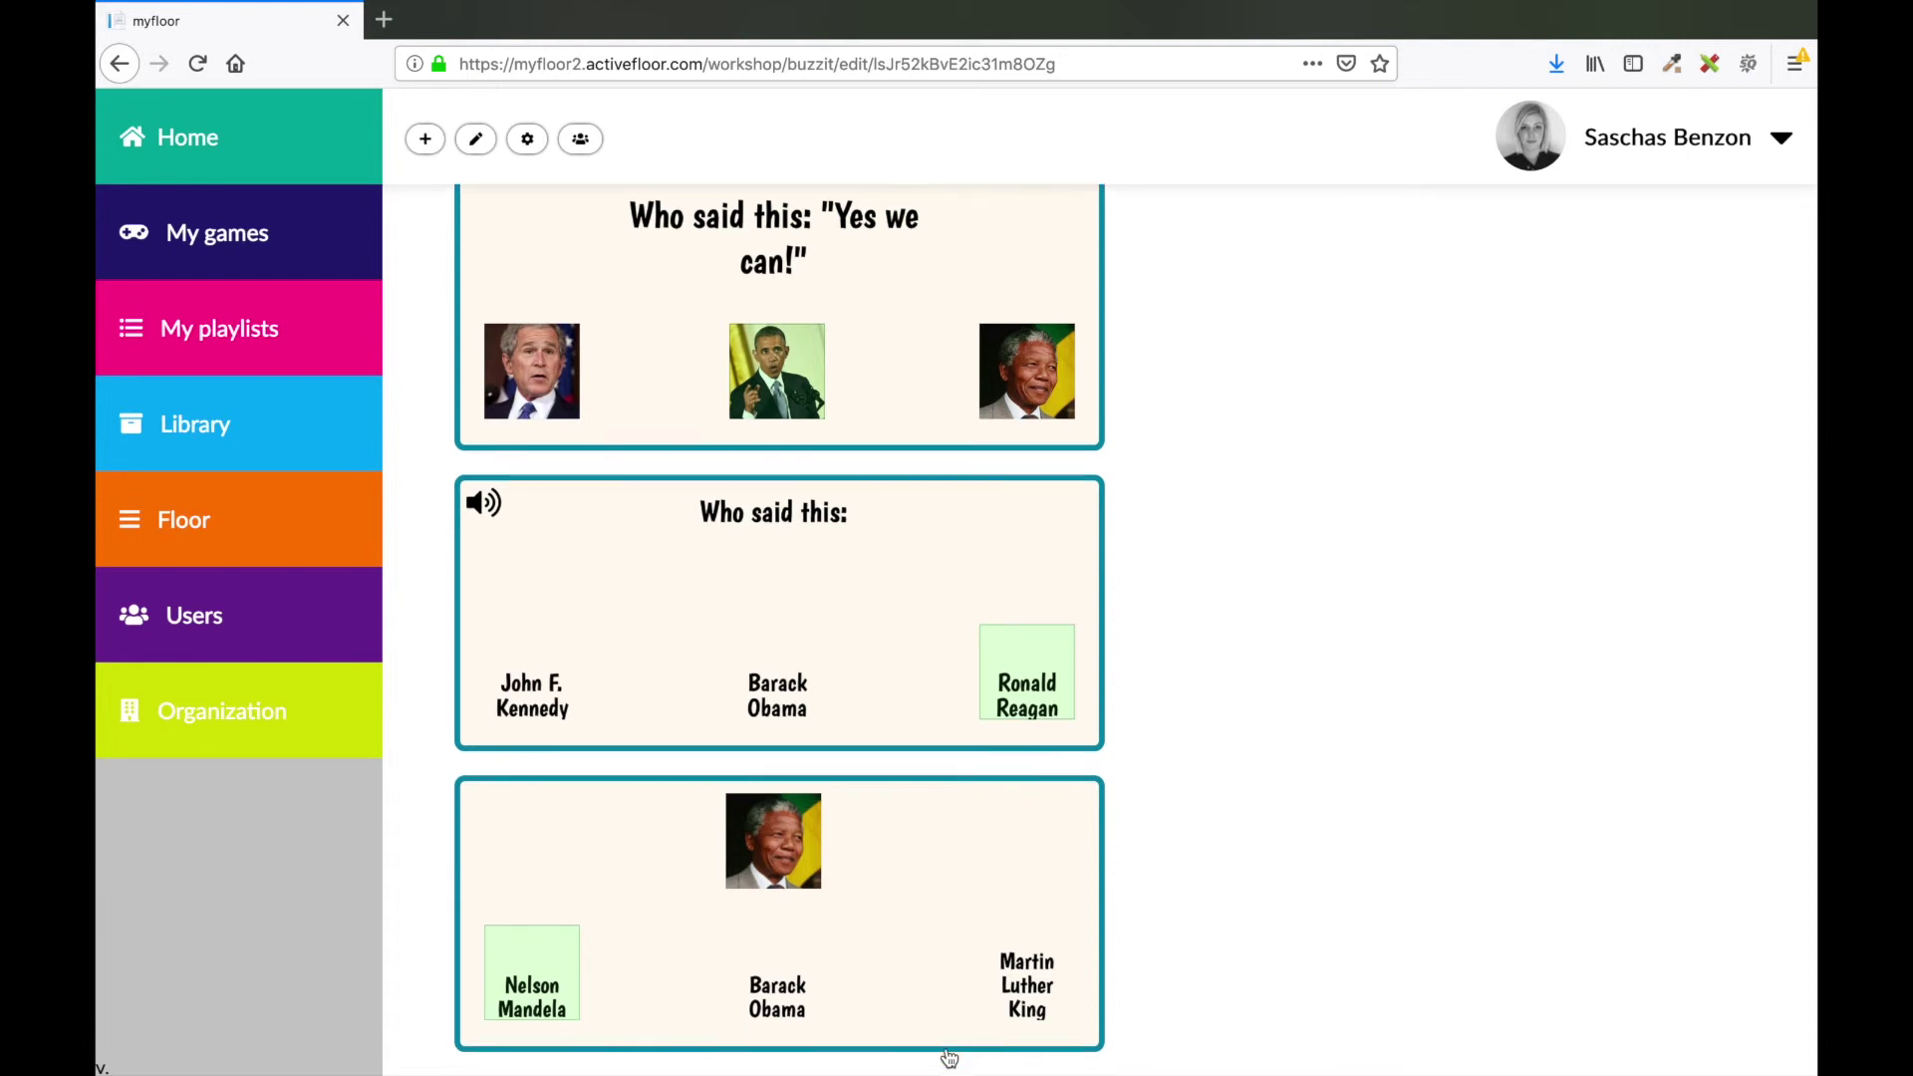
In the game settings, keep the Default skin, set the Answertime to 30 and submit
{"action": "scroll", "coordinate": [950, 1058], "scroll_direction": "up", "scroll_amount": 5}
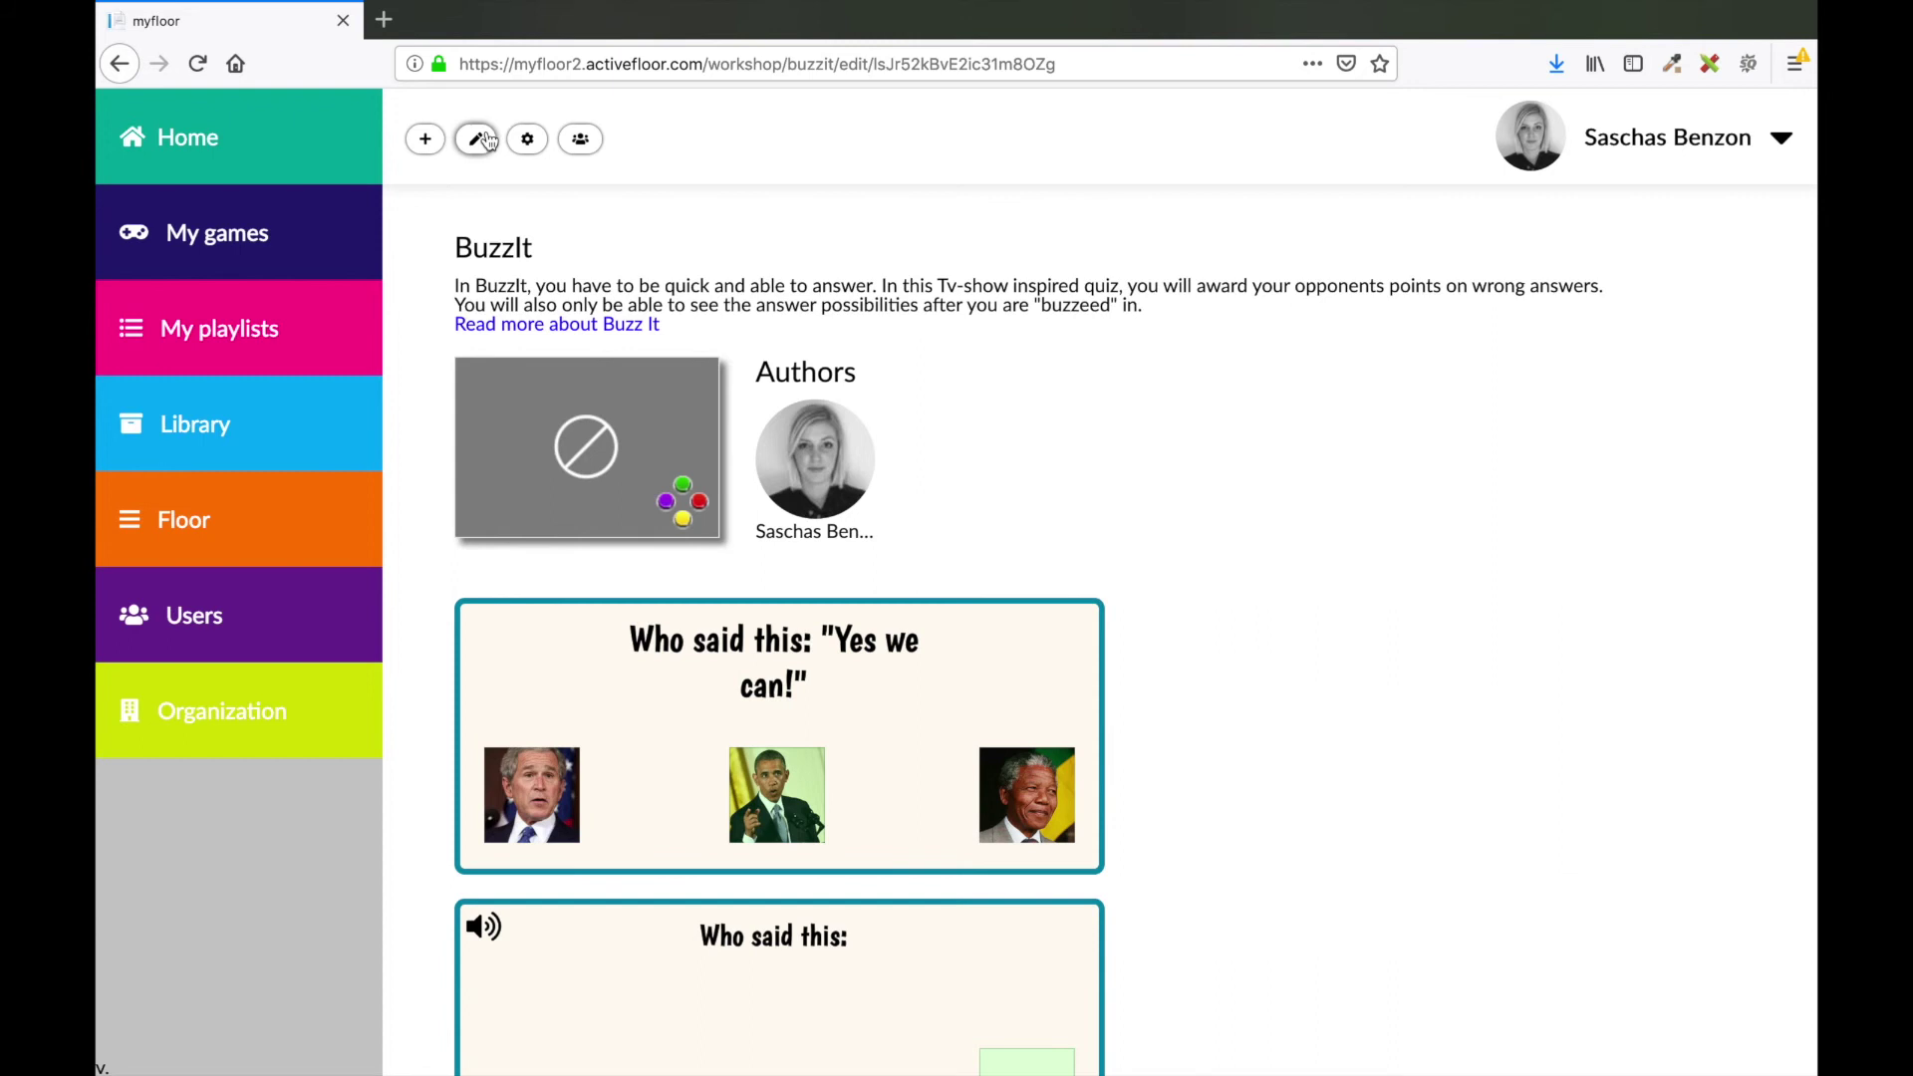
{"action": "left_click", "coordinate": [528, 141]}
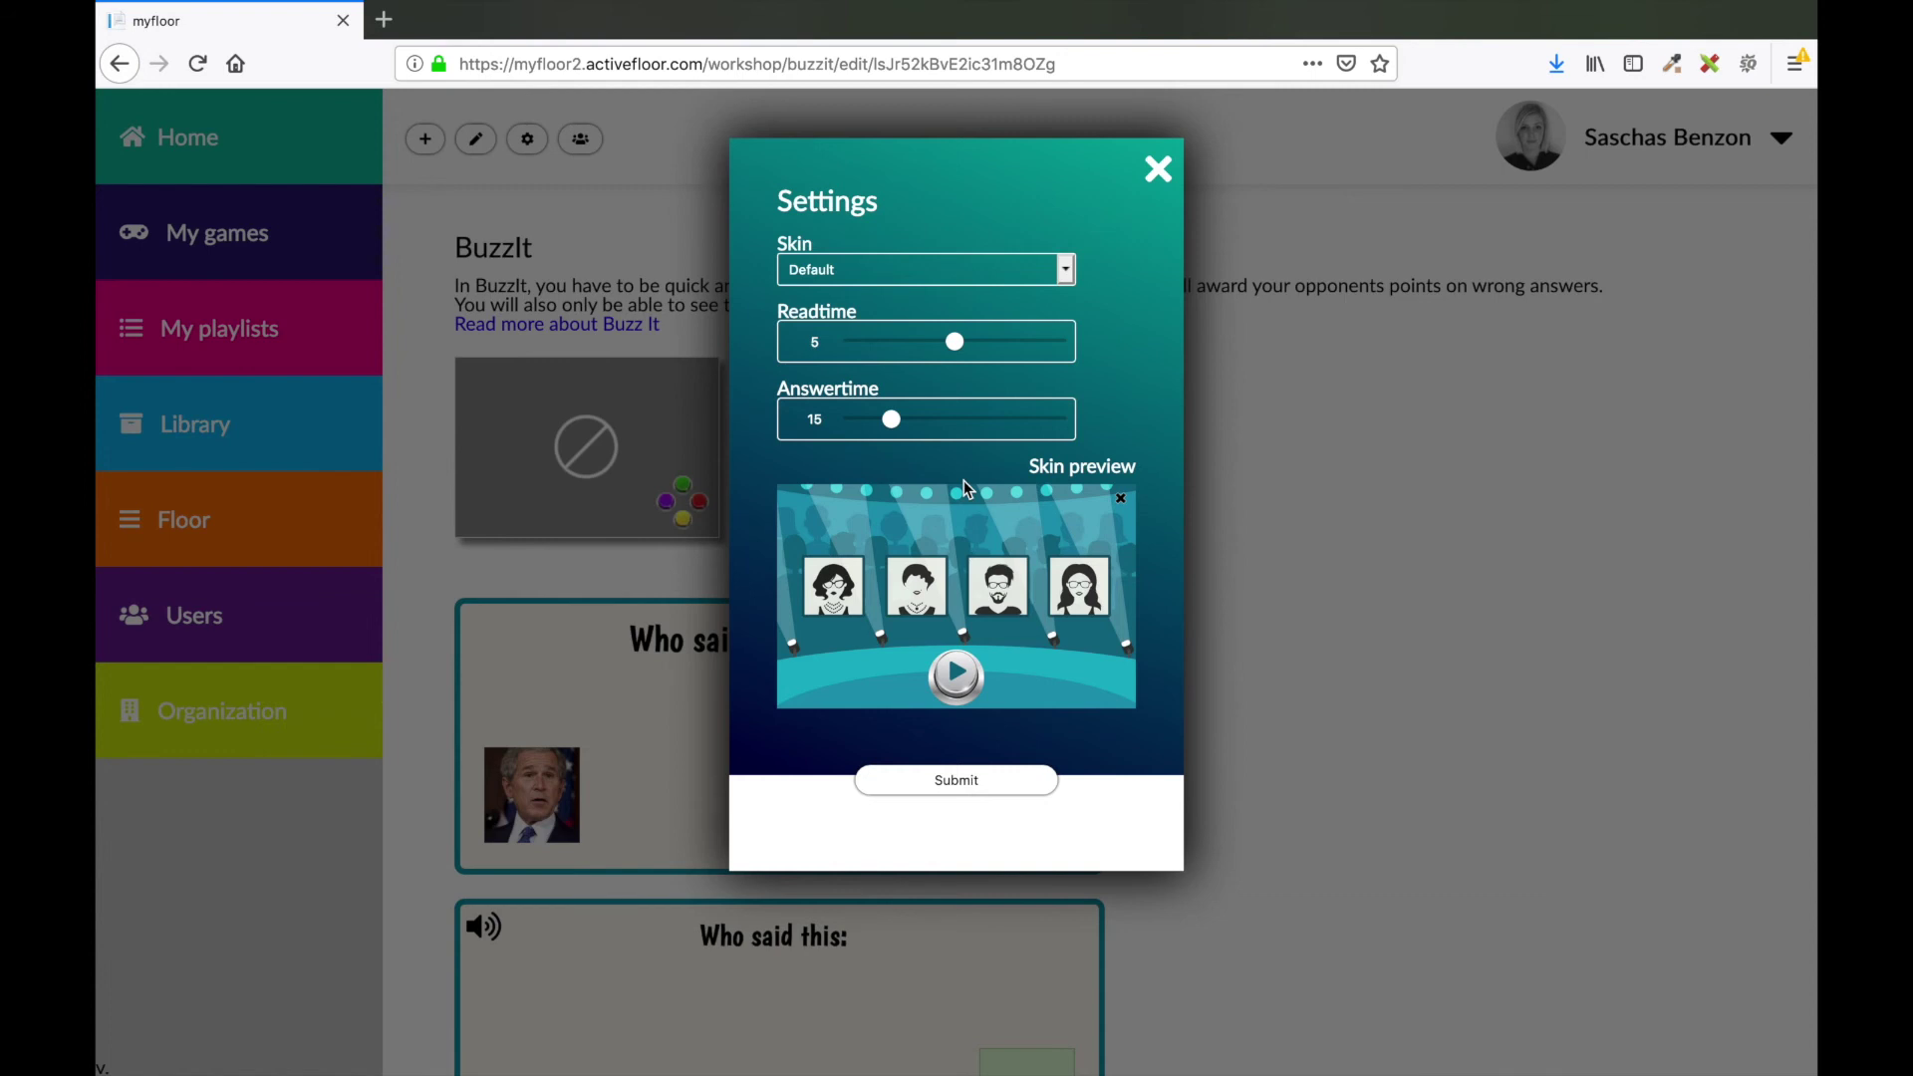
{"action": "left_click", "coordinate": [955, 270]}
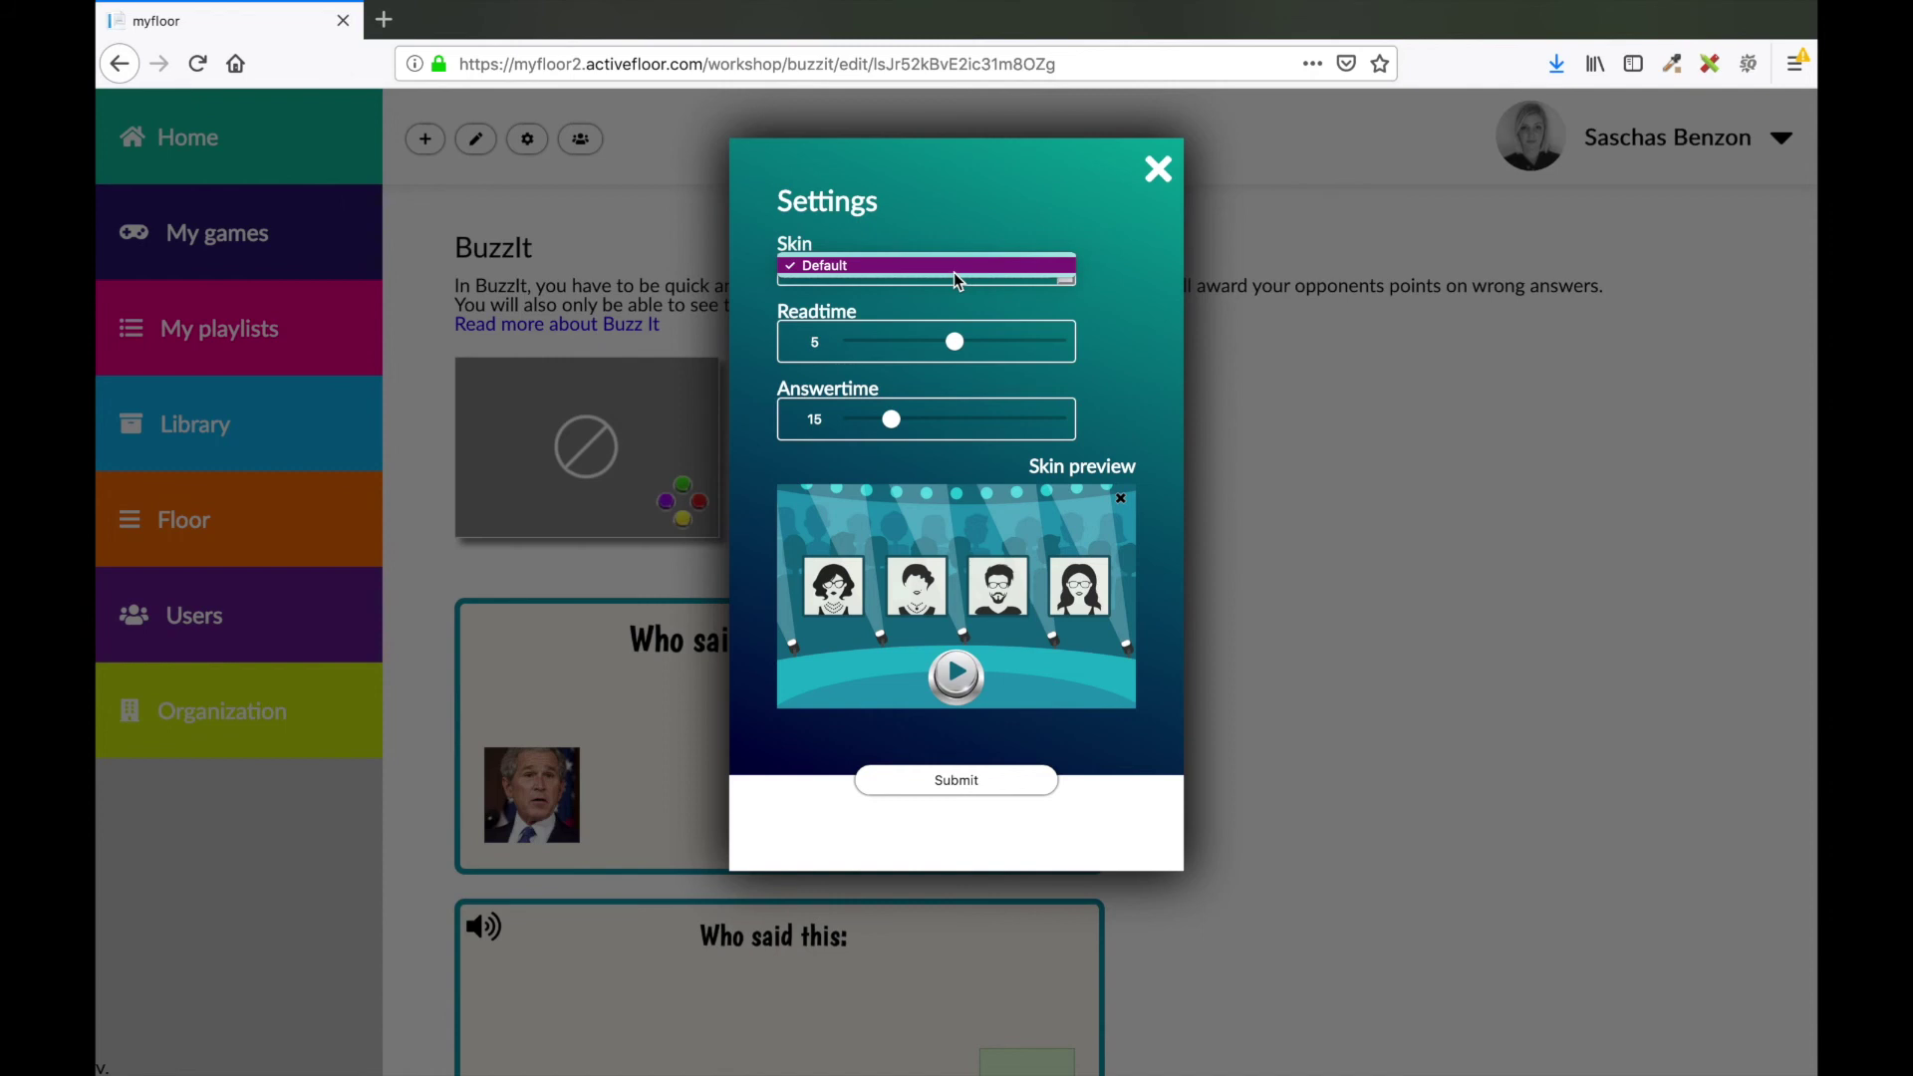
{"action": "left_click", "coordinate": [954, 274]}
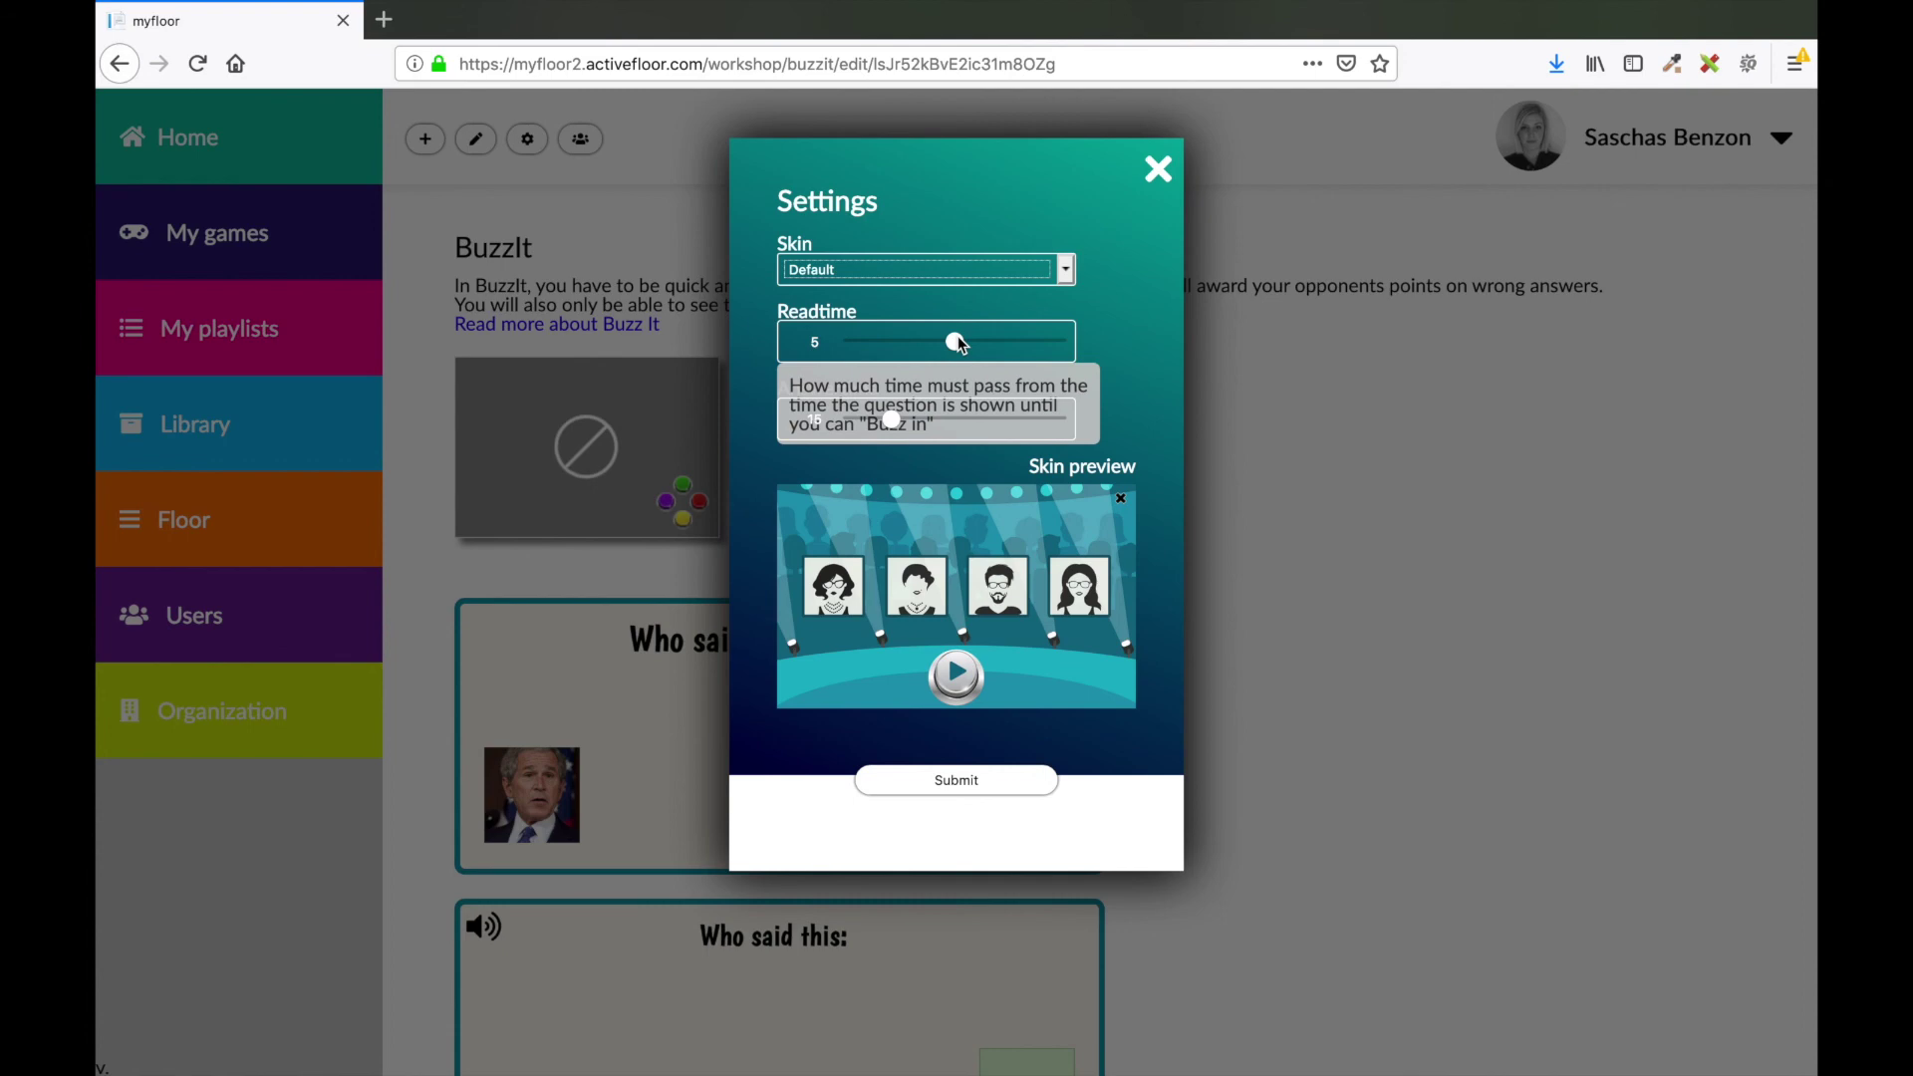
{"action": "mouse_move", "coordinate": [991, 414]}
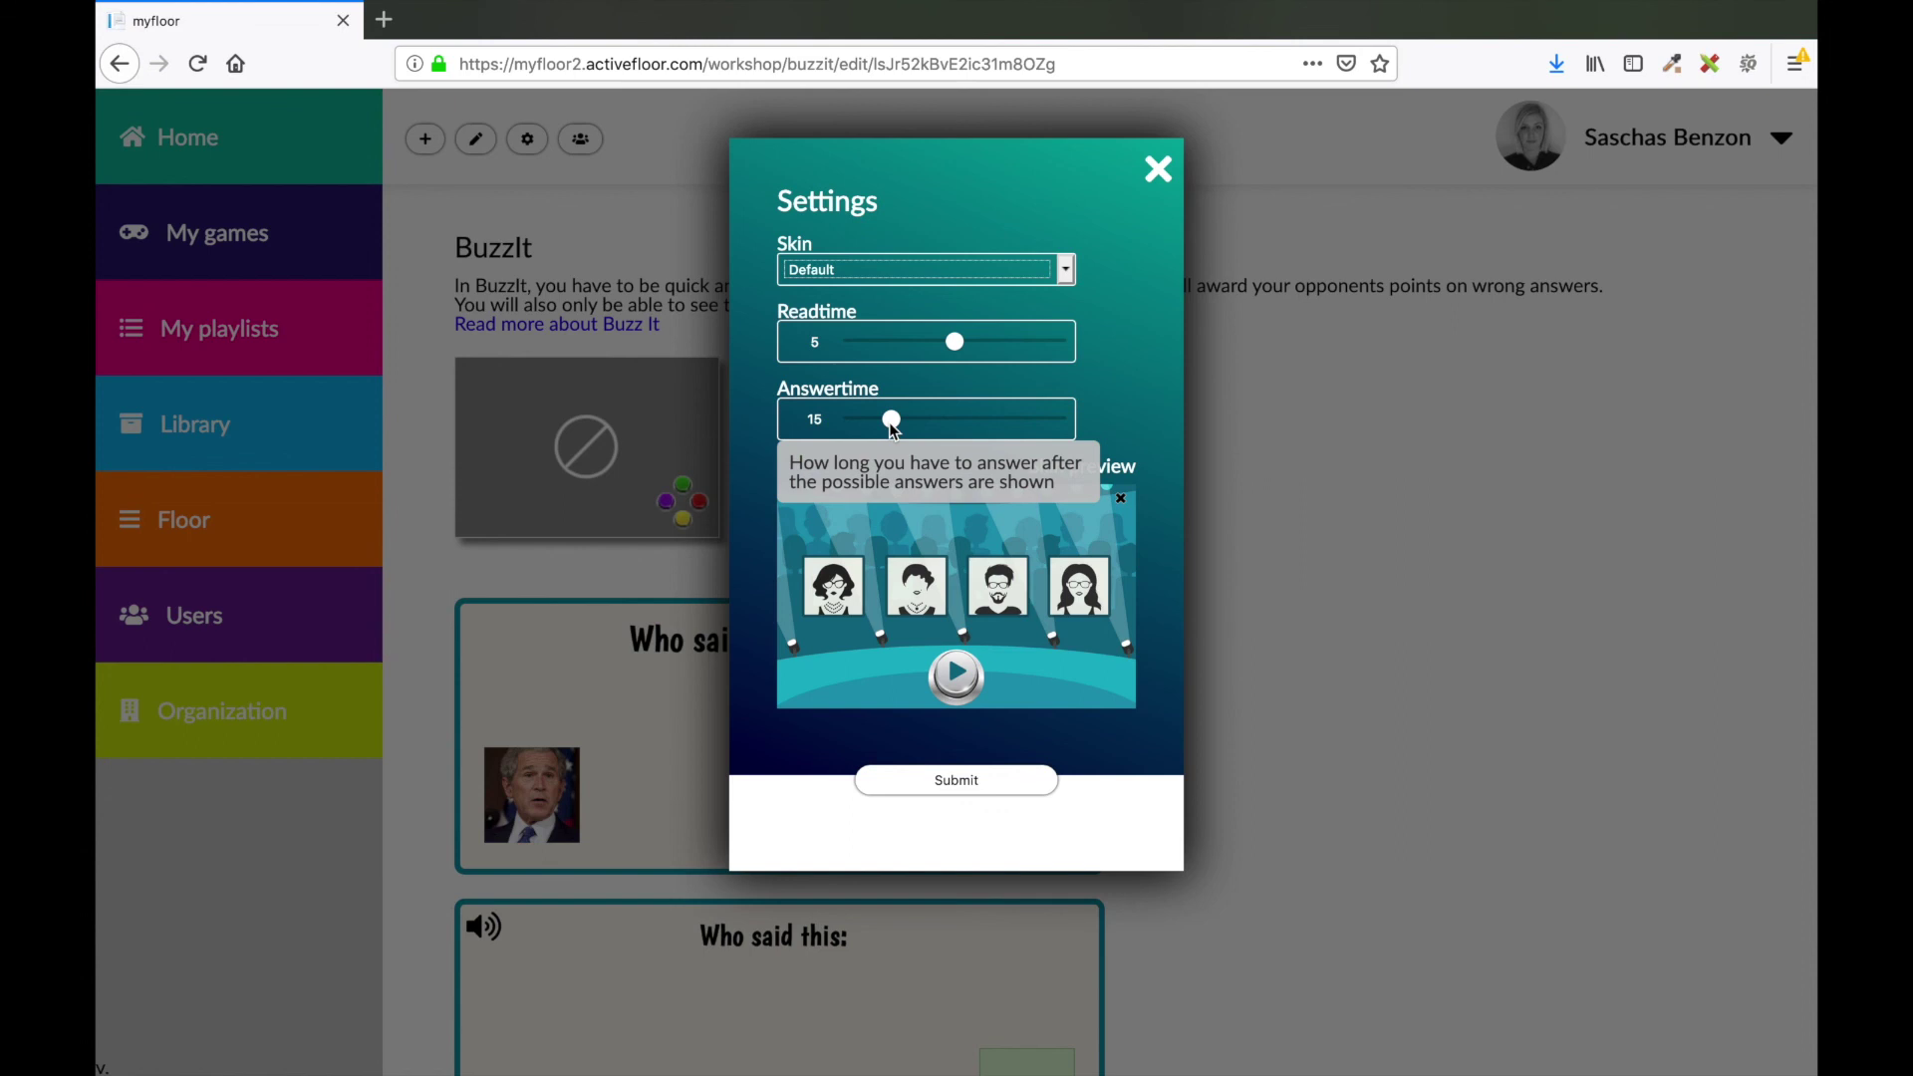
{"action": "left_click_drag", "start_coordinate": [893, 428], "coordinate": [948, 429]}
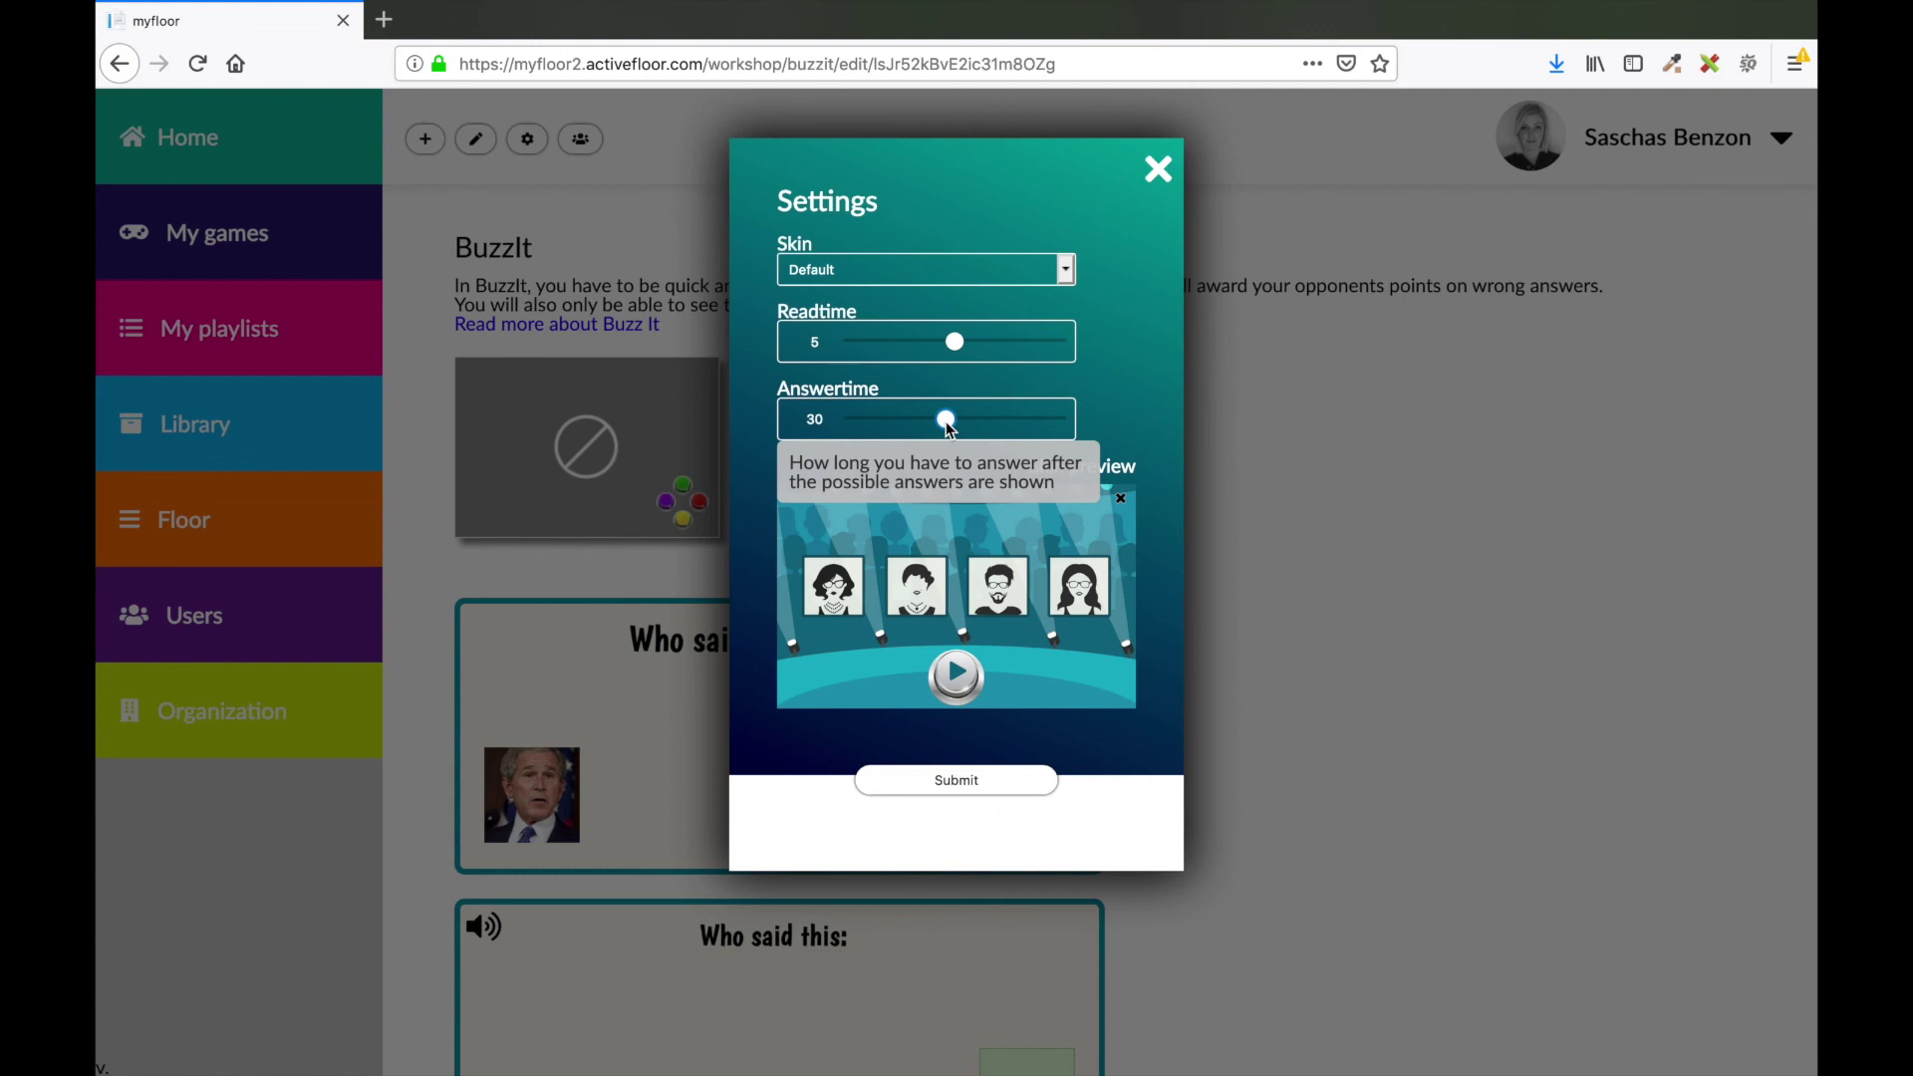
{"action": "left_click", "coordinate": [958, 781]}
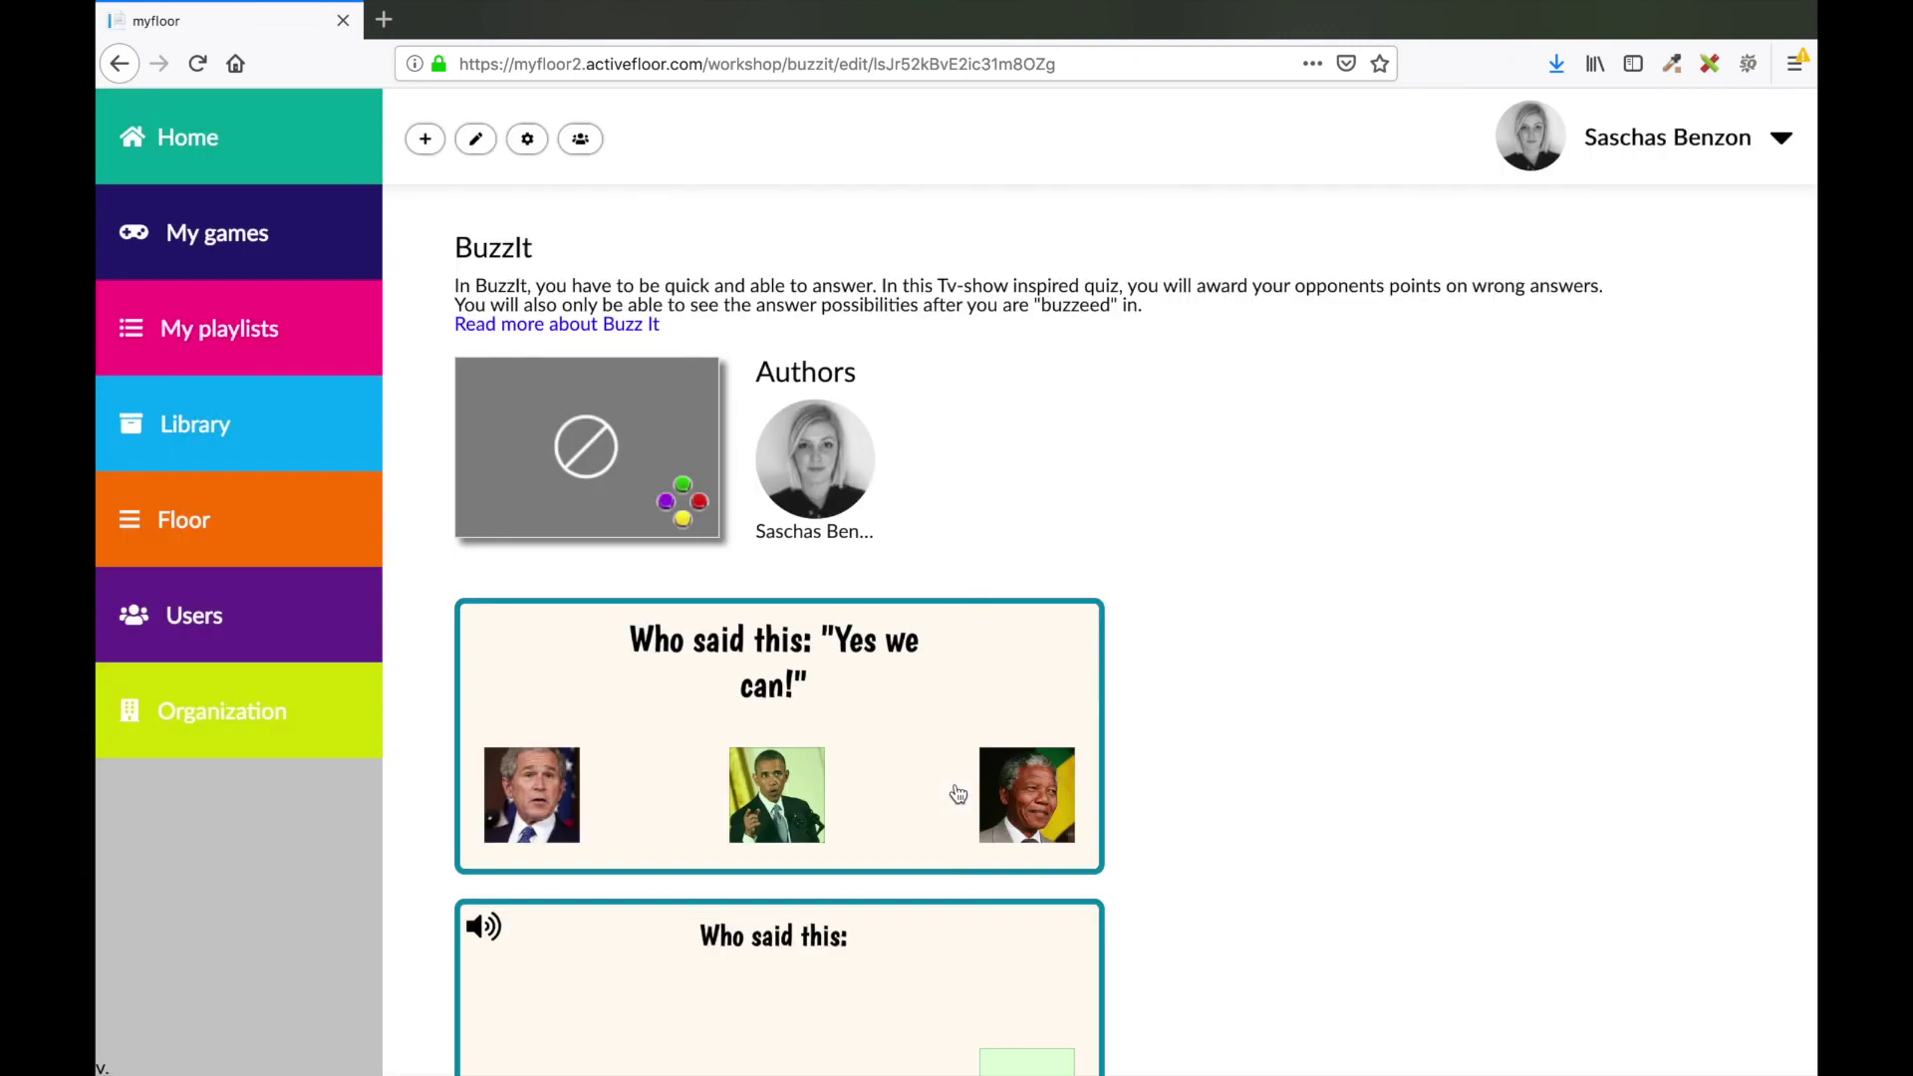